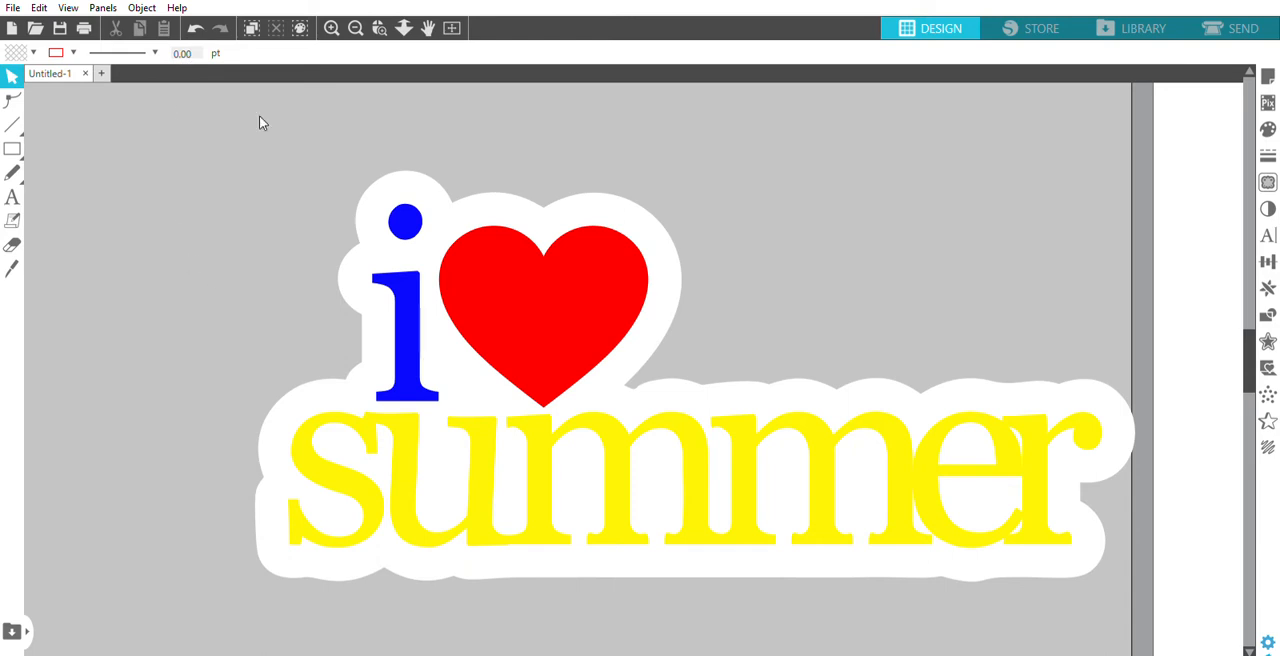
- Move the finished "i ♥ summer" sample design farther away from the page to clear the work area
click(453, 24)
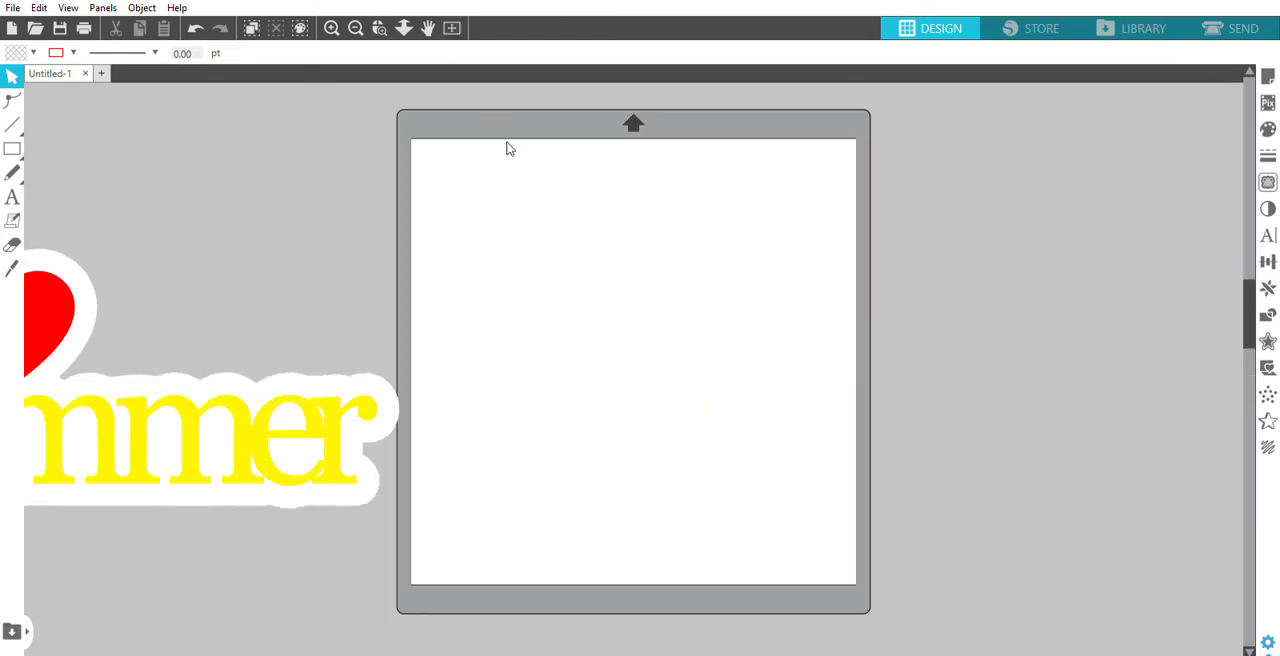
drag(300, 453, 114, 465)
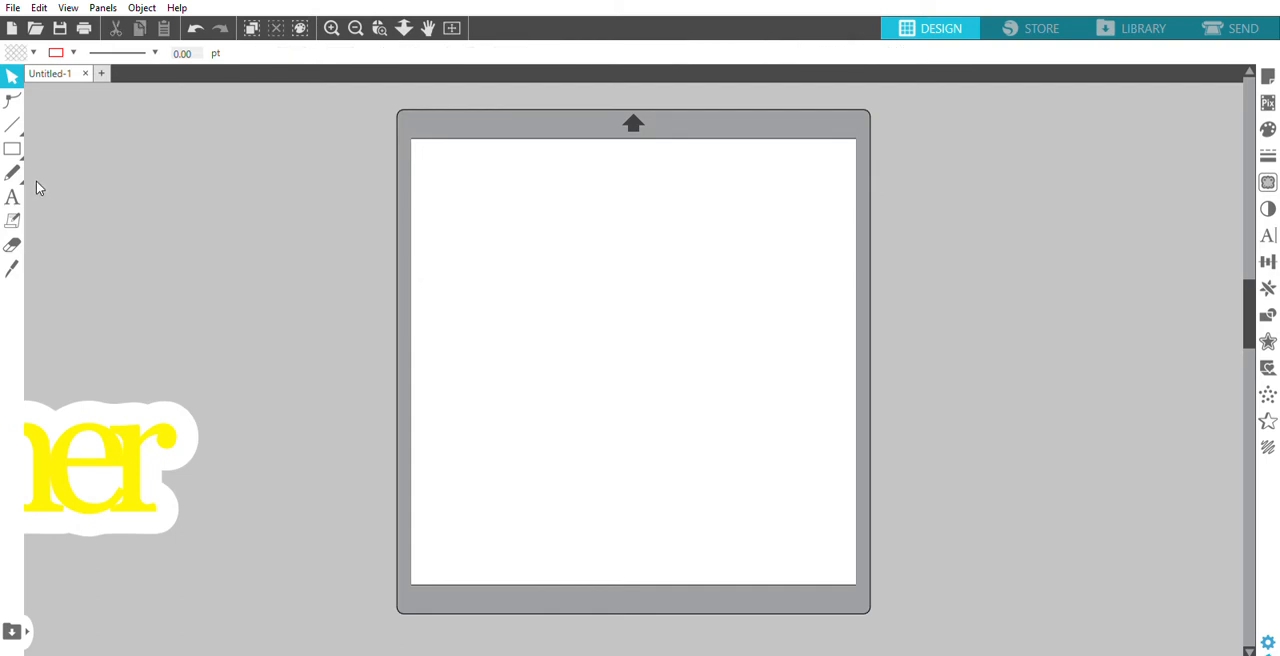
- Add the text "summer" in lowercase letters on the upper part of the page
click(13, 193)
click(12, 193)
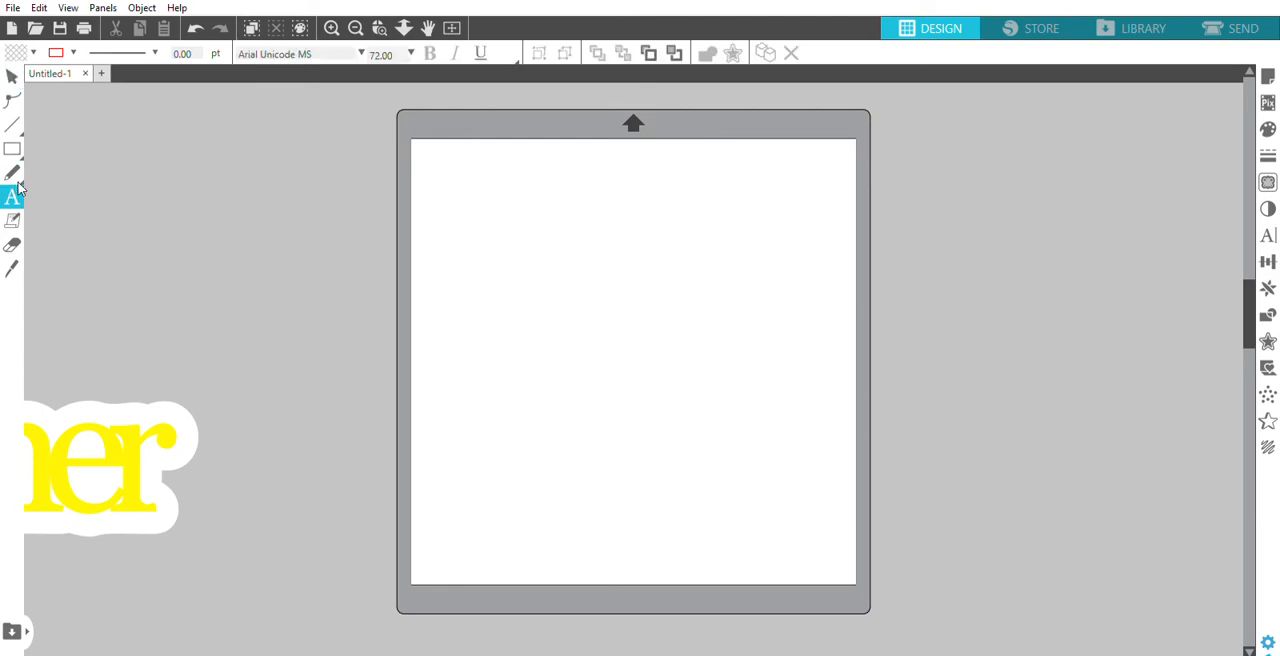
click(507, 280)
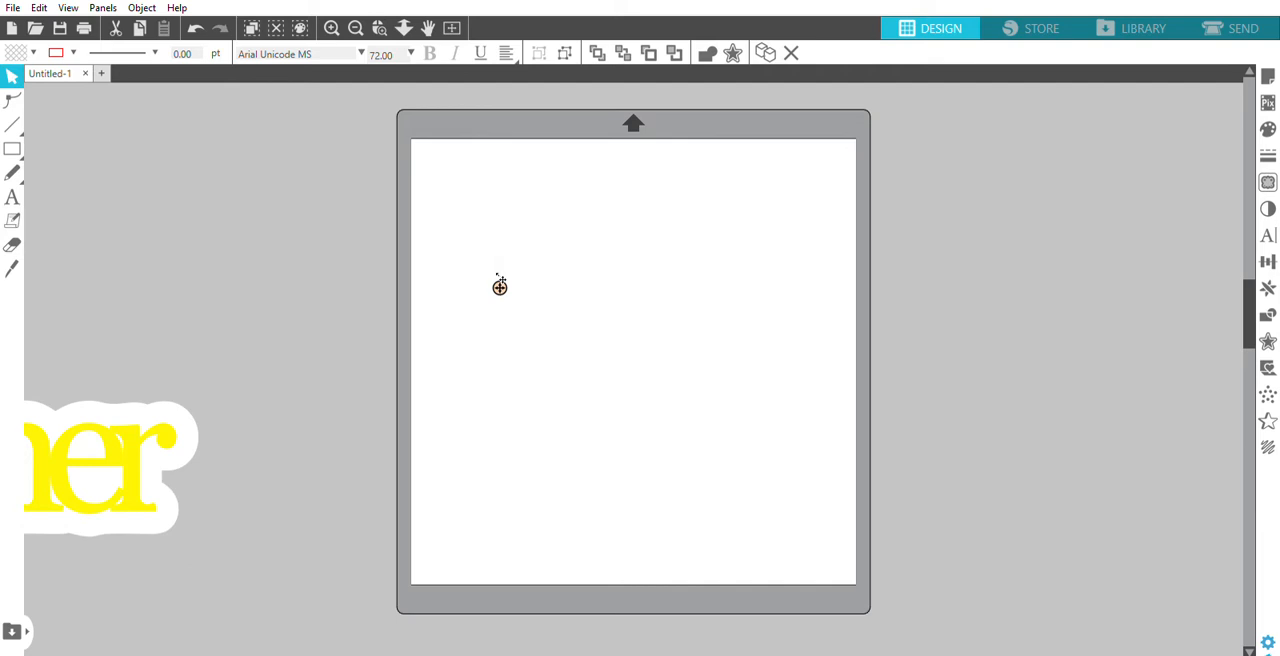
text(Su)
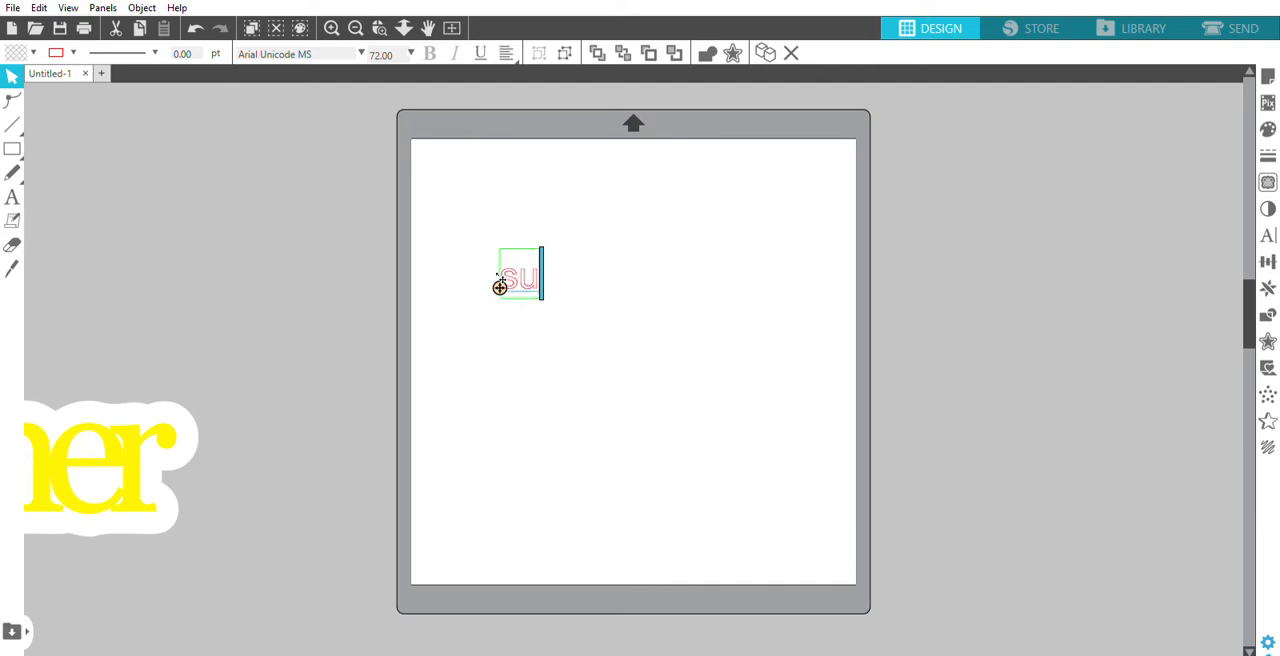
text(mmer)
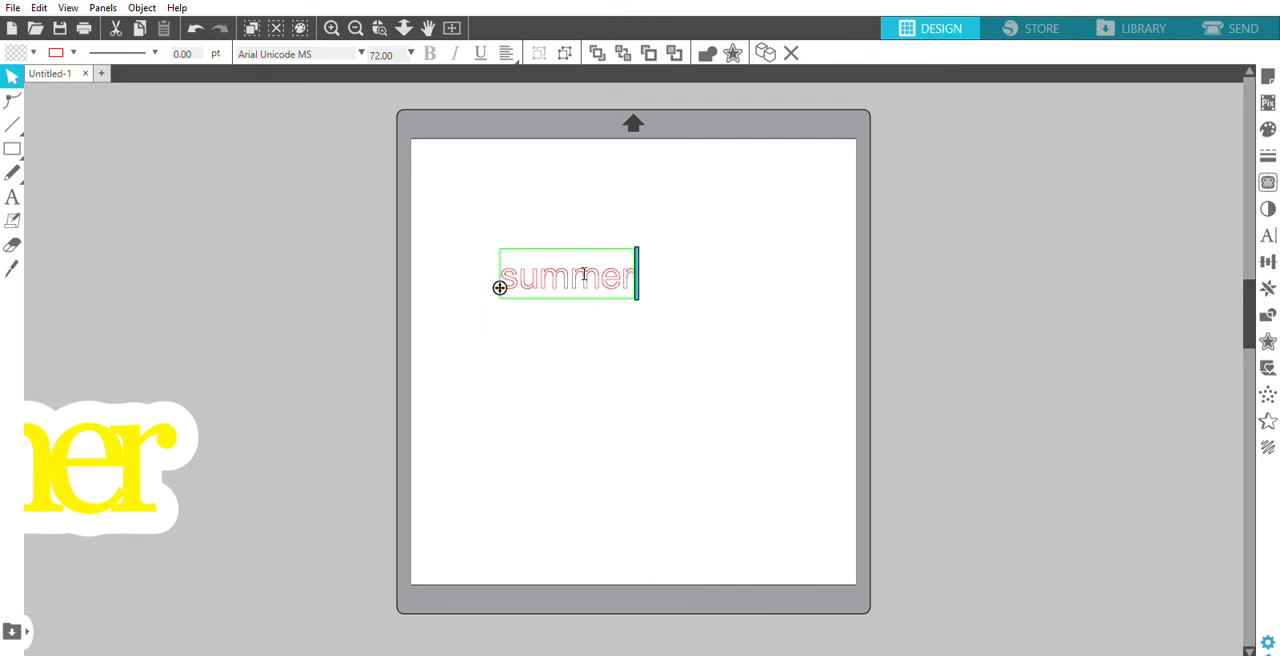
click(630, 344)
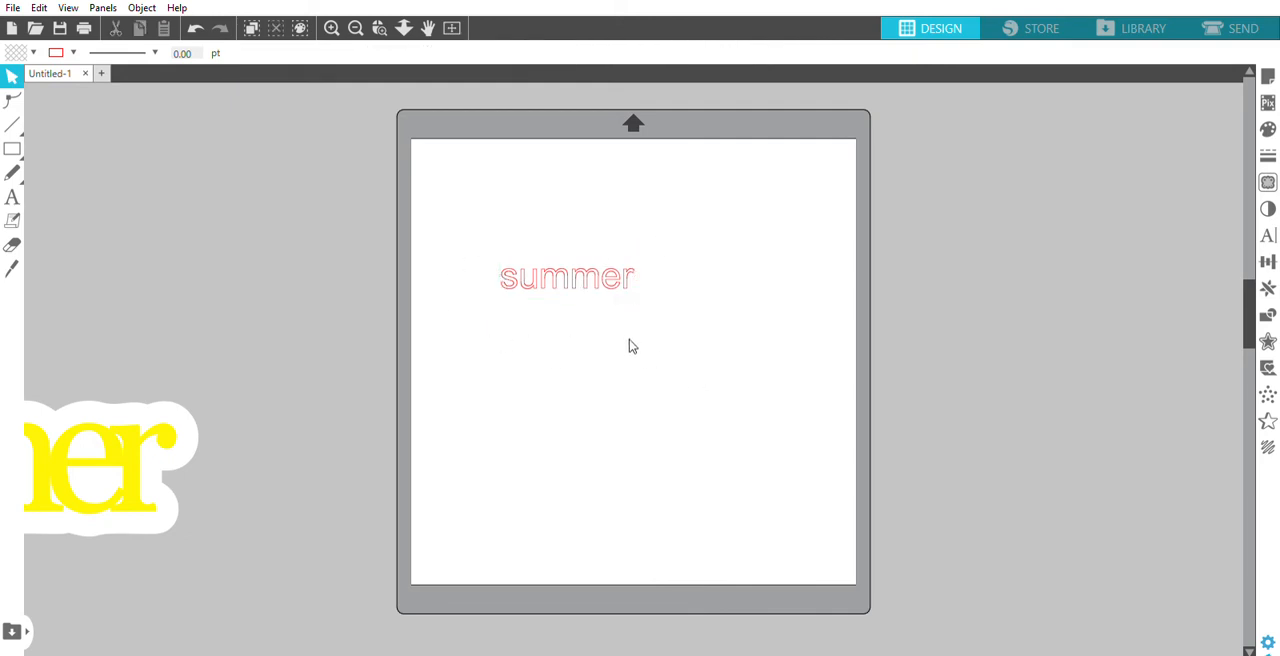
- Change the font of the "summer" text to Georgia
click(379, 28)
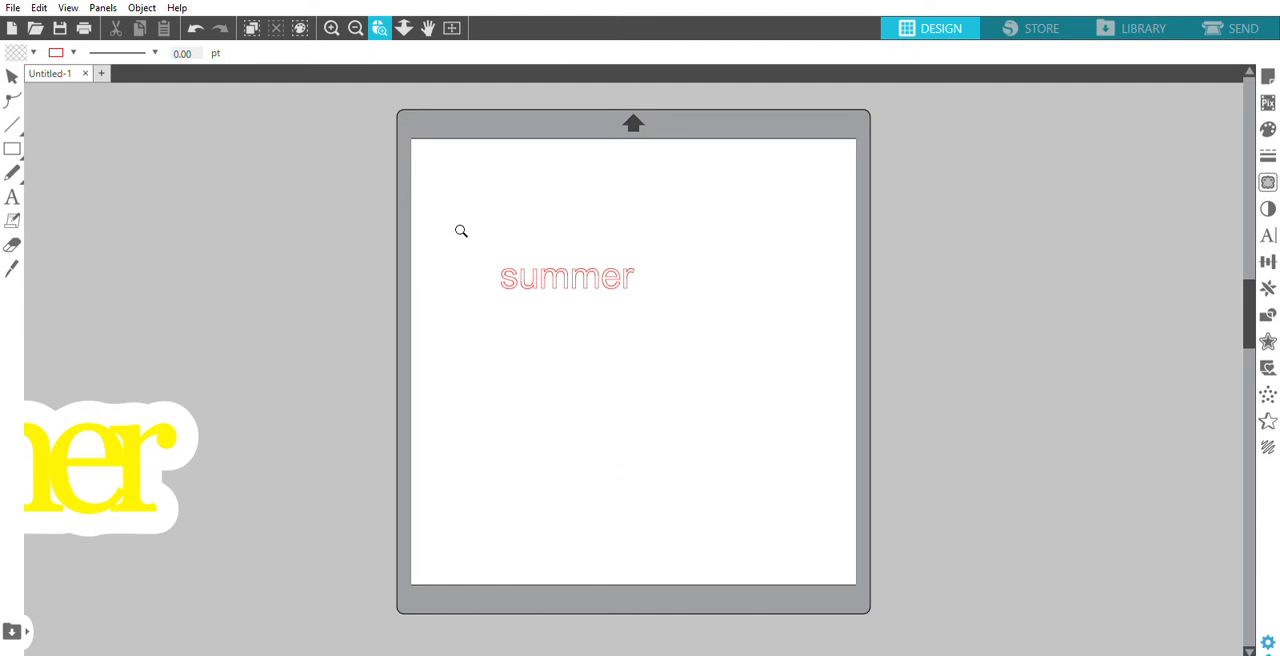
drag(470, 224, 677, 321)
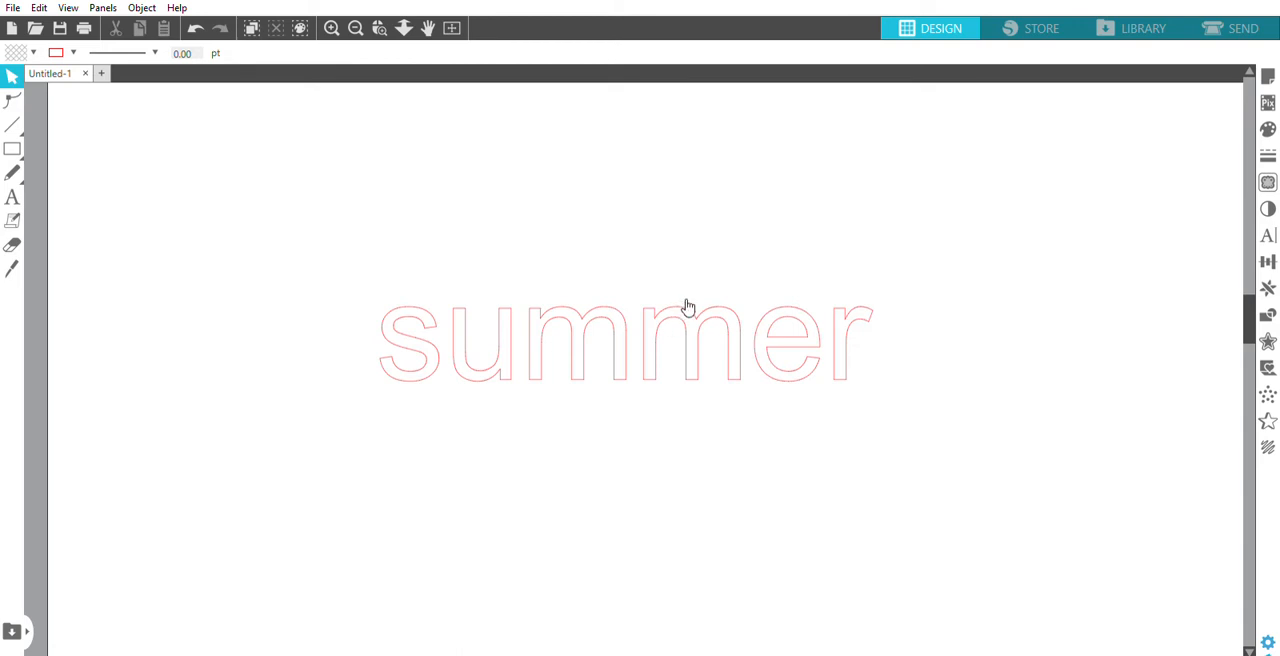
click(687, 303)
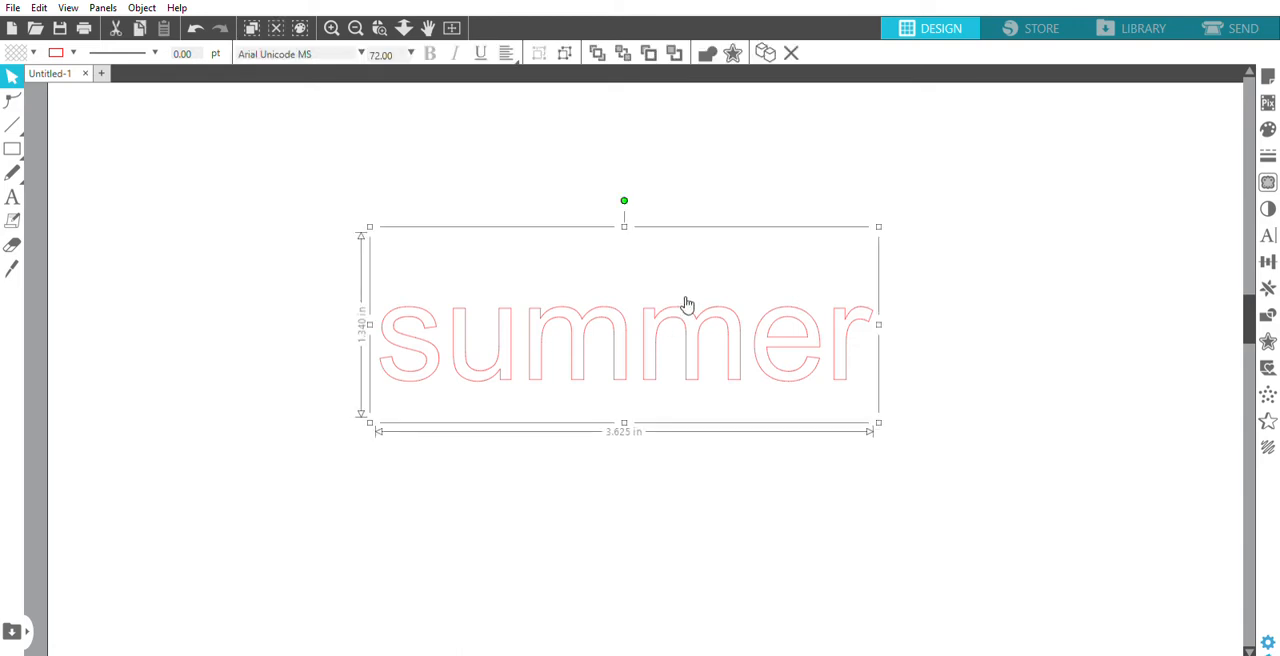
click(1266, 236)
click(1272, 207)
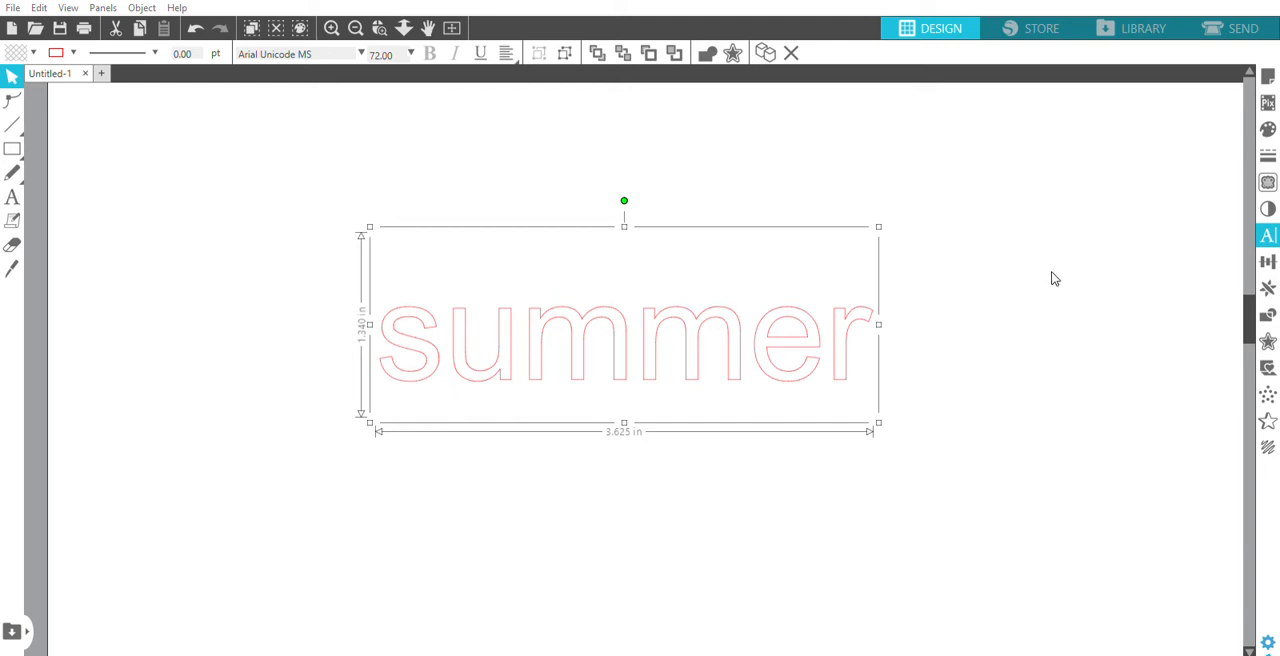
click(1069, 354)
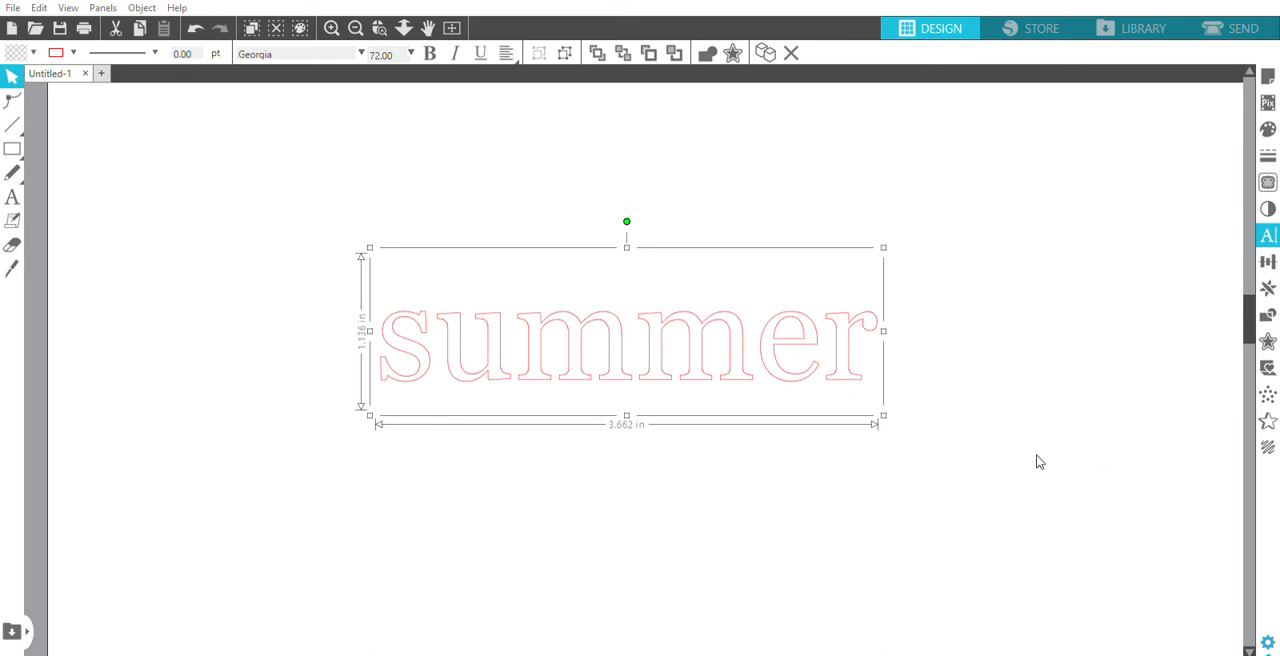
- Reduce the character spacing of the "summer" text until the two m's overlap at their serifs
click(1206, 461)
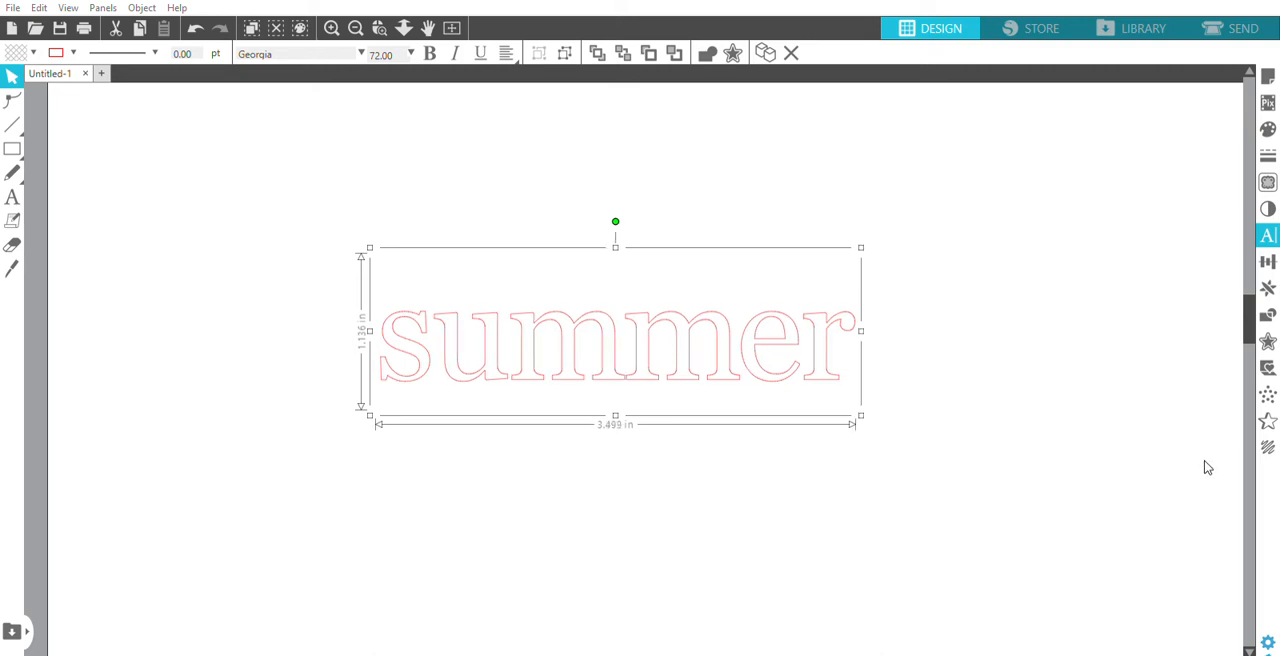
click(1205, 462)
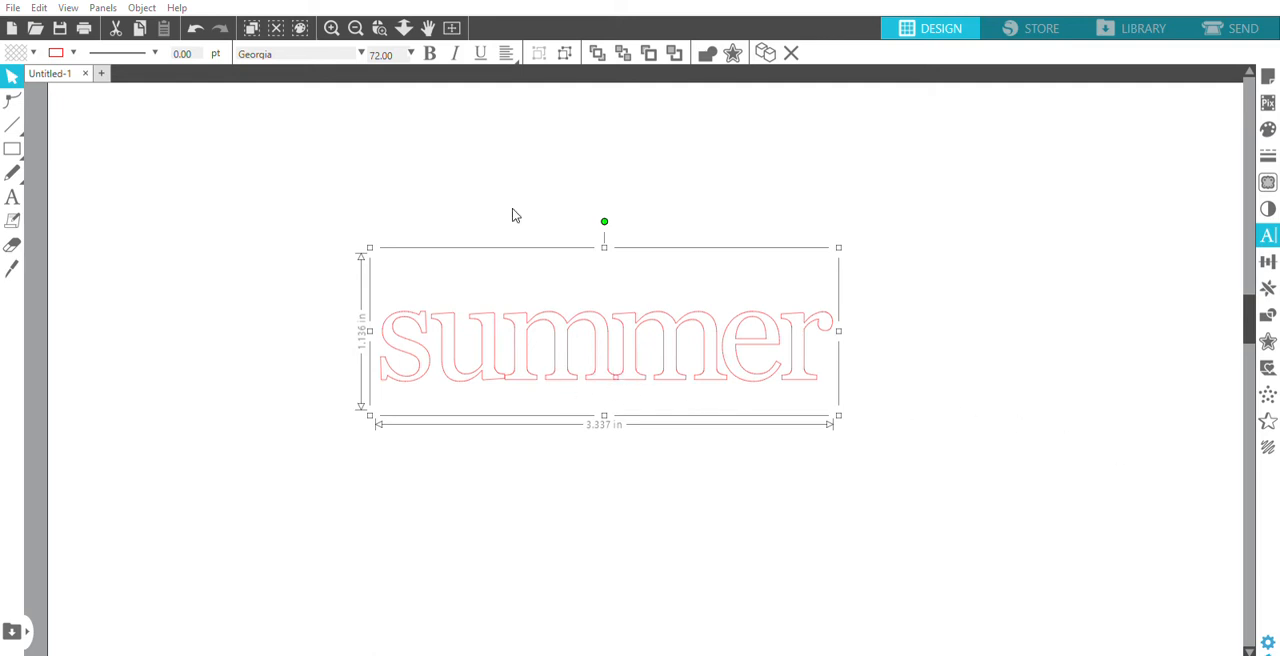
click(379, 28)
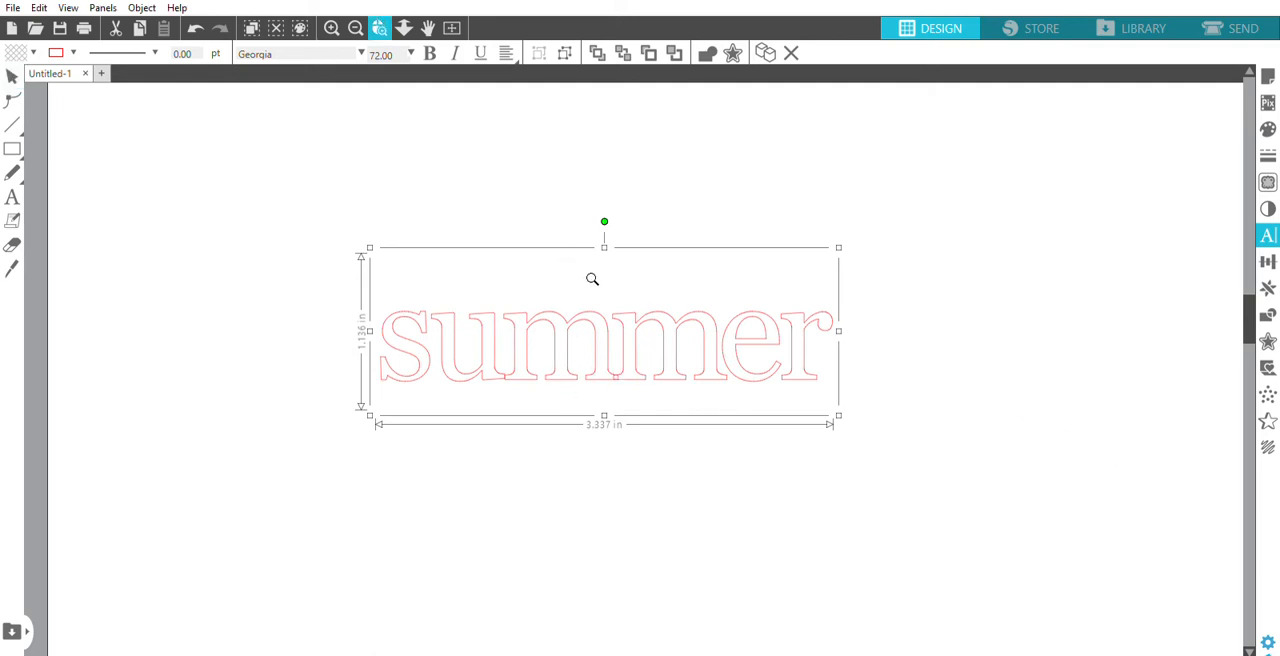
drag(590, 283, 666, 440)
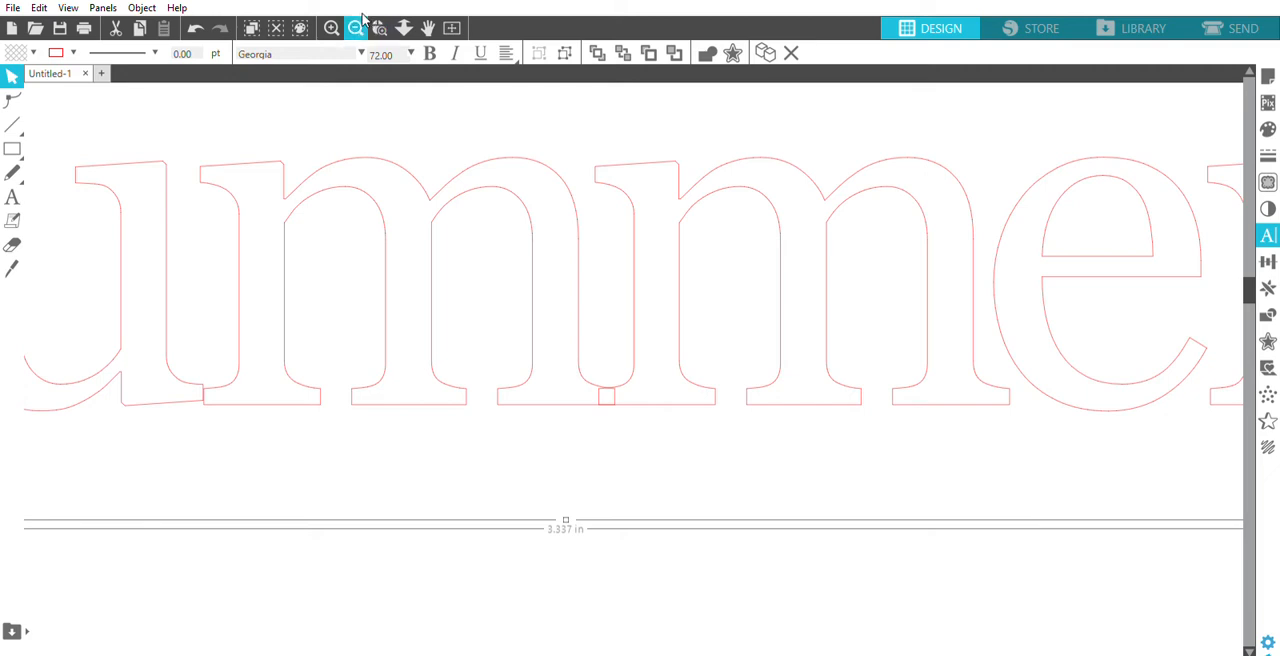
click(357, 25)
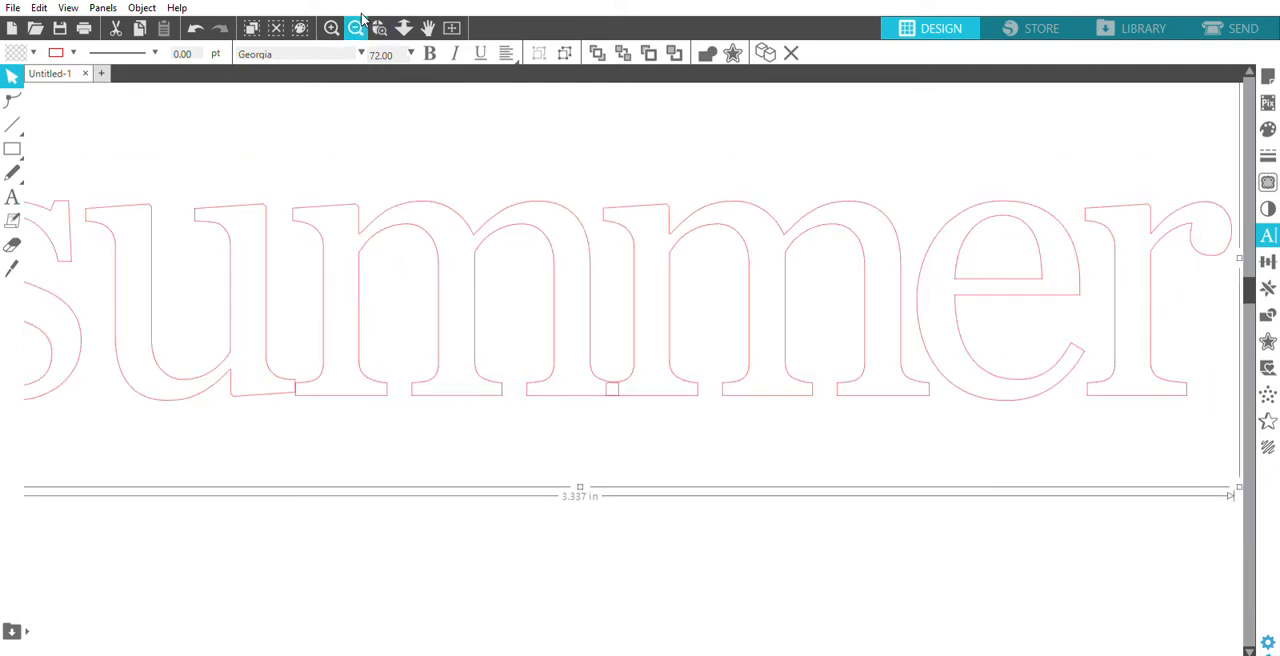
click(480, 558)
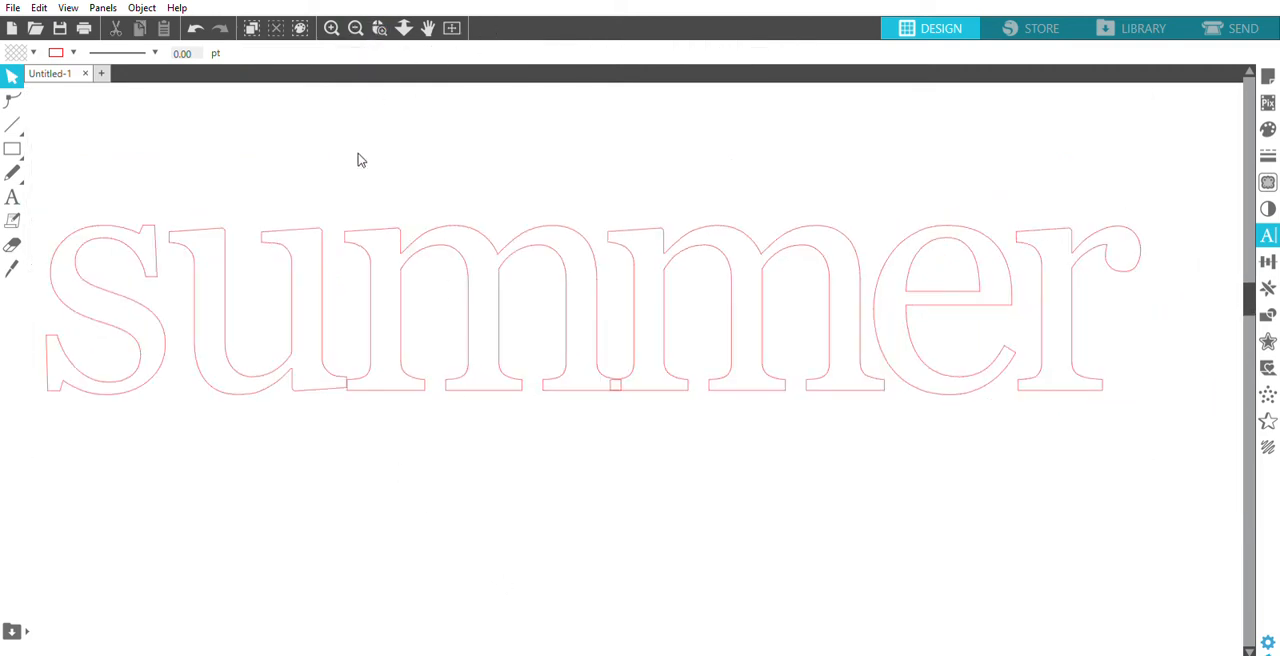
- Ungroup the "summer" text into separate letter shapes
click(402, 282)
drag(815, 348, 815, 348)
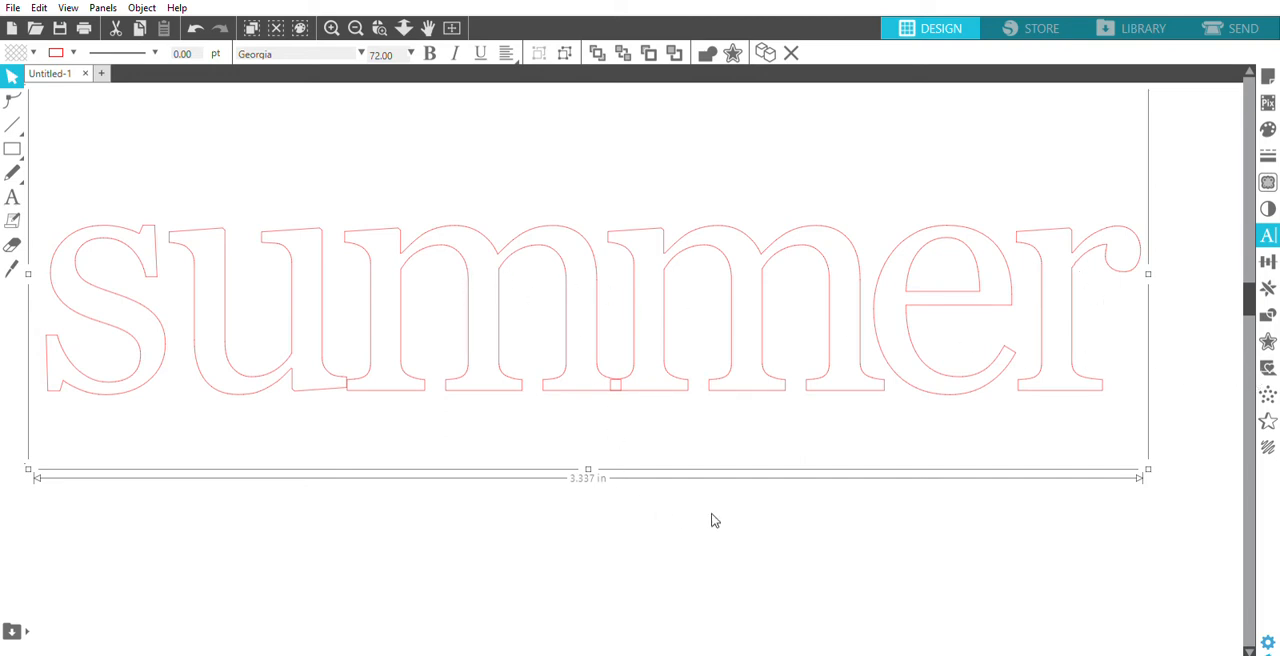
key(ctrl+shift+g)
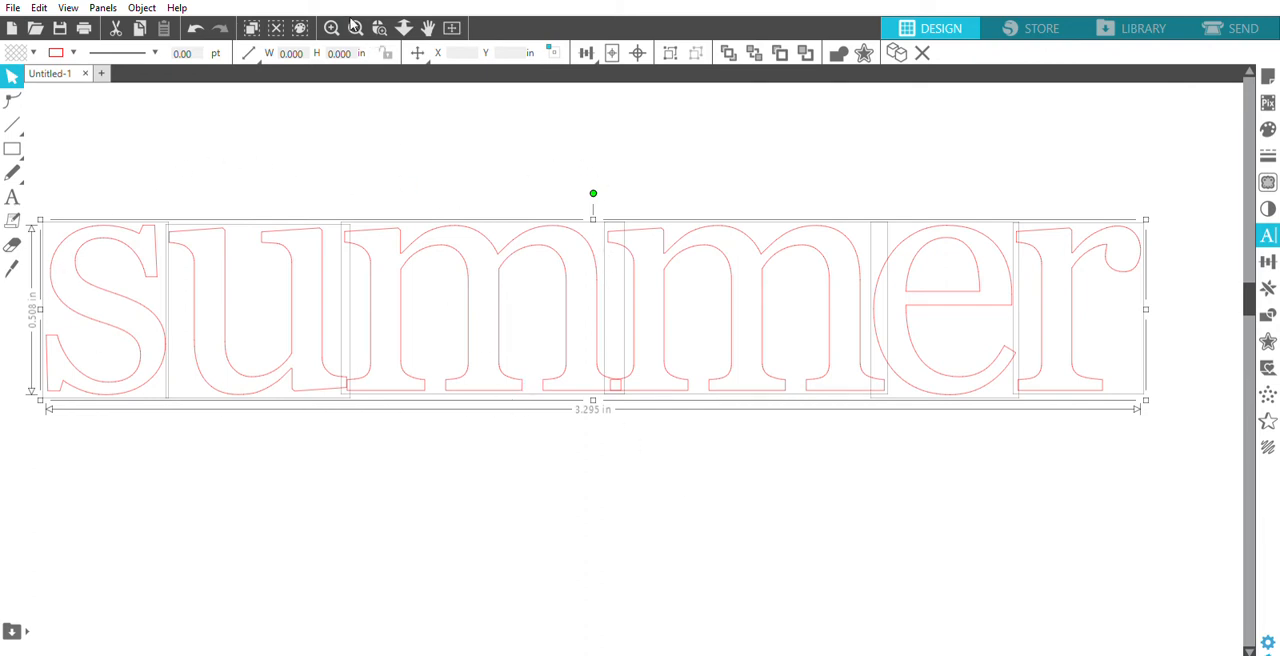
click(356, 27)
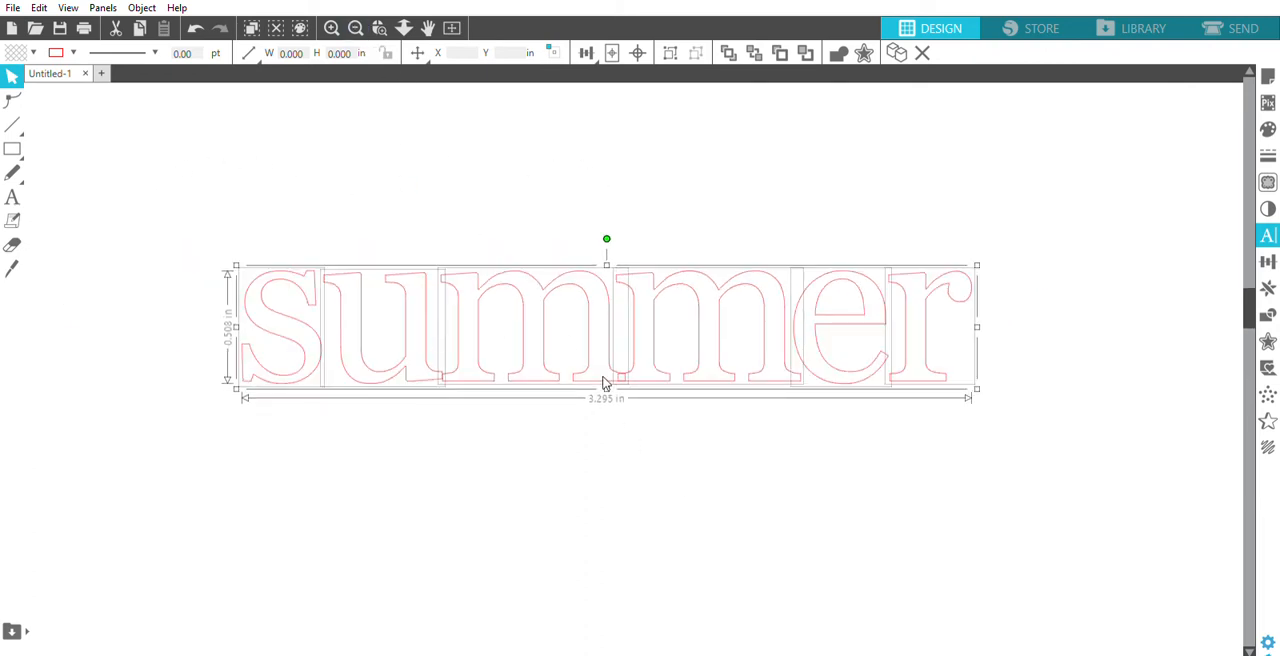
click(754, 474)
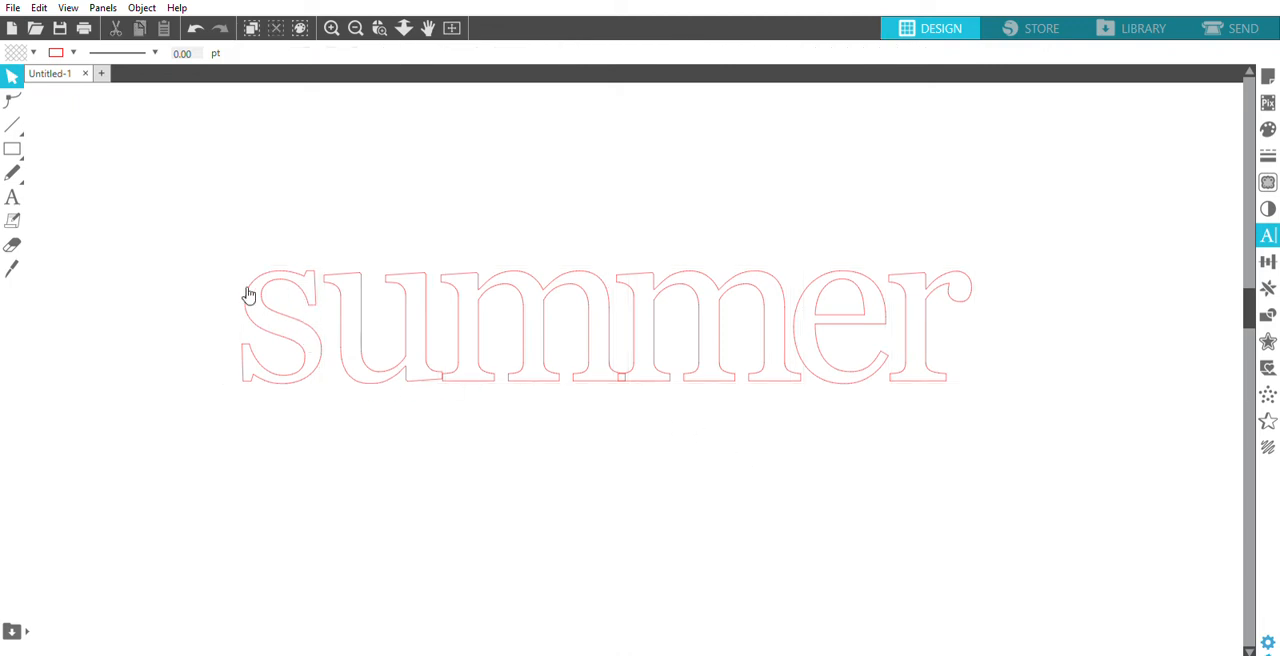
- Nudge the letter s about 0.05 in toward the u until their upper serifs overlap
click(379, 27)
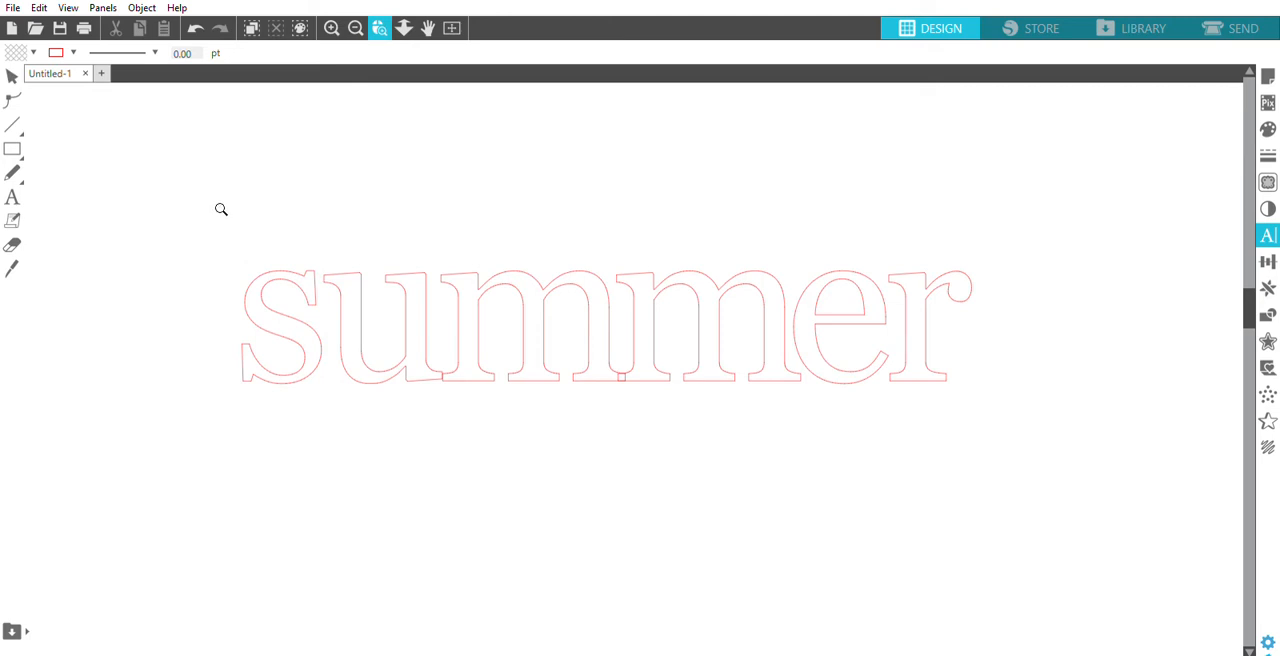
drag(216, 214, 428, 420)
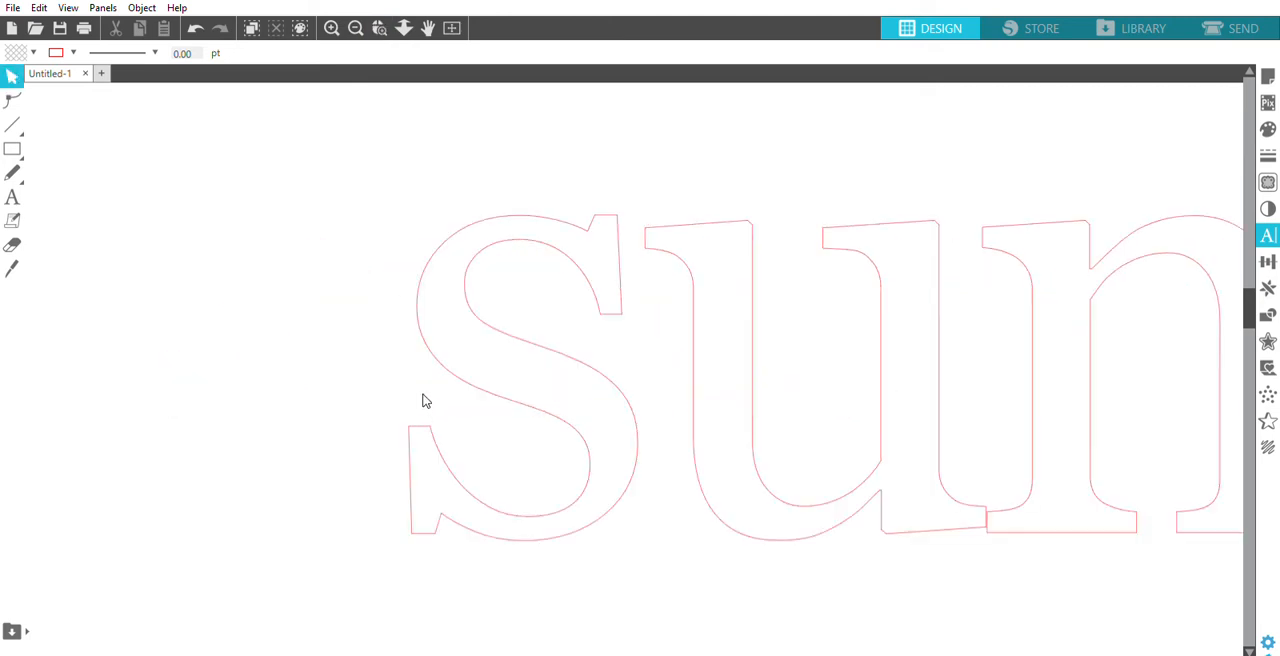
click(628, 388)
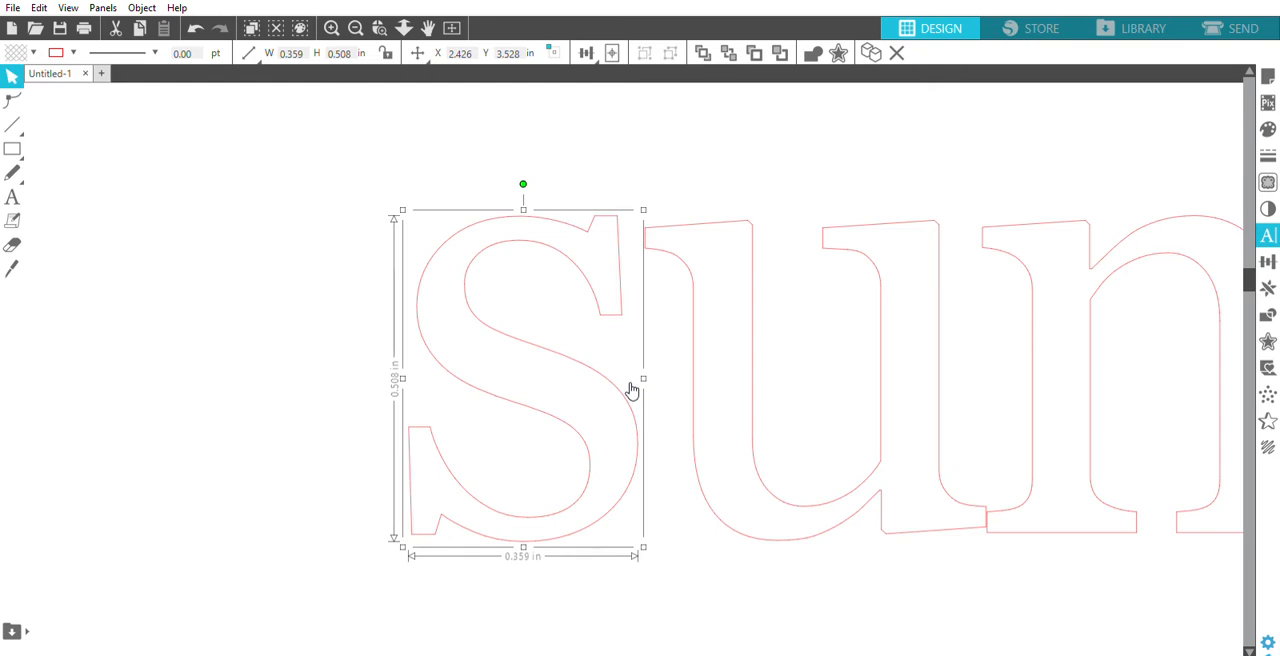
key(Right)
key(Right)
key(Right)
key(Right)
key(Right)
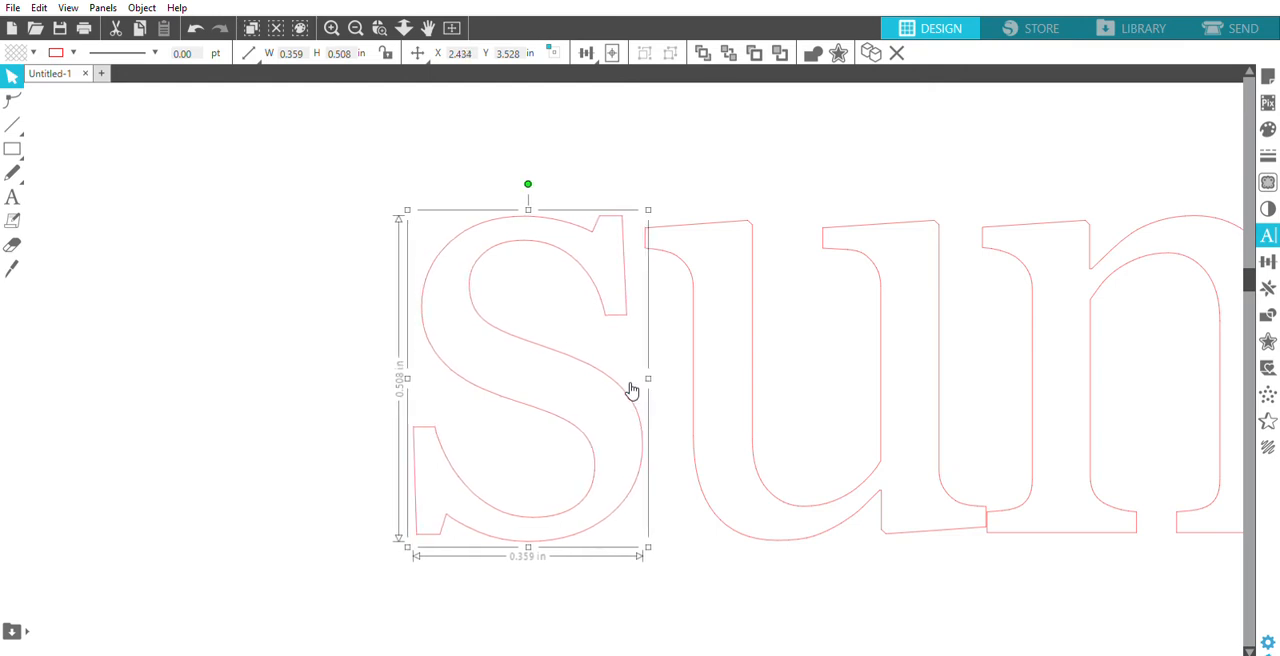
key(Right)
key(Right)
key(Right)
key(Right)
key(Right)
key(Right)
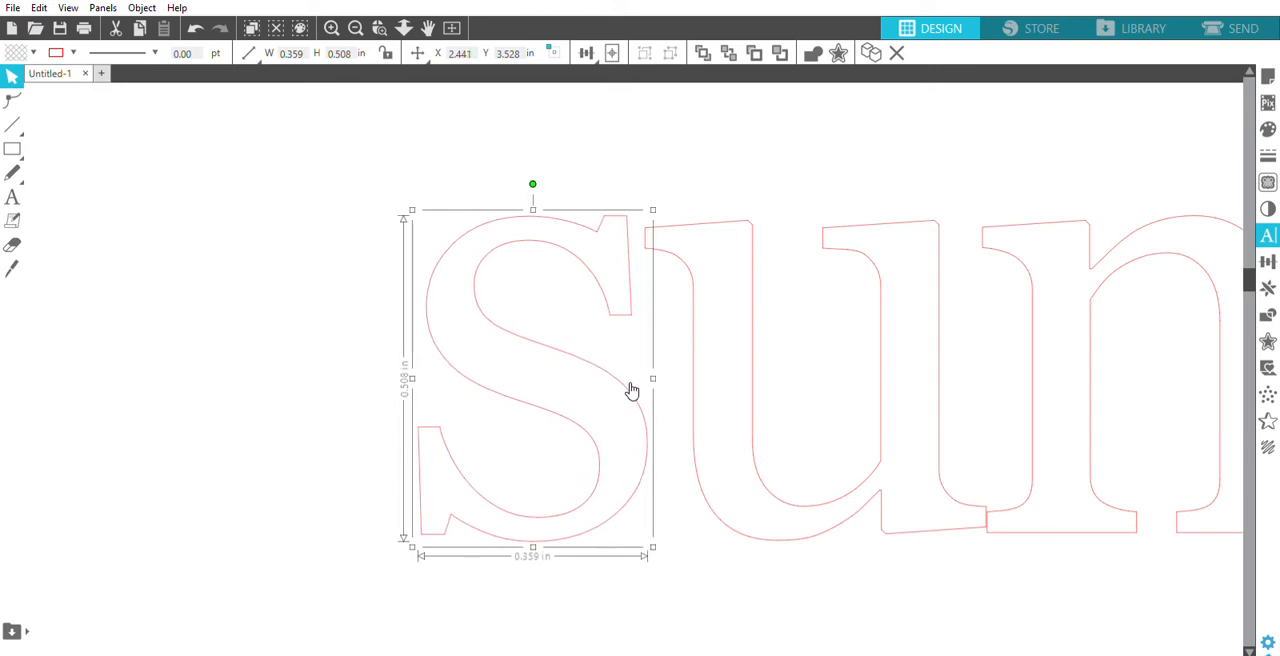
key(Right)
key(Right)
key(Right)
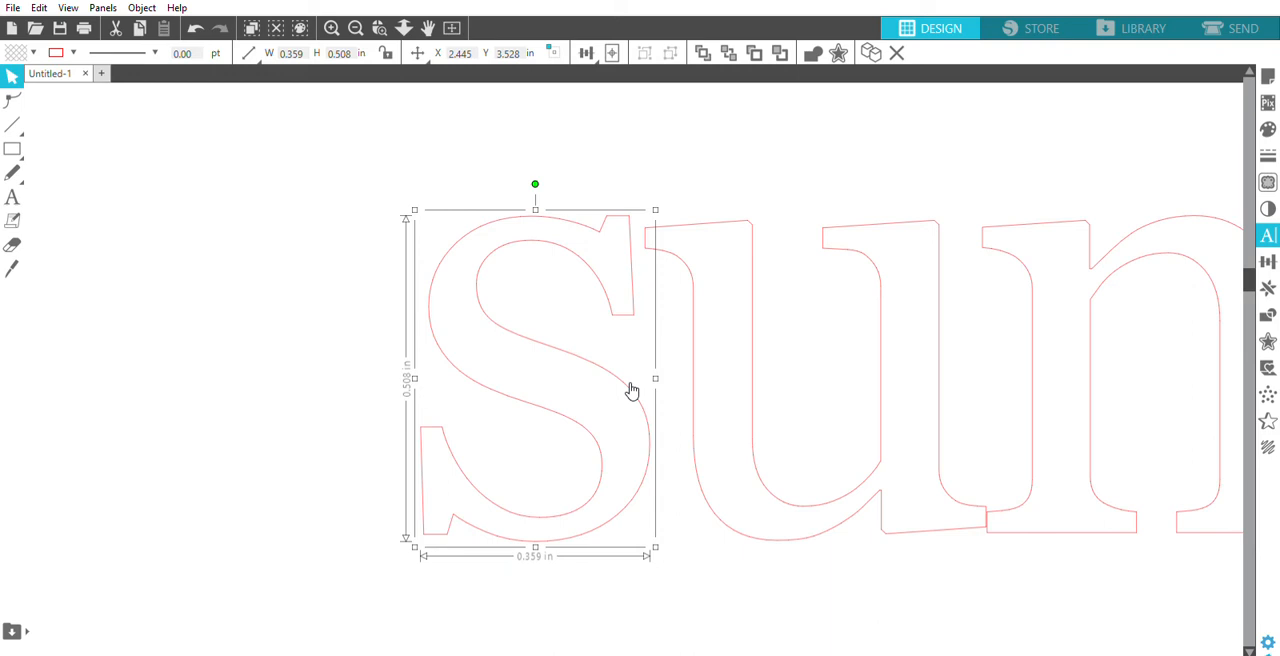
key(Right)
key(Right)
key(Right)
key(Right)
key(Right)
key(Right)
key(Right)
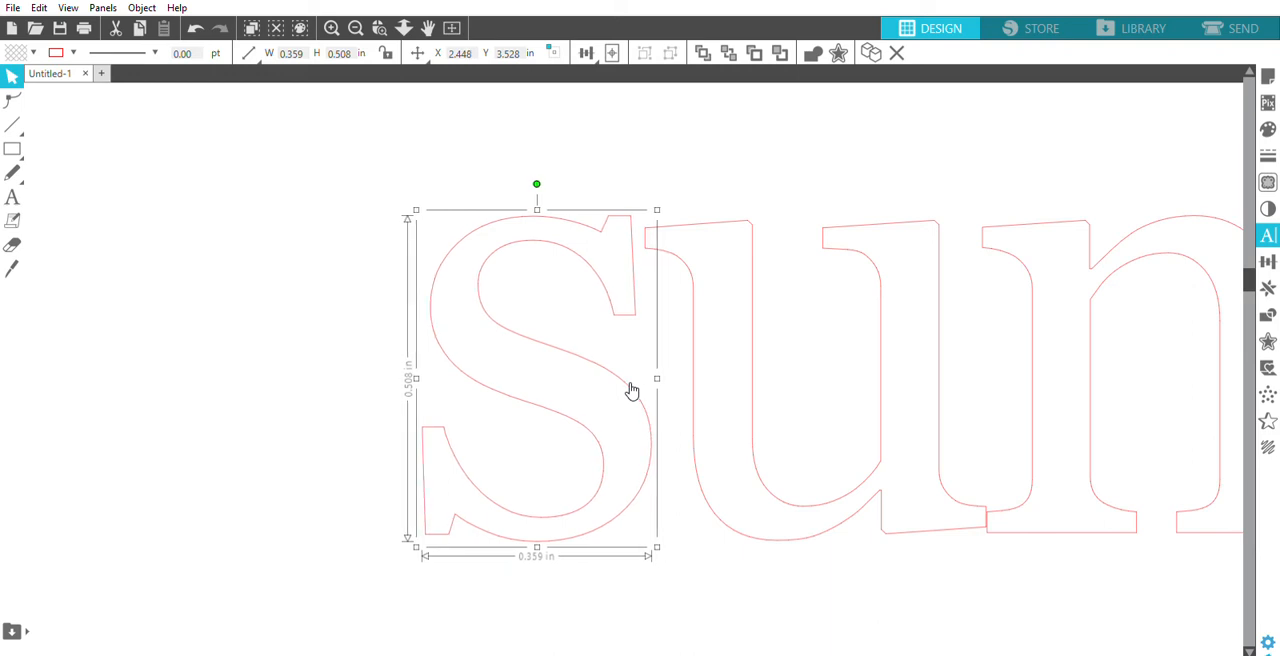
key(Right)
key(Right)
key(Right)
key(Right)
key(Right)
key(Right)
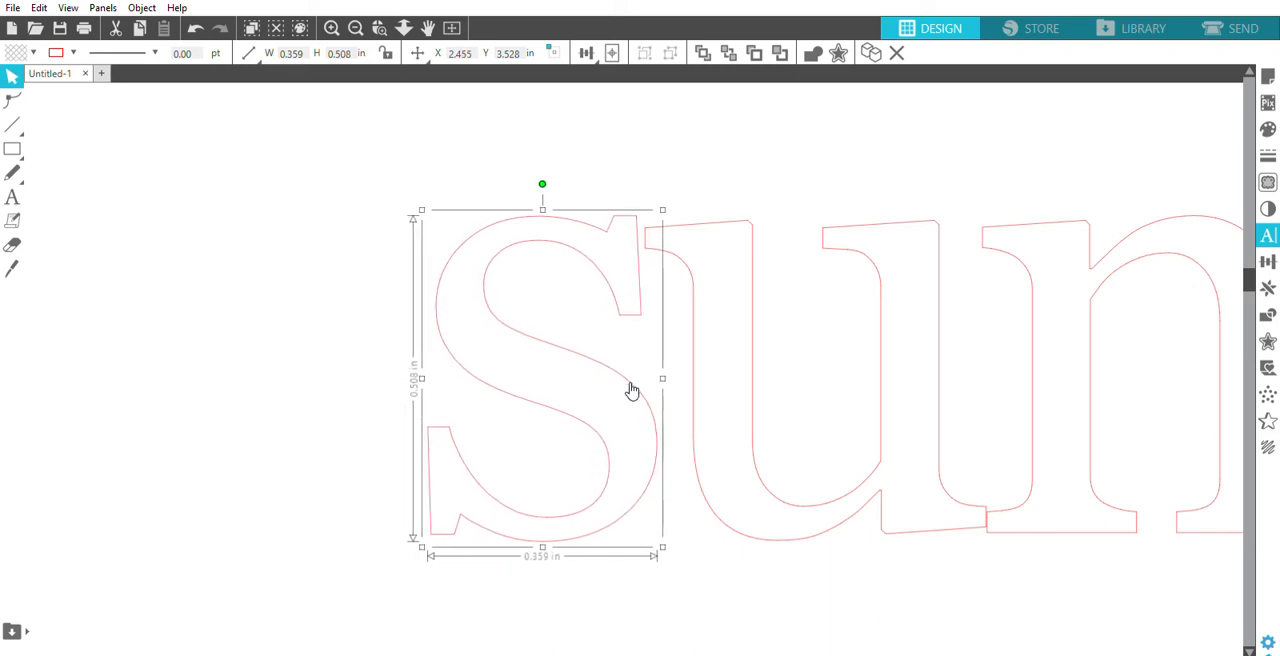
key(Right)
key(Right)
key(Right)
key(Right)
key(Right)
key(Right)
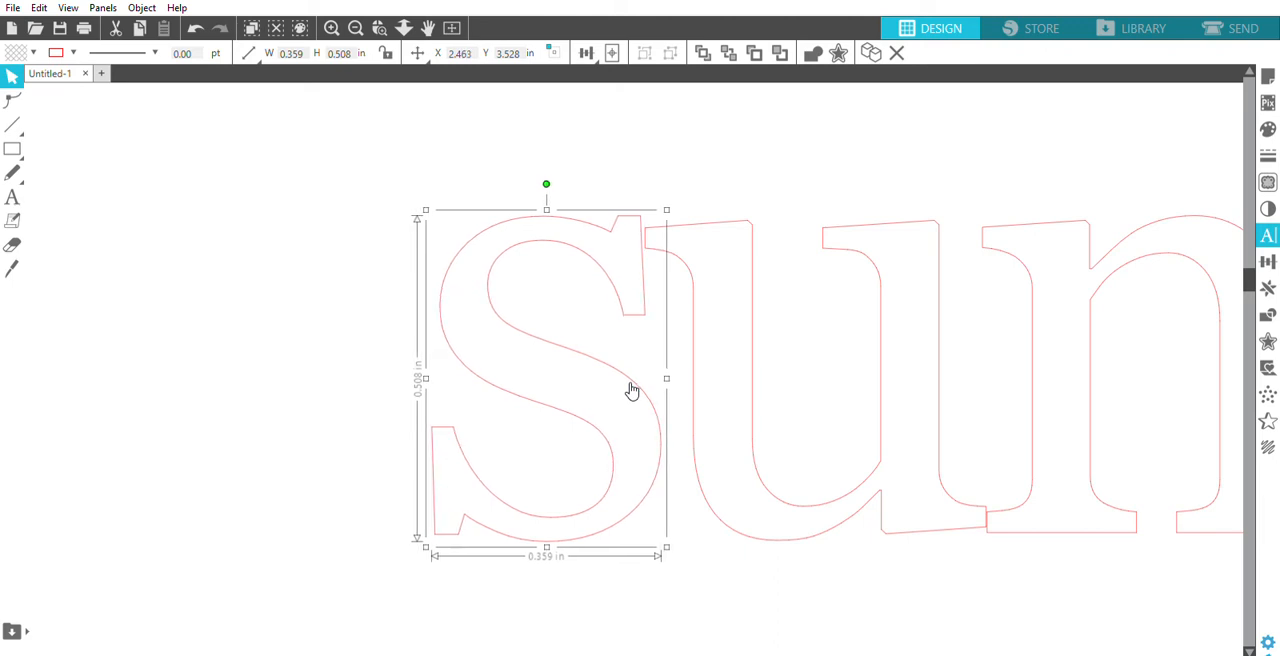
key(Right)
key(Right)
key(Right)
key(Right)
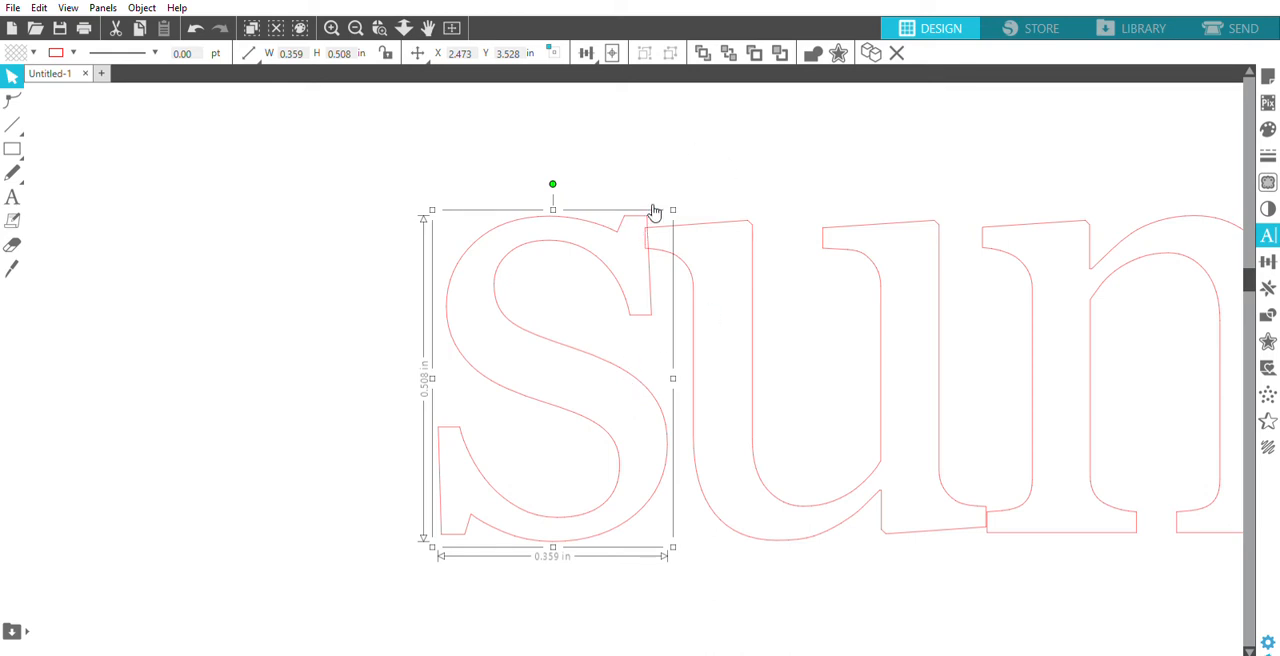
click(627, 162)
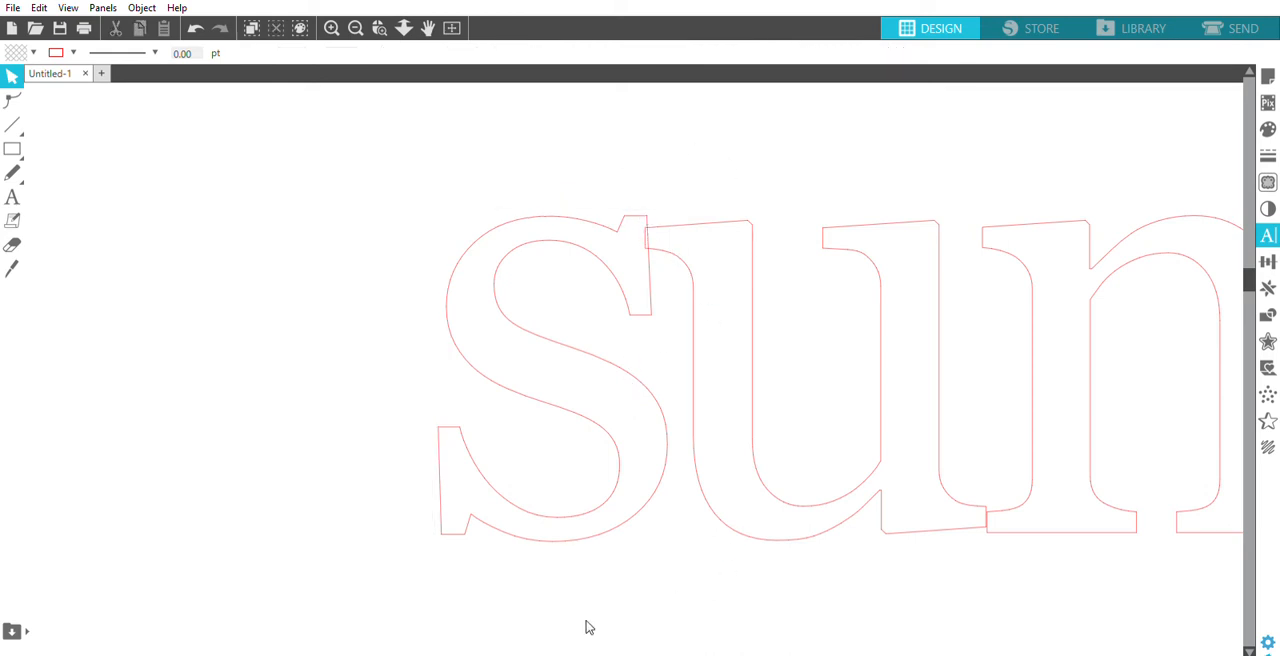
- Nudge the letters s and u together about 0.01 in toward the first m until the lower serifs of u and m overlap
drag(417, 655, 450, 655)
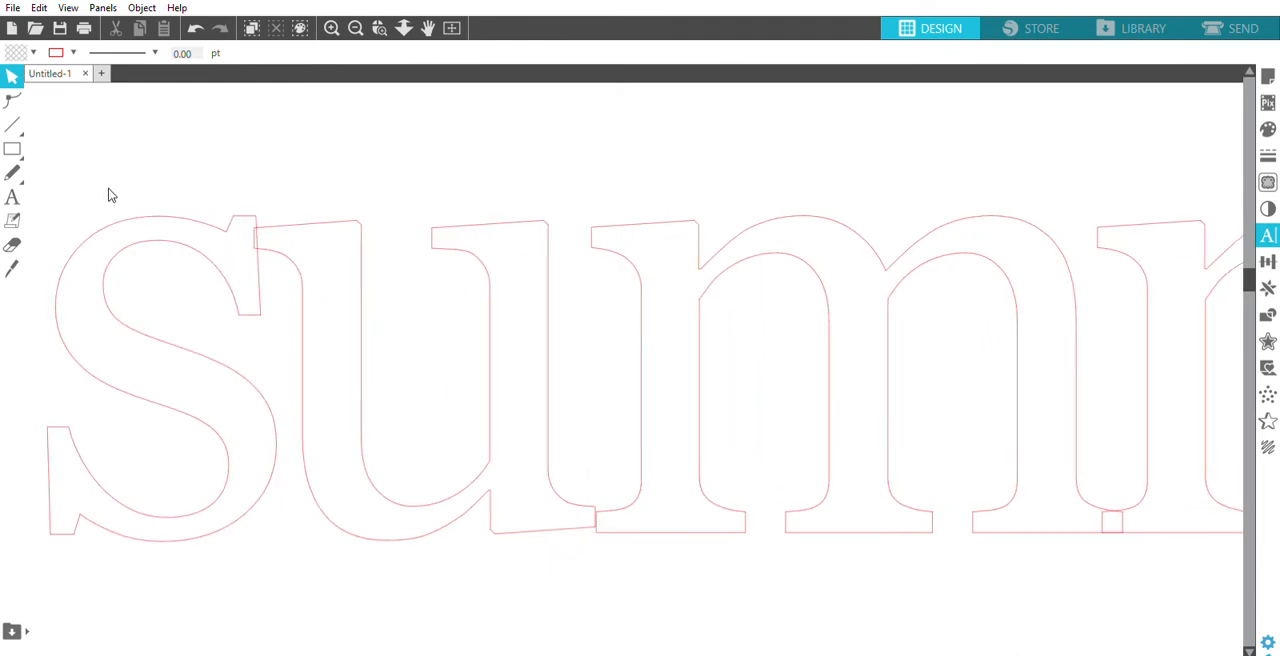
drag(110, 188, 368, 357)
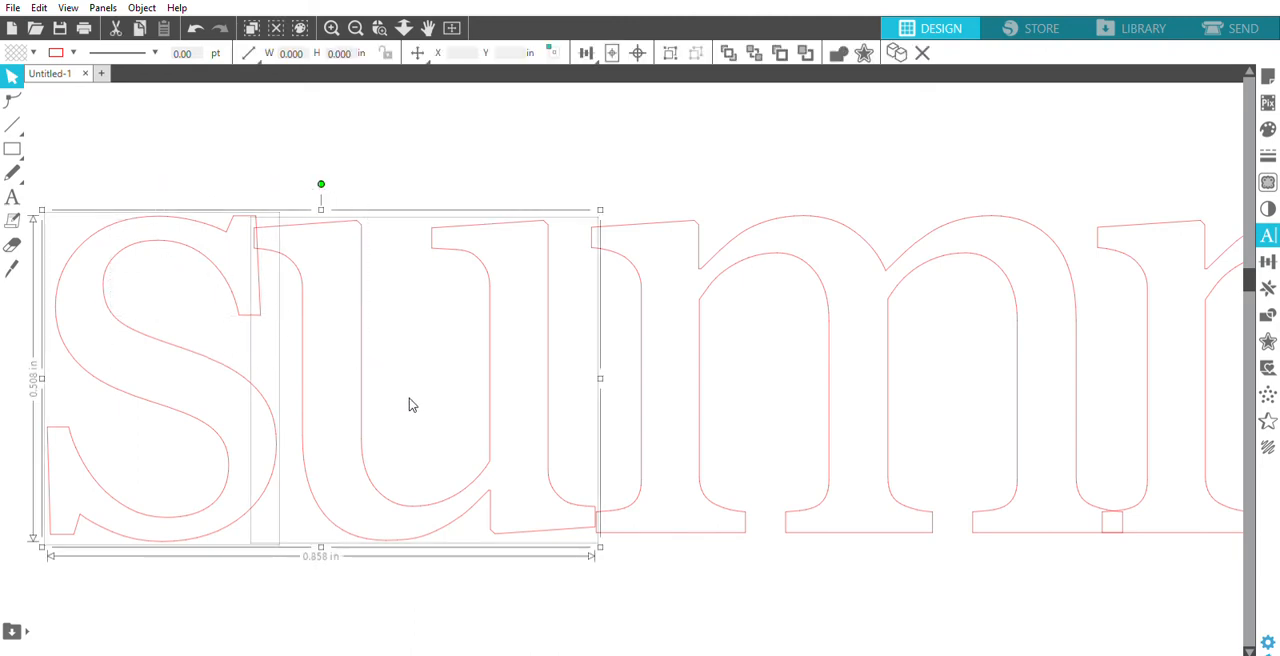
key(Right)
key(Right)
key(Right)
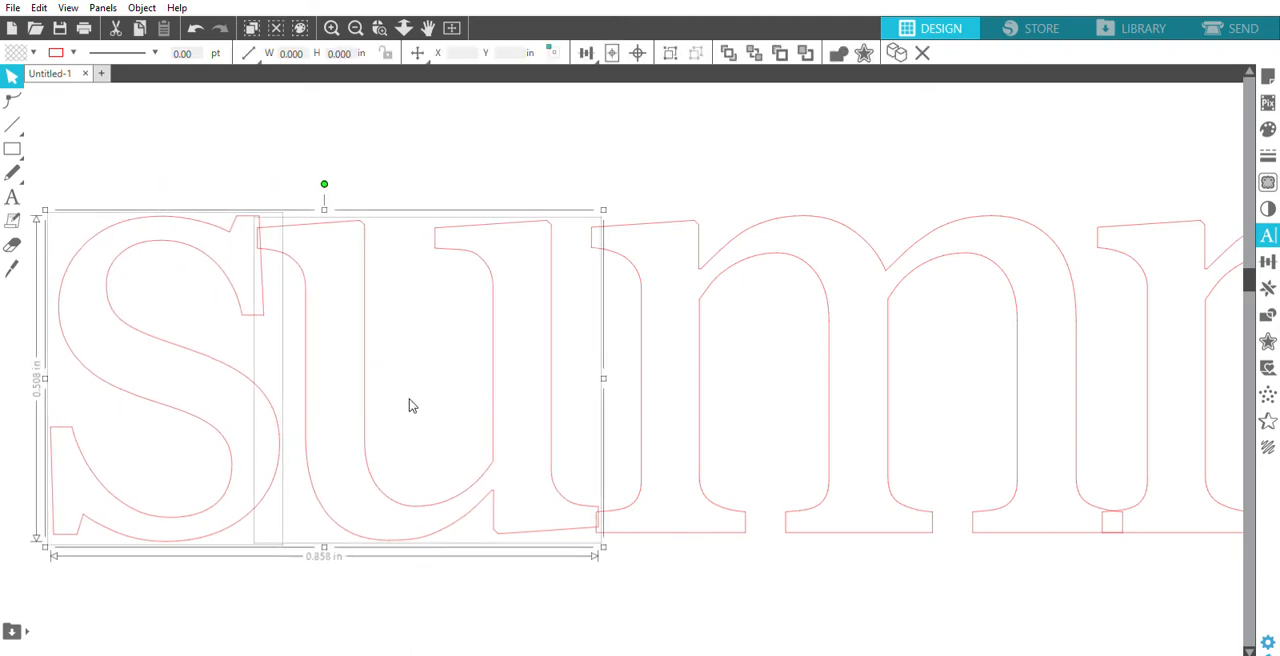
key(Right)
key(Right)
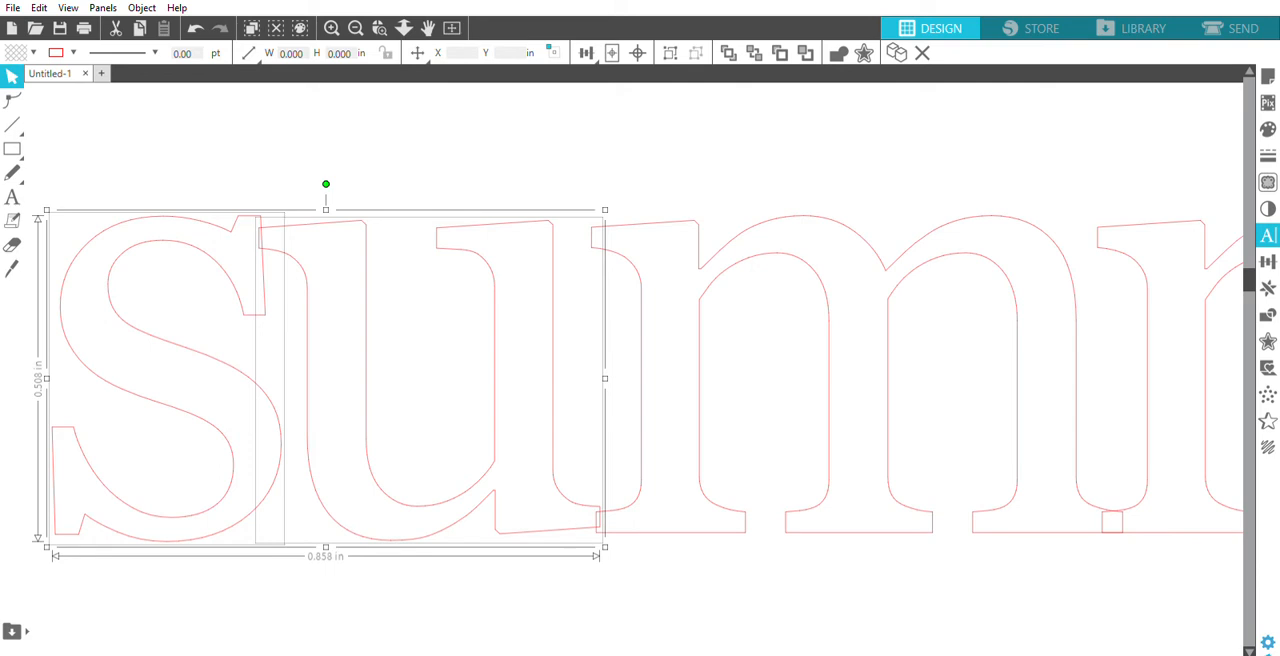
- Nudge the letters e and r together about 0.065 in toward the second m until the e overlaps the m's stem
drag(422, 650, 497, 647)
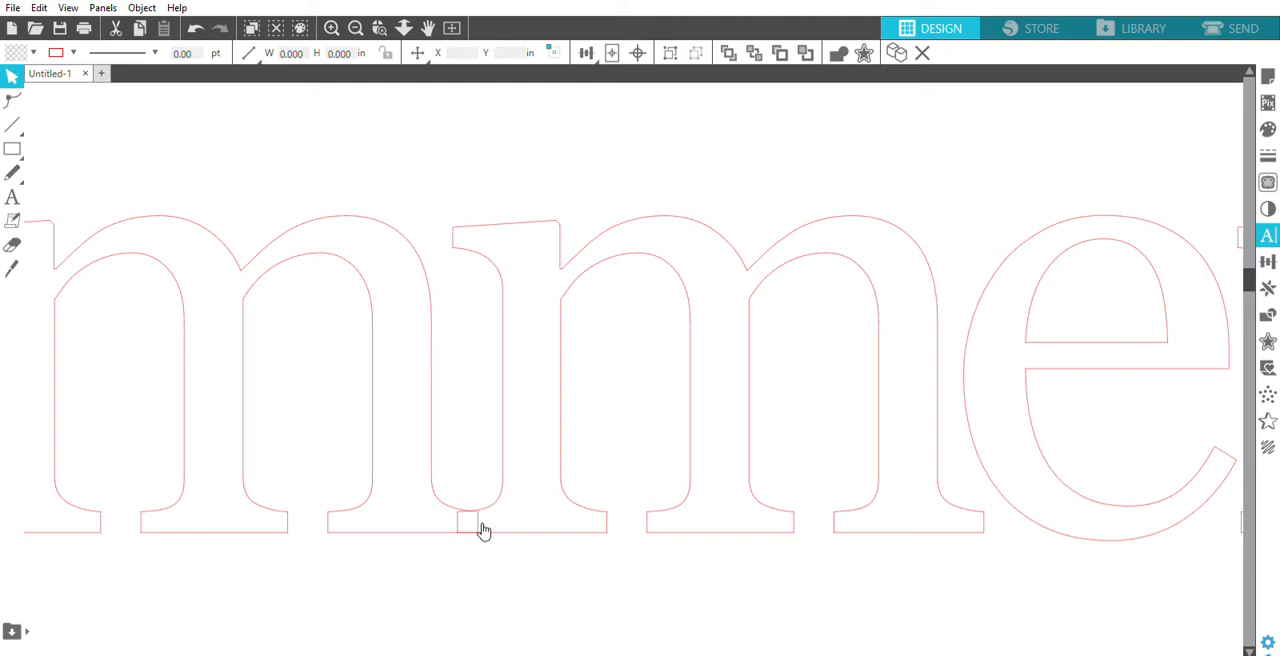
drag(509, 652, 568, 652)
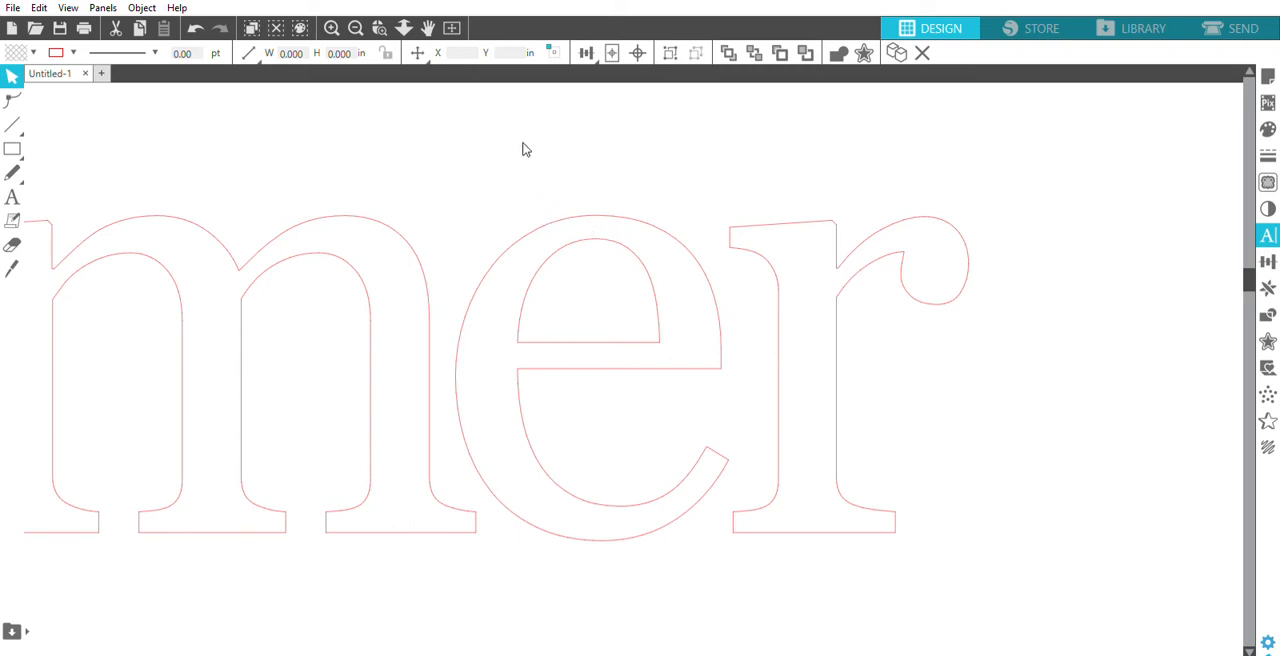
drag(525, 149, 858, 440)
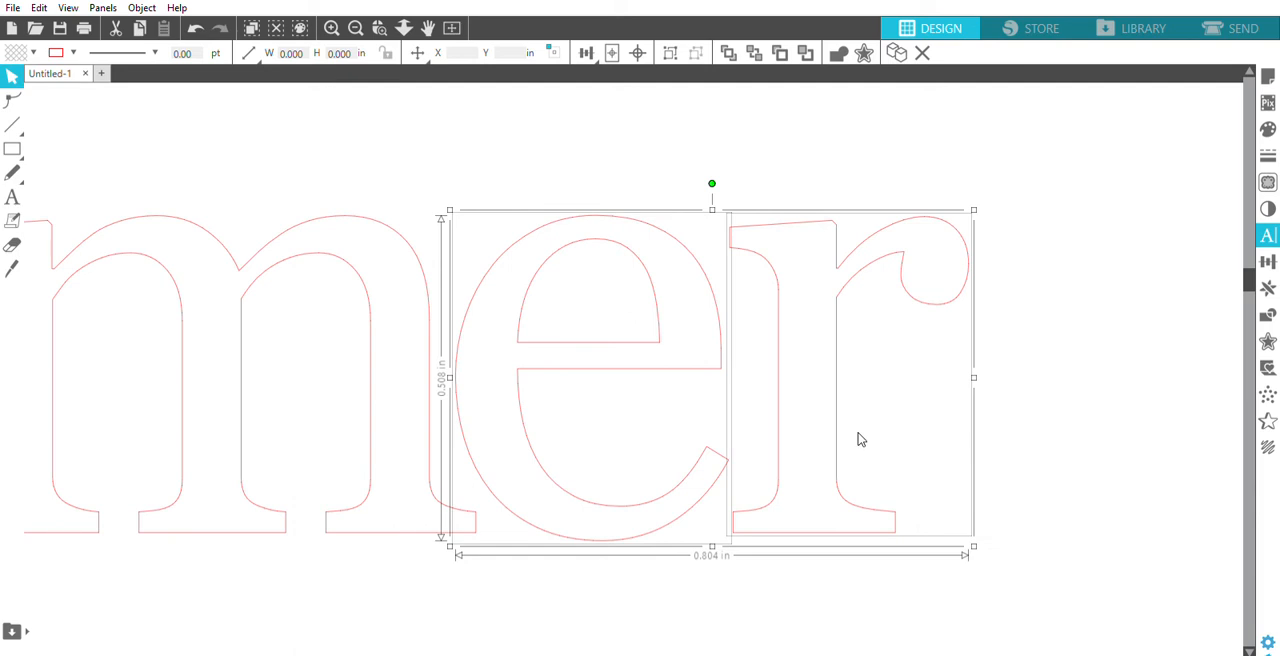
key(Left)
key(Left)
key(Left)
key(Left)
key(Left)
key(Left)
key(Left)
key(Left)
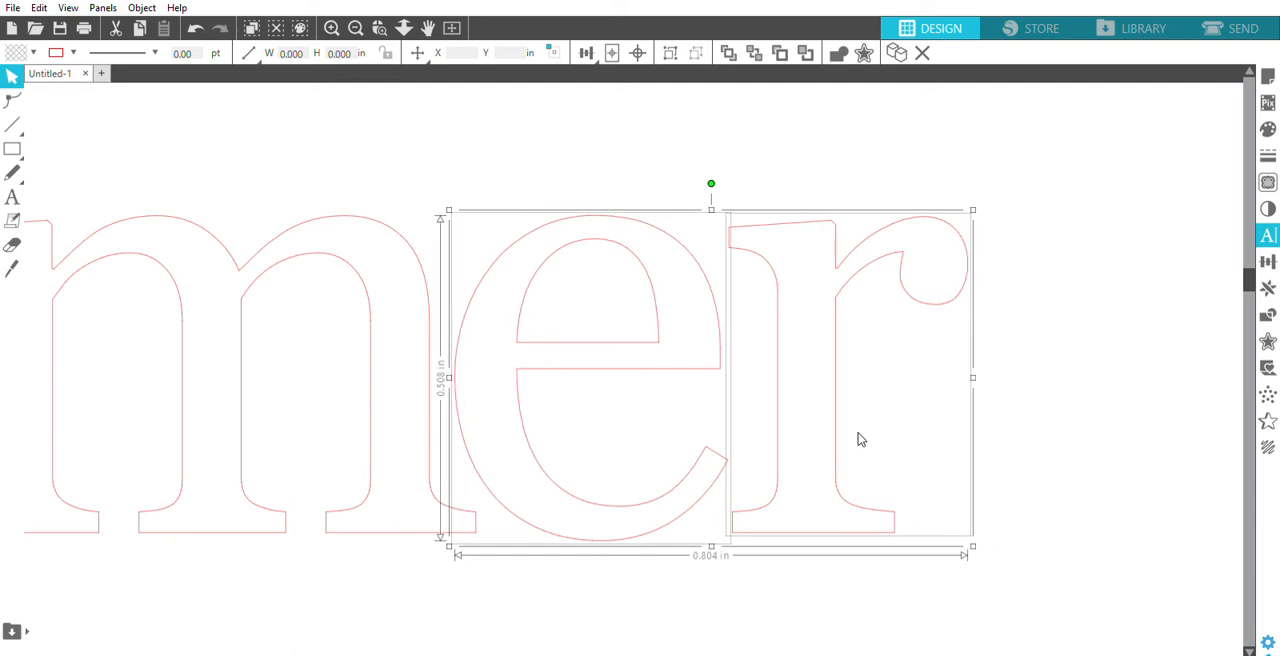
key(Left)
key(Left)
key(Left)
key(Left)
key(Left)
key(Left)
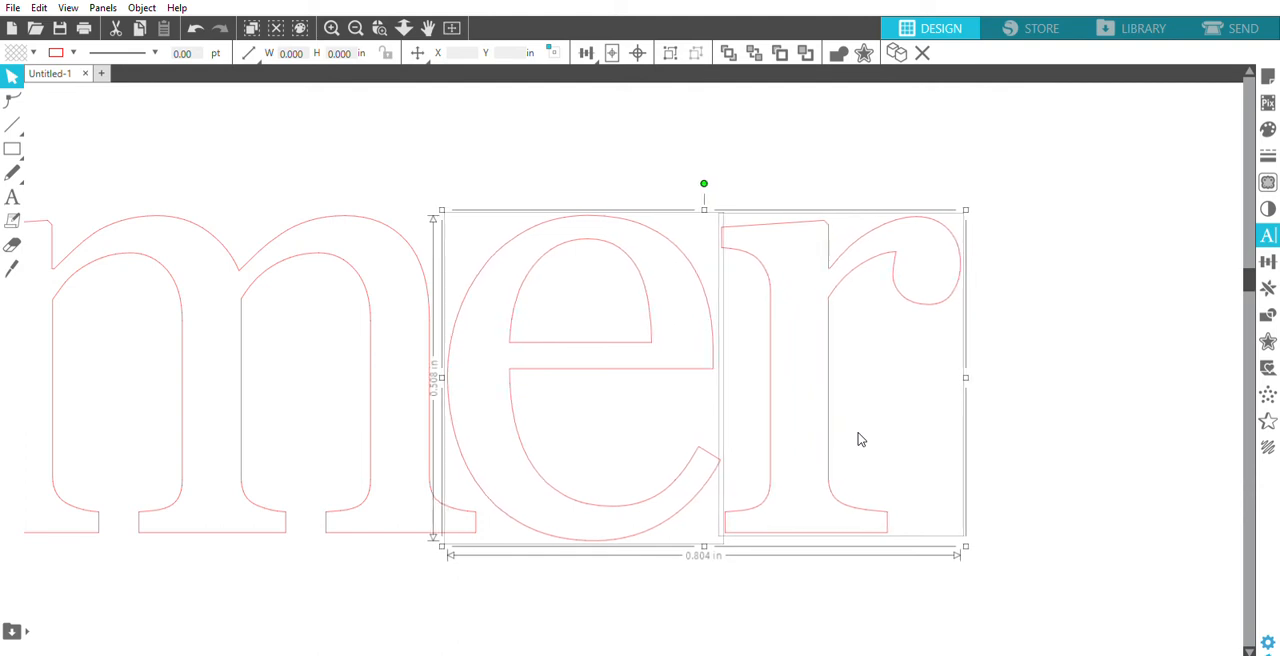
key(Left)
key(Left)
key(Left)
key(Left)
key(Left)
key(Left)
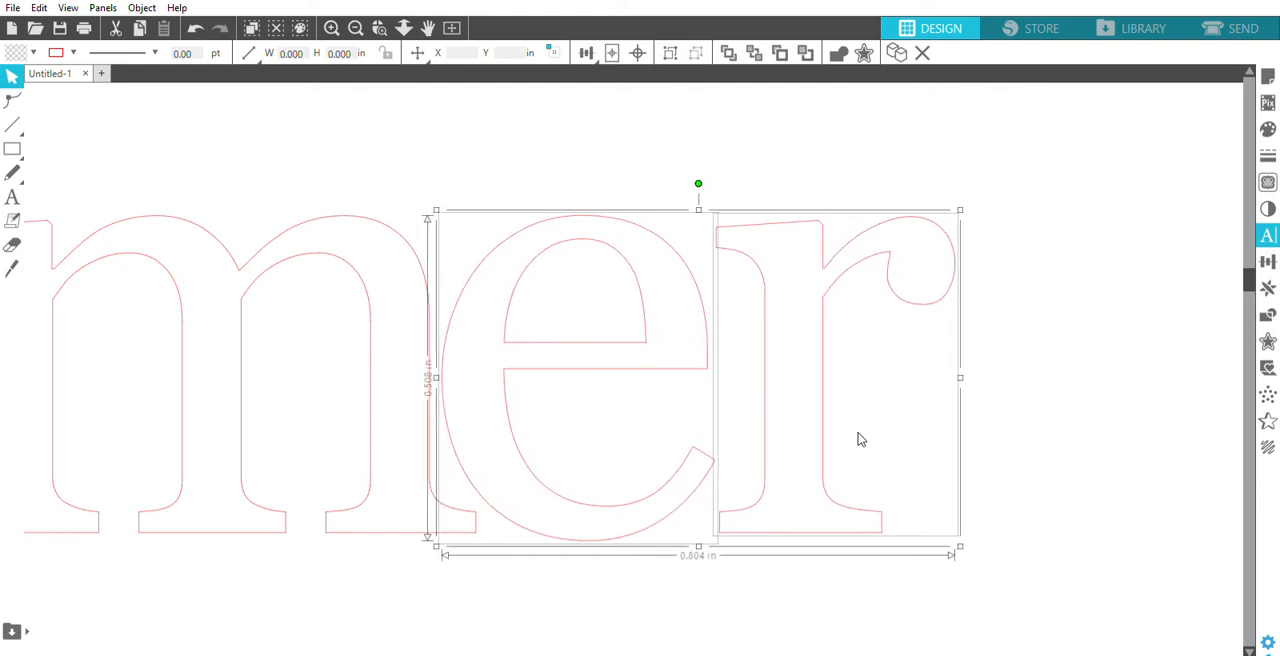
key(Left)
key(Left)
key(Left)
key(Left)
key(Left)
key(Left)
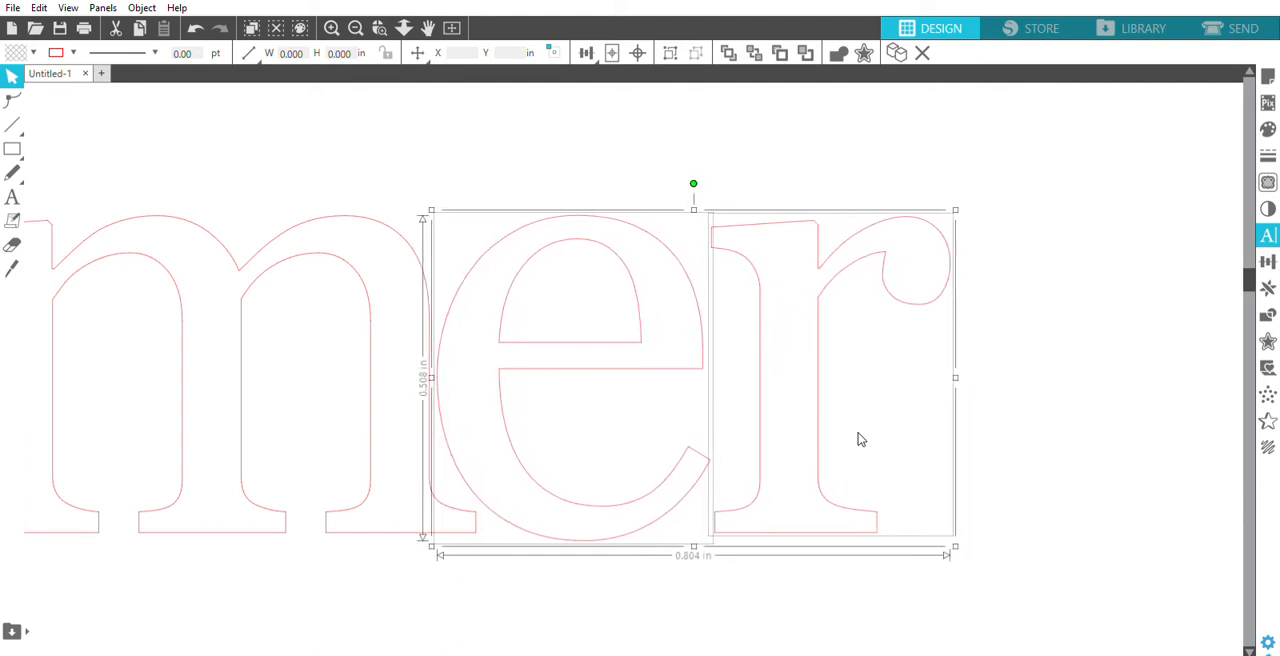
key(Left)
key(Left)
key(Left)
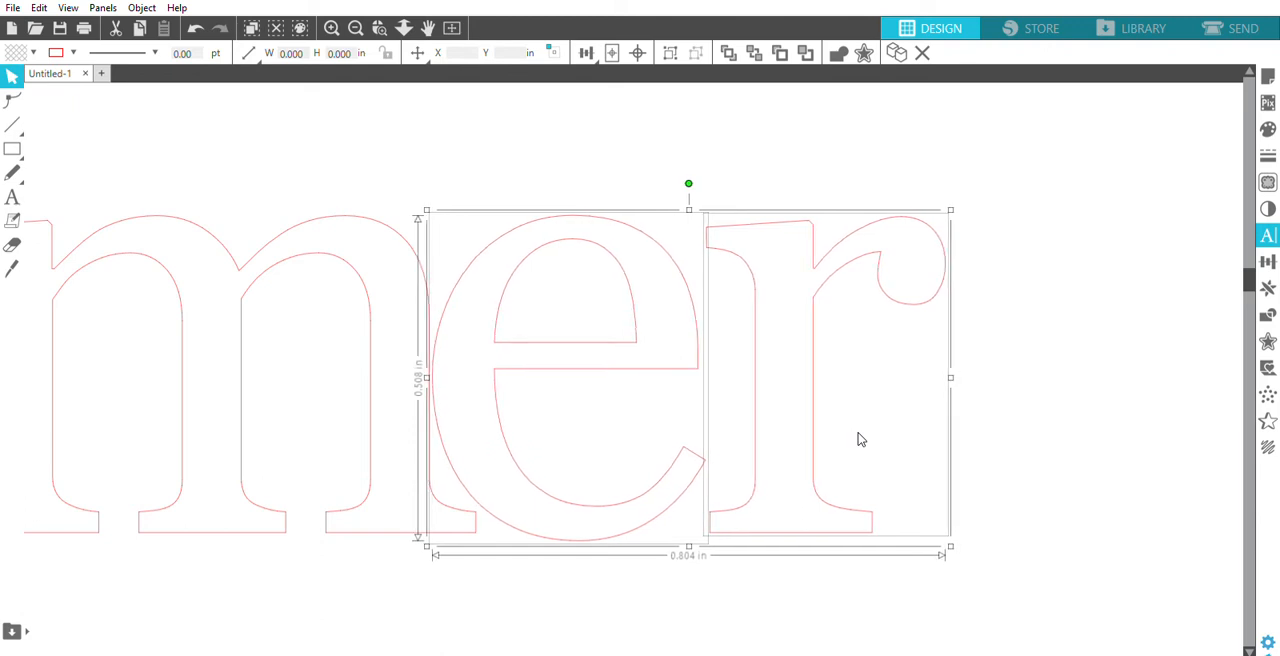
key(Left)
key(Left)
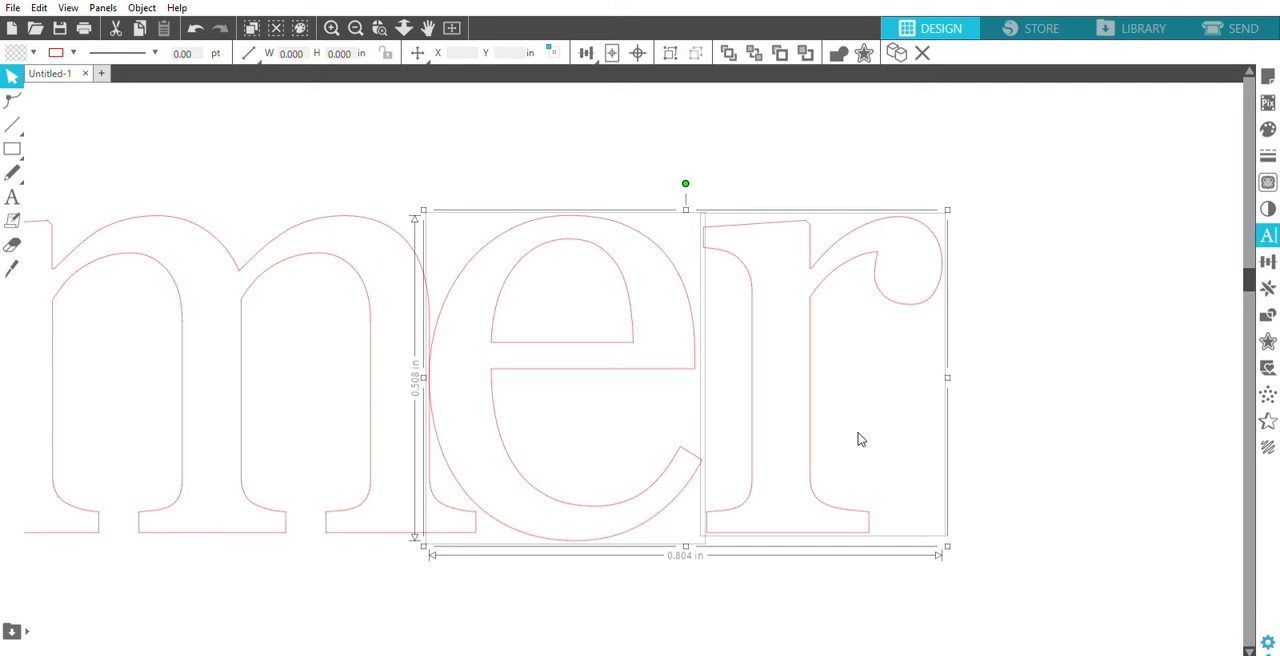
key(Left)
key(Left)
key(Left)
key(Left)
key(Left)
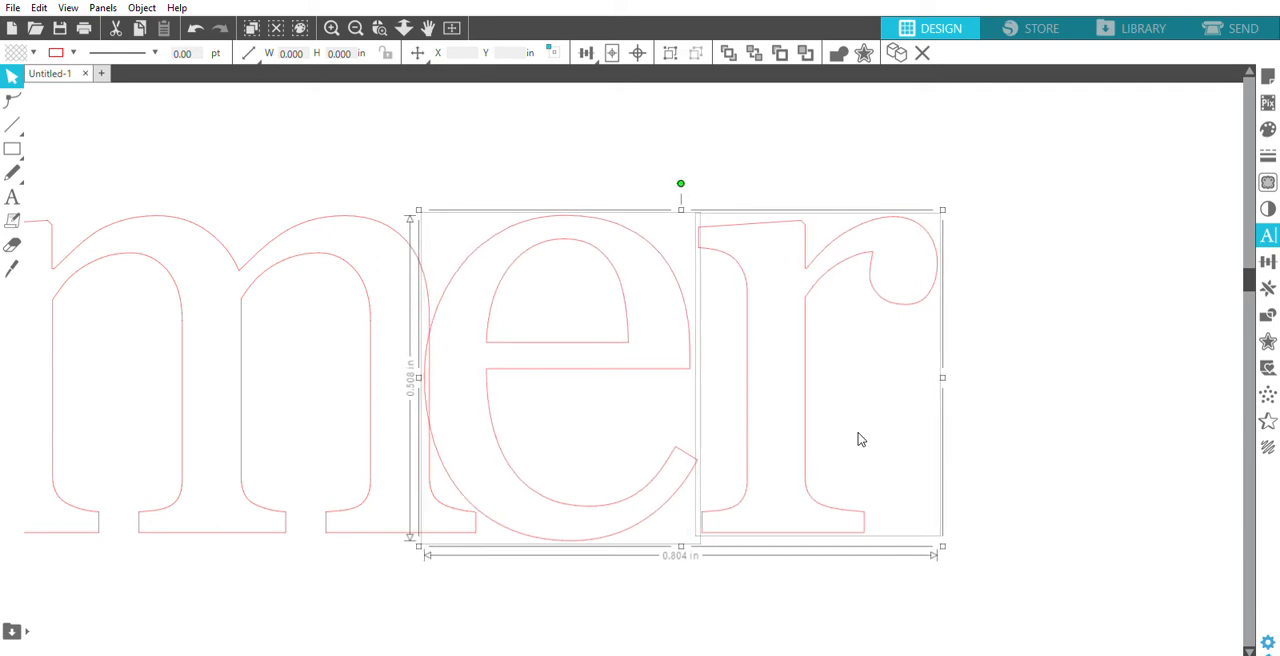
key(Left)
key(Left)
key(Left)
key(Left)
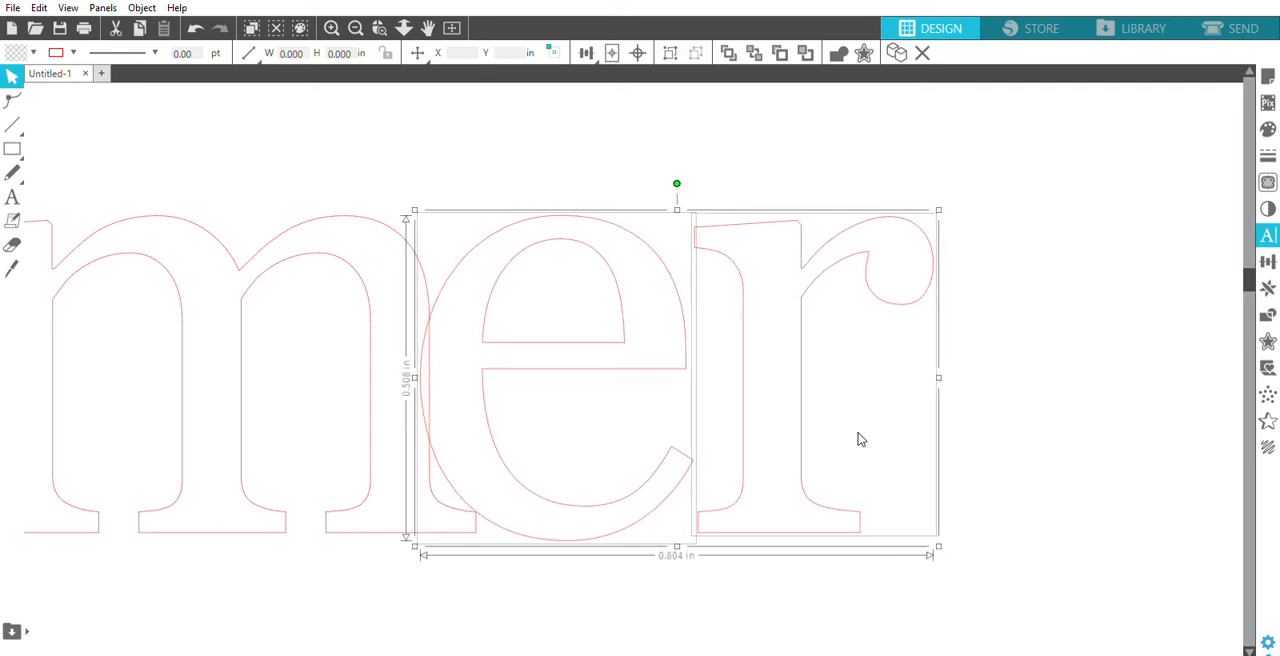
key(Left)
key(Left)
key(Left)
key(Left)
key(Left)
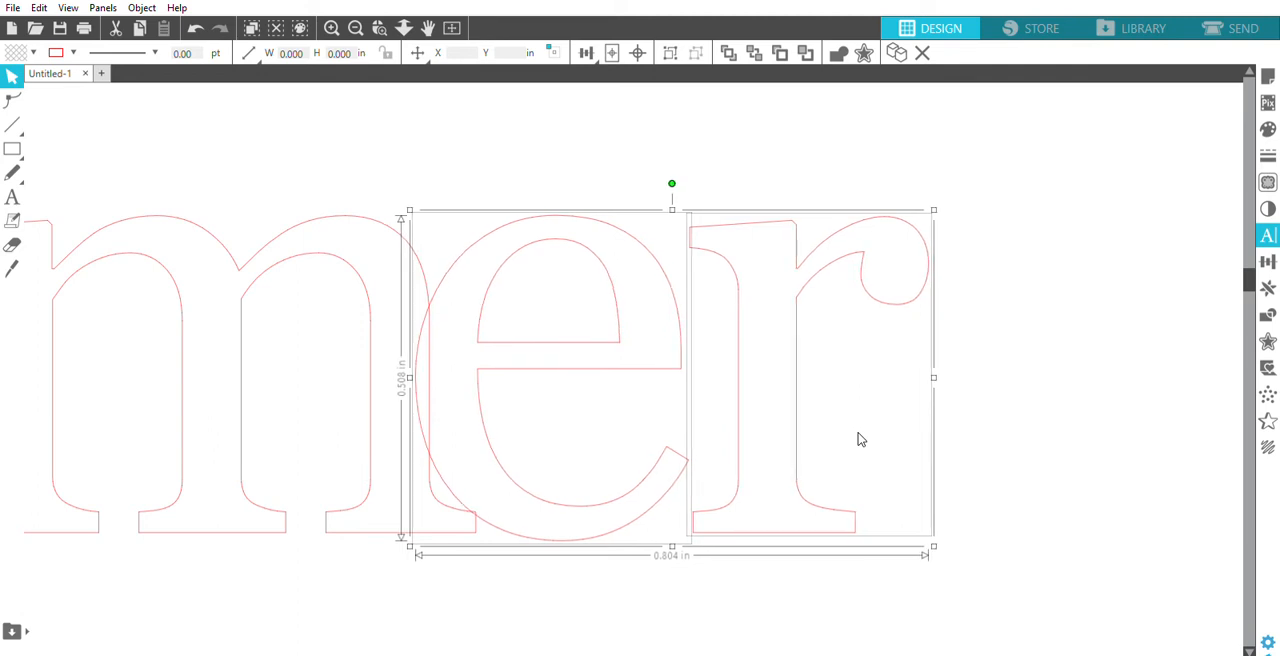
key(Left)
key(Left)
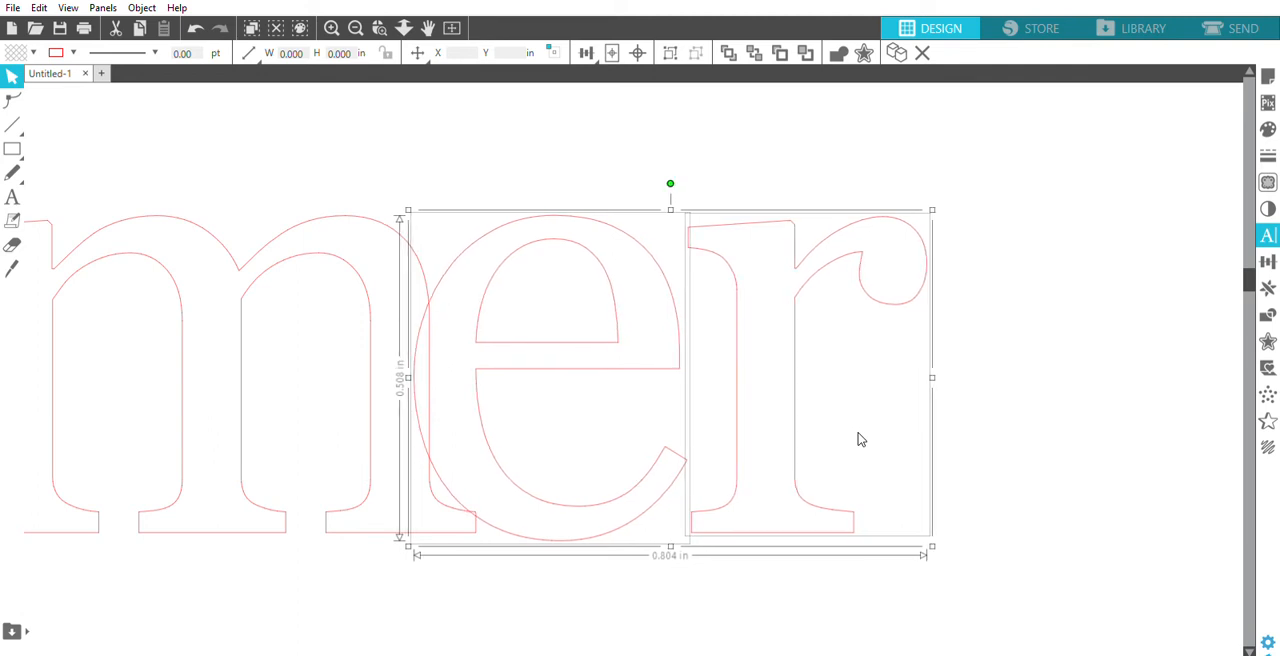
click(648, 606)
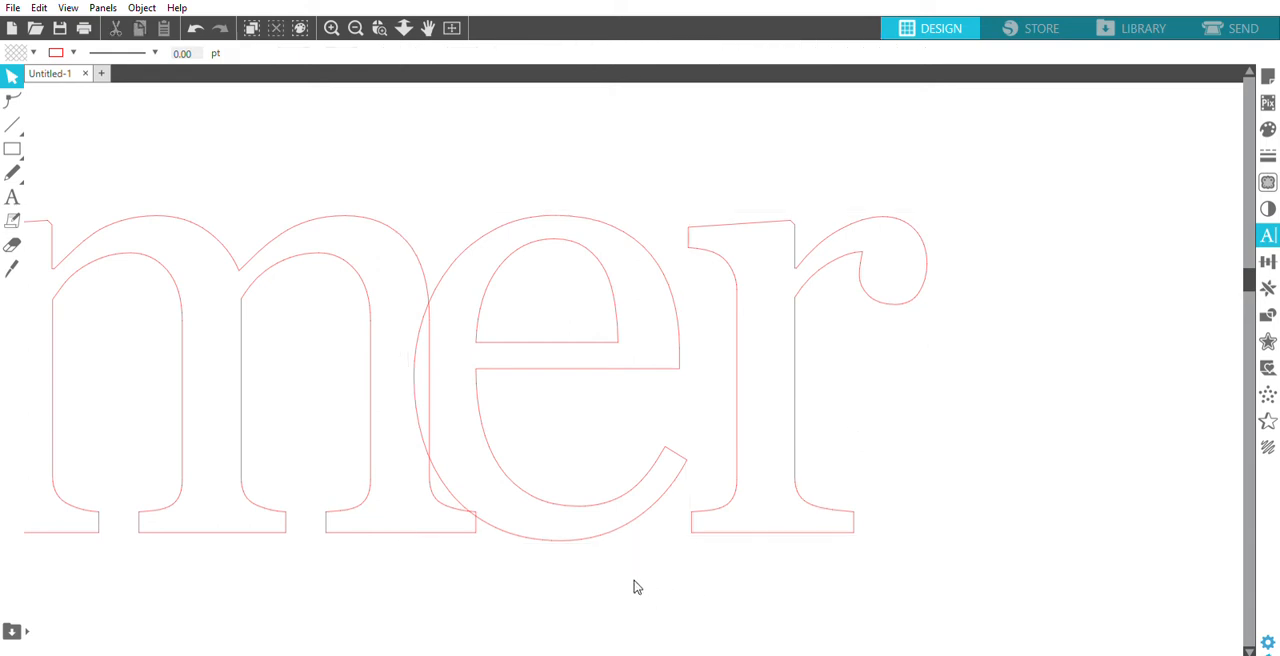
- Nudge the letters e and r together about 0.02 in away from the second m to leave only a slight overlap with its stem
drag(499, 163, 803, 378)
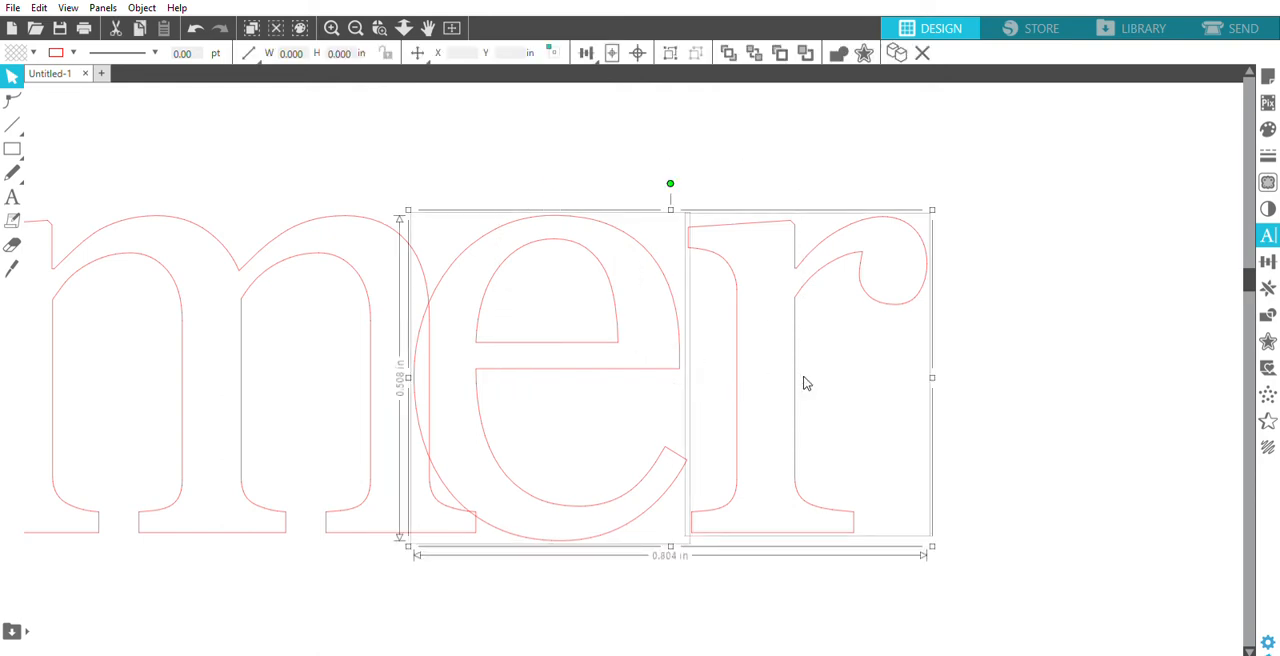
key(Right)
key(Right)
key(Right)
key(Right)
key(Right)
key(Right)
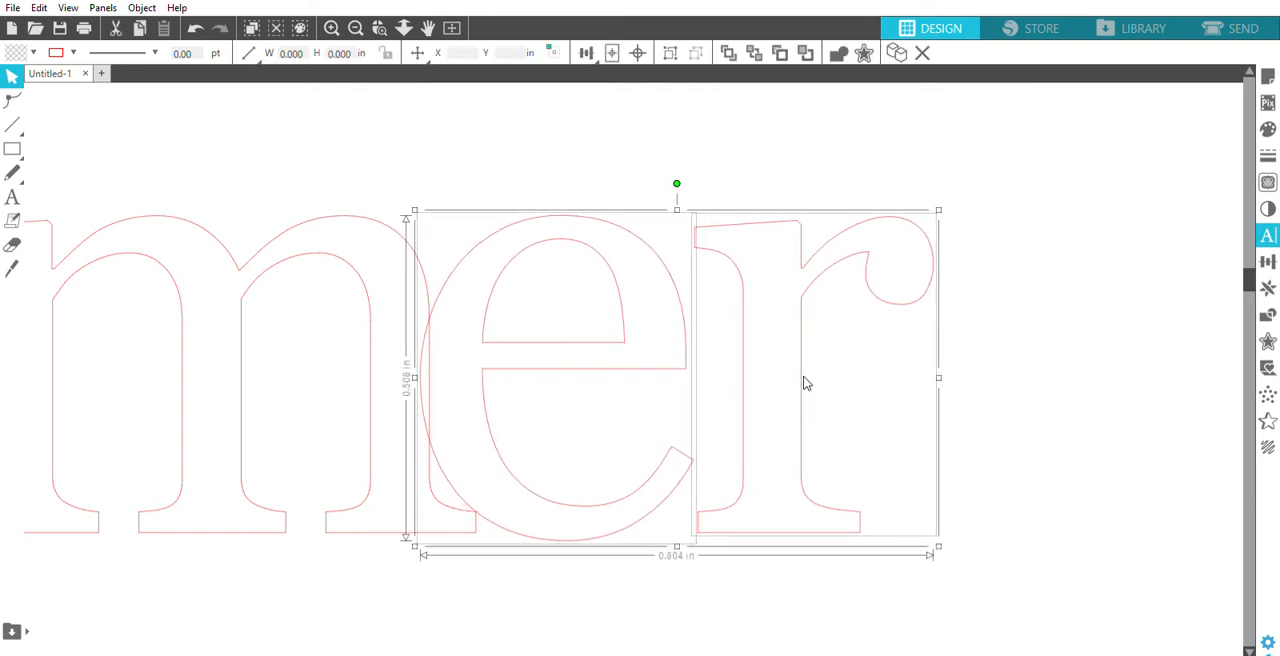
key(Right)
key(Right)
key(Right)
key(Right)
key(Right)
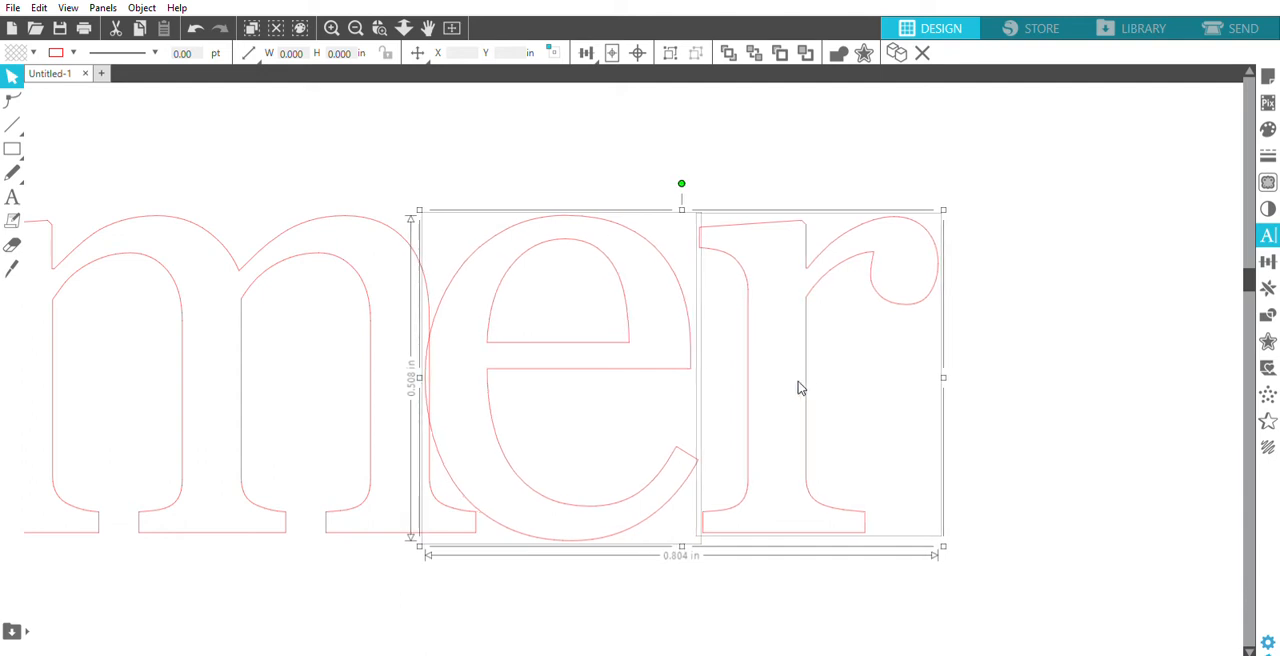
click(472, 148)
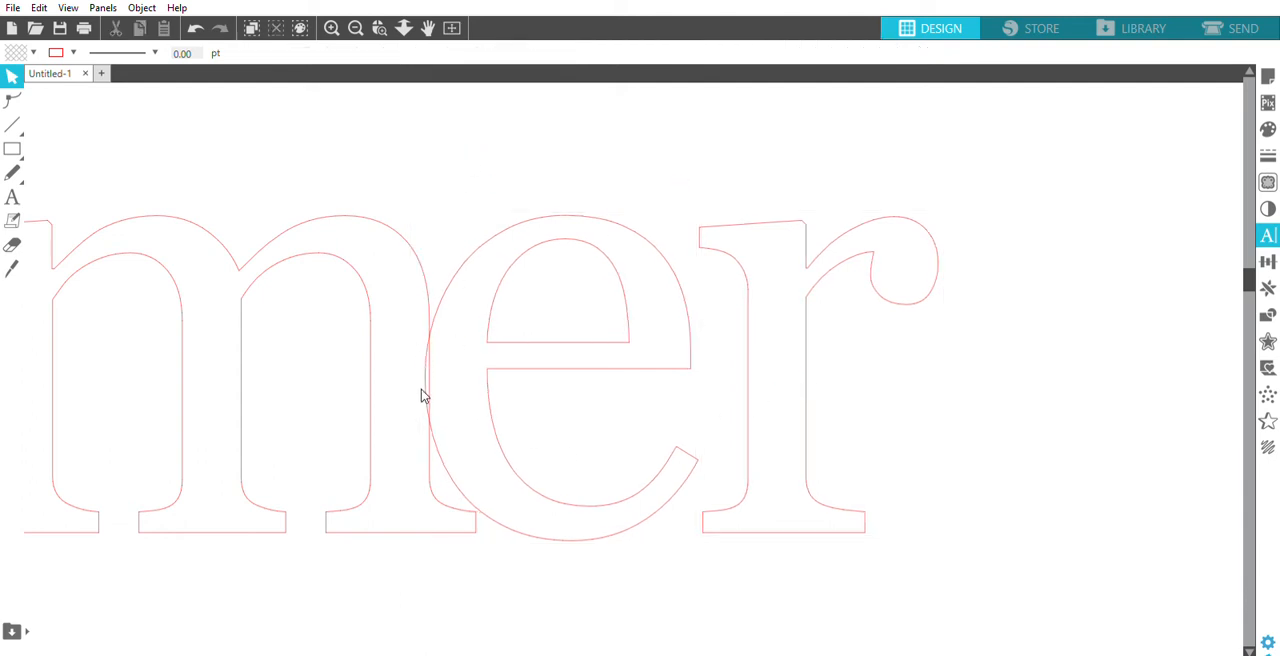
- Nudge the letter r toward the e to X 5.215 in so that its stem and serifs overlap the e
click(806, 237)
key(Left)
key(Left)
key(Left)
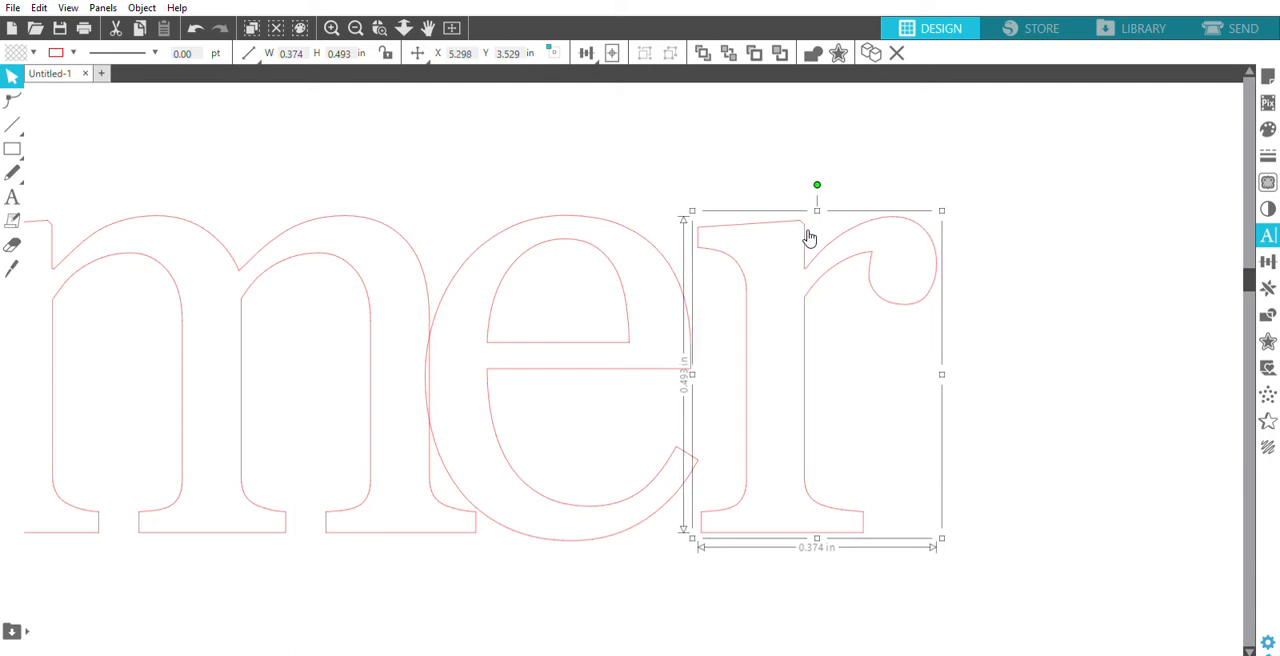
key(Left)
key(Left)
key(Left)
key(Left)
key(Left)
key(Left)
key(Left)
key(Left)
key(Left)
key(Left)
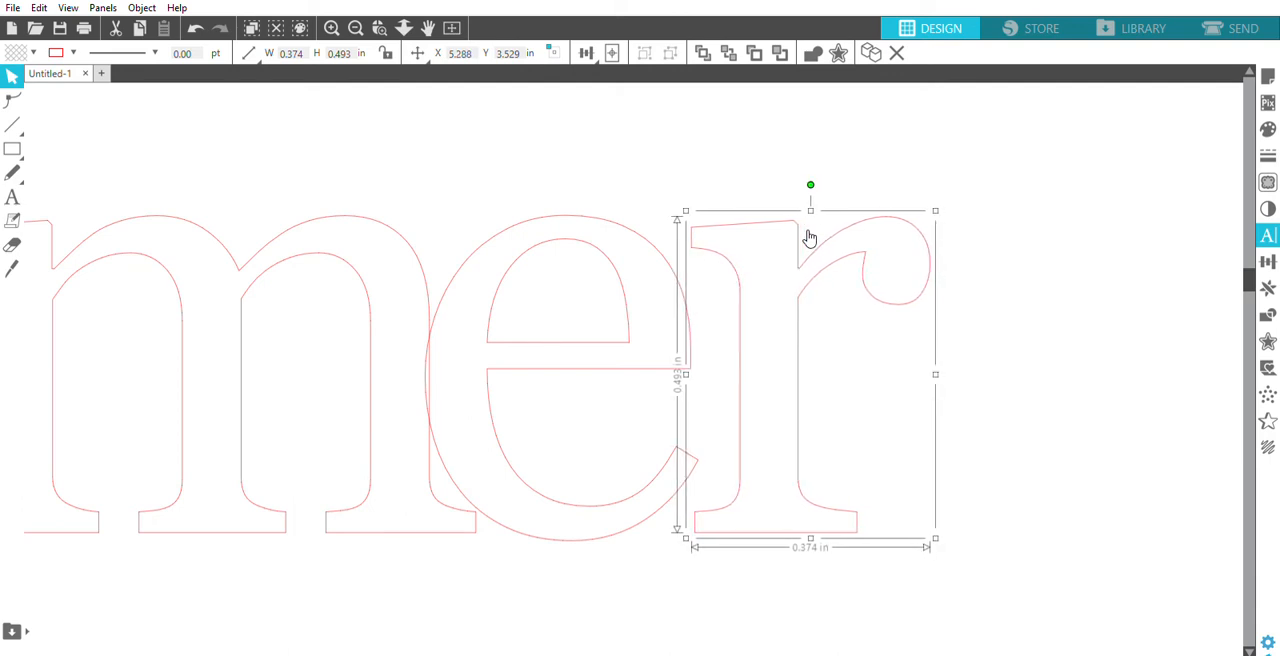
key(Left)
key(Left)
key(Left)
key(Left)
key(Left)
key(Left)
key(Left)
key(Left)
key(Left)
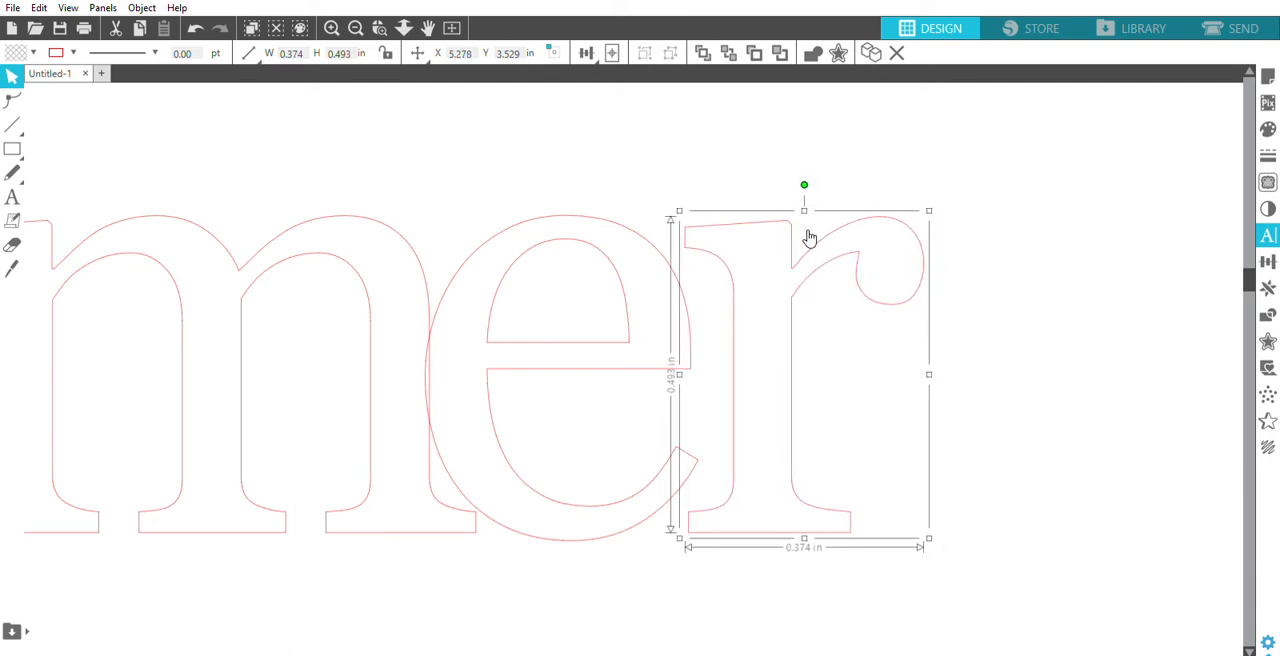
key(Left)
key(Left)
key(Left)
key(Left)
key(Left)
key(Left)
key(Left)
key(Left)
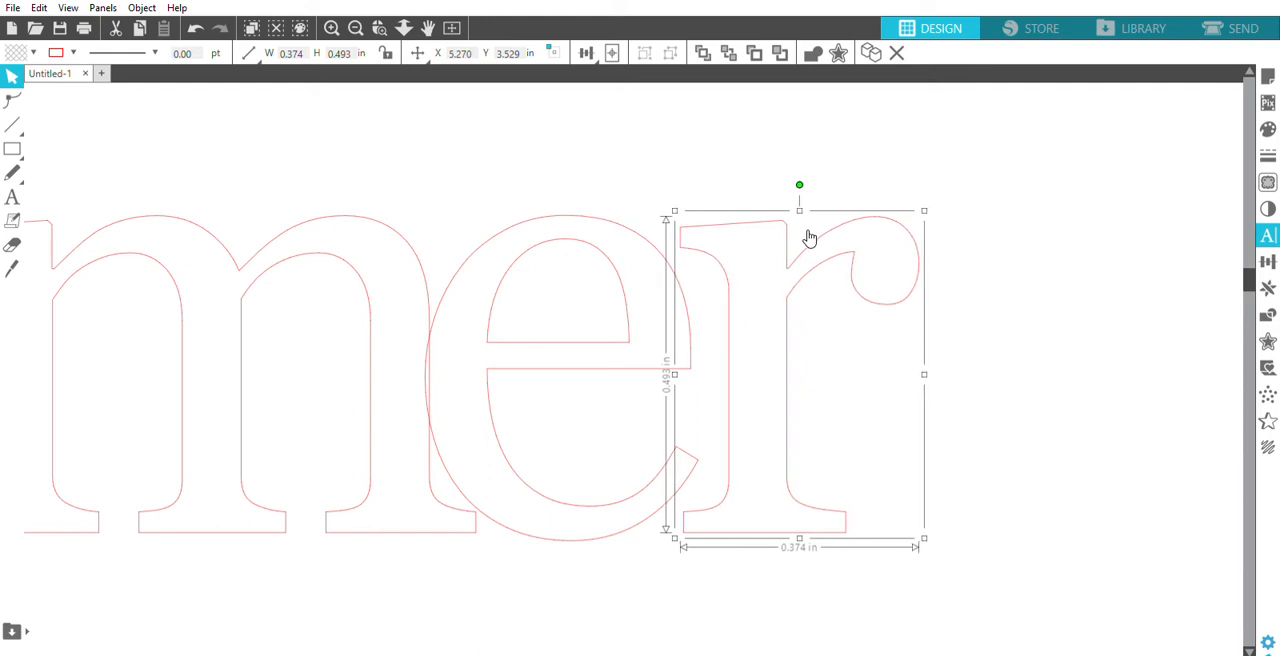
key(Left)
key(Left)
key(Left)
key(Left)
key(Left)
key(Left)
key(Left)
key(Left)
key(Left)
key(Left)
key(Left)
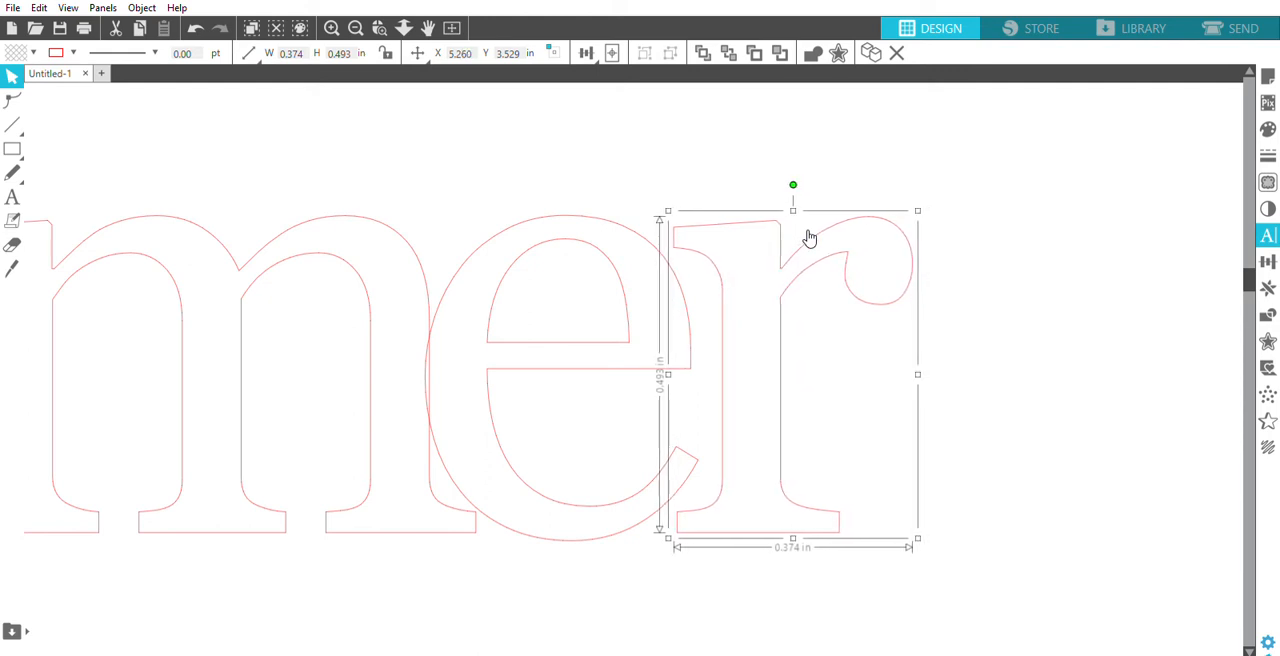
key(Left)
key(Left)
key(Left)
key(Left)
key(Left)
key(Left)
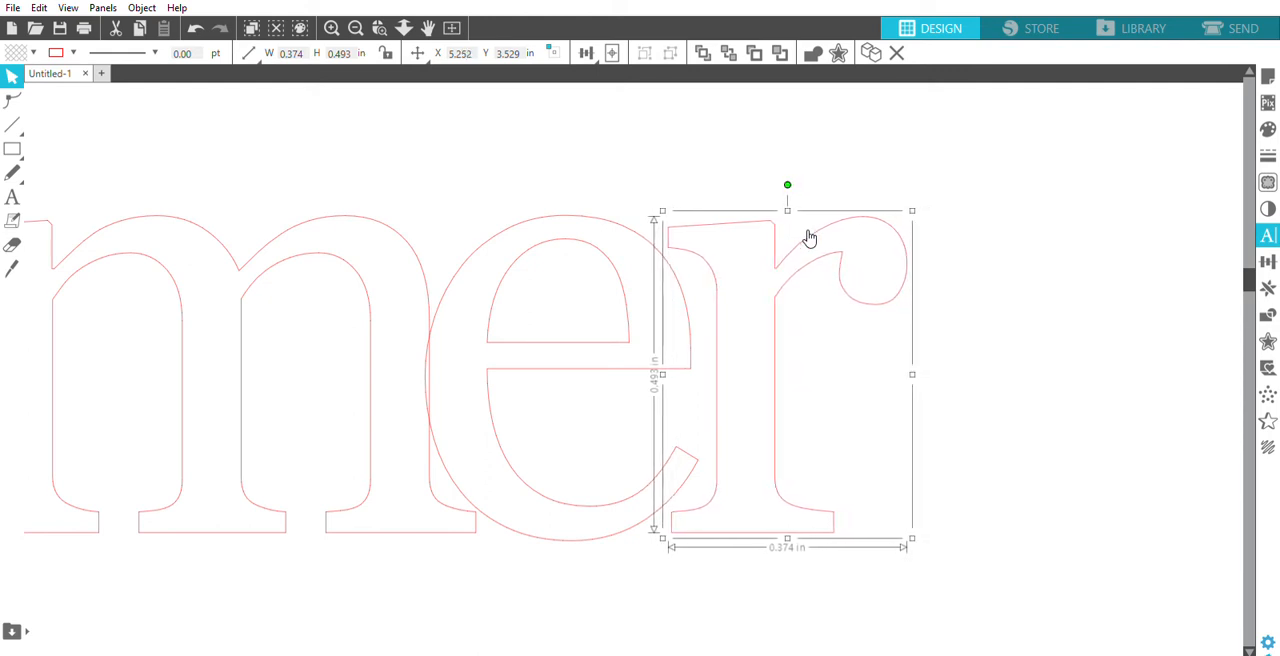
key(Left)
key(Left)
key(Left)
key(Left)
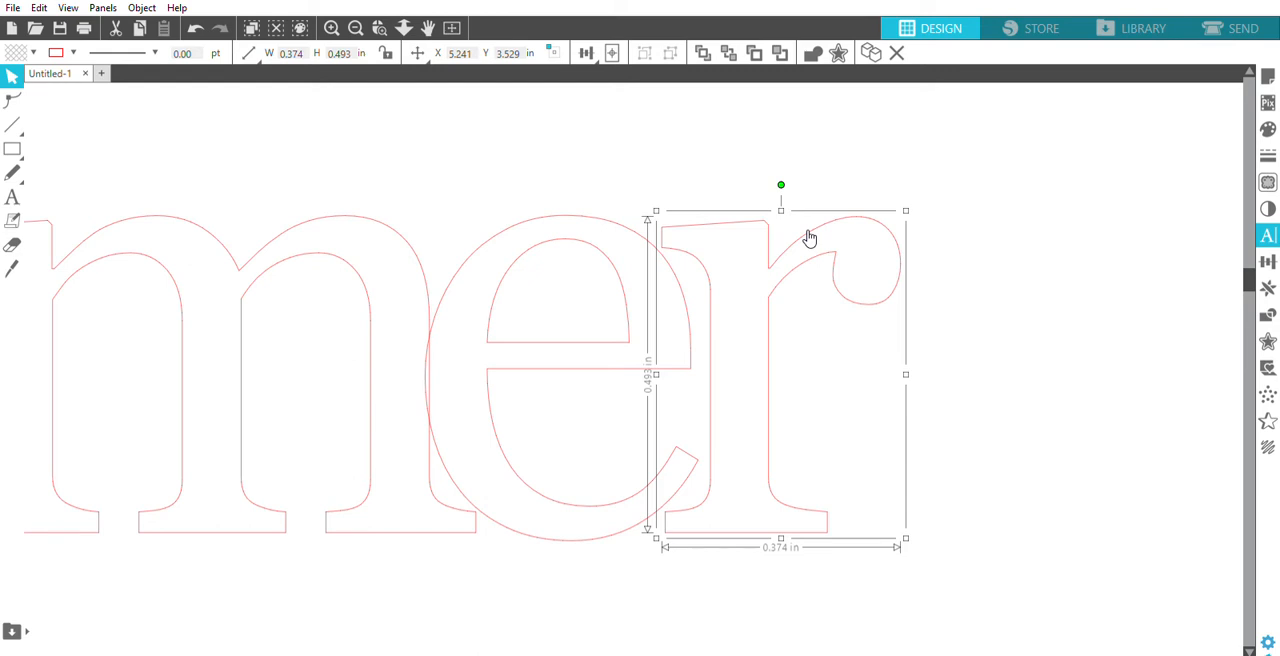
key(Left)
key(Left)
key(Left)
key(Left)
key(Left)
key(Left)
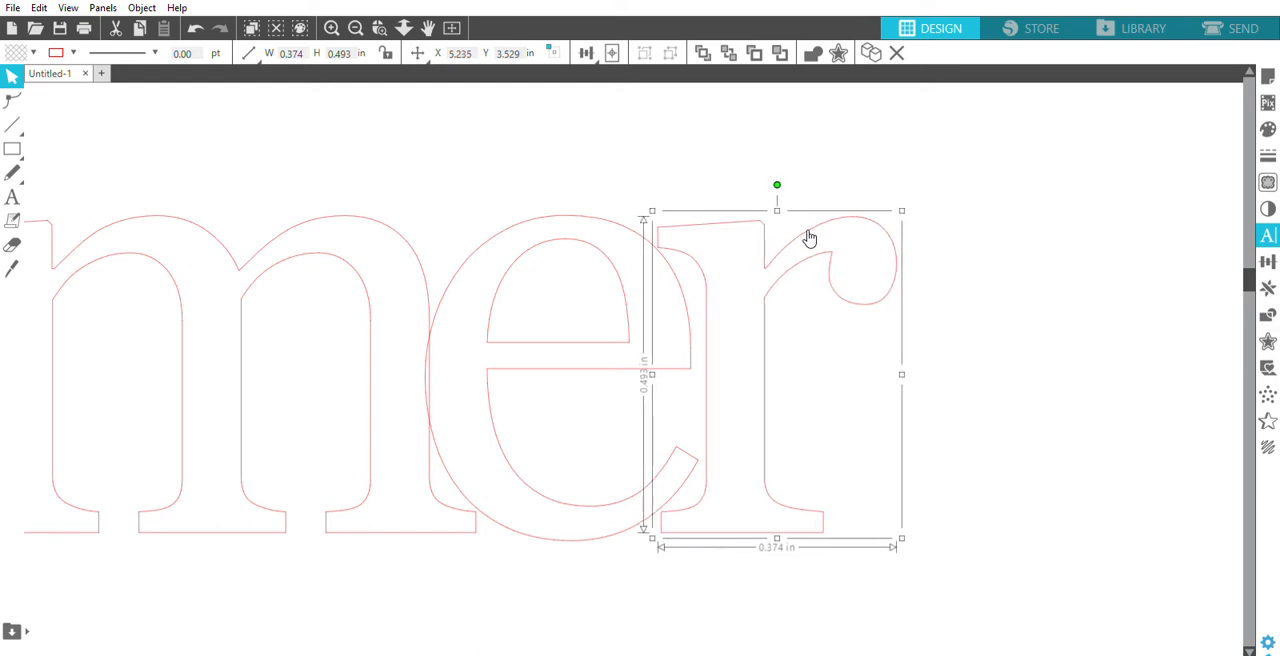
key(Left)
key(Left)
key(Left)
key(Left)
key(Left)
key(Left)
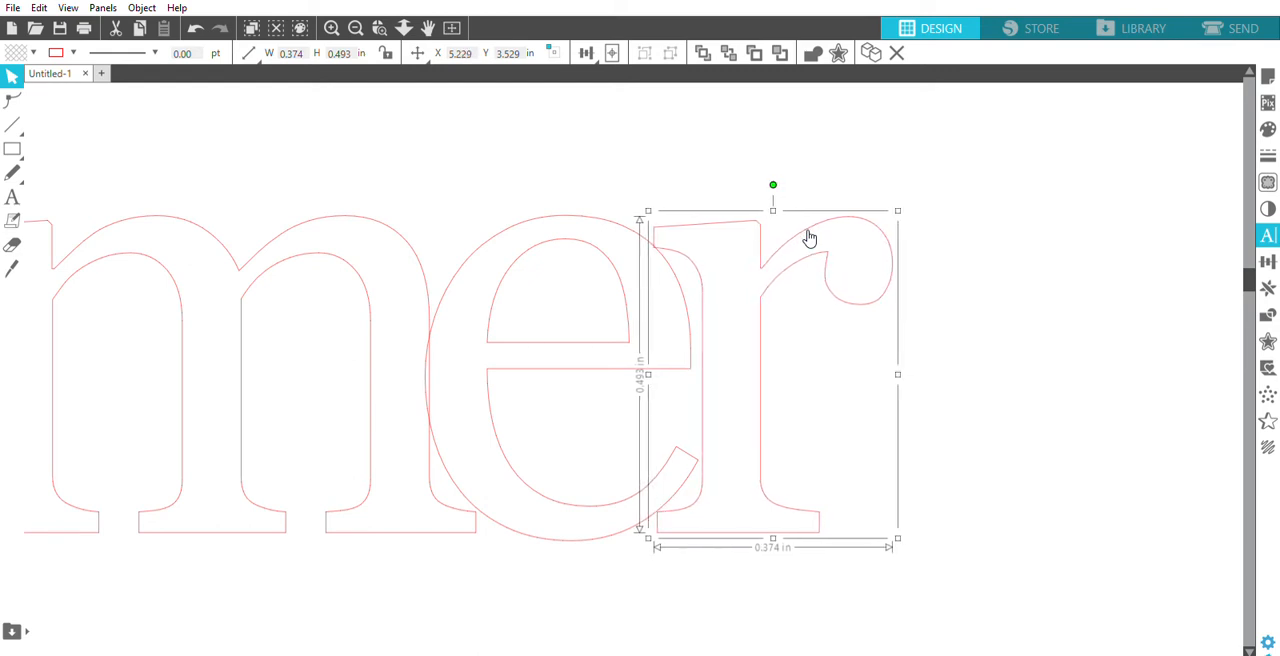
key(Left)
key(Left)
key(Left)
key(Left)
key(Left)
key(Left)
key(Left)
key(Left)
key(Left)
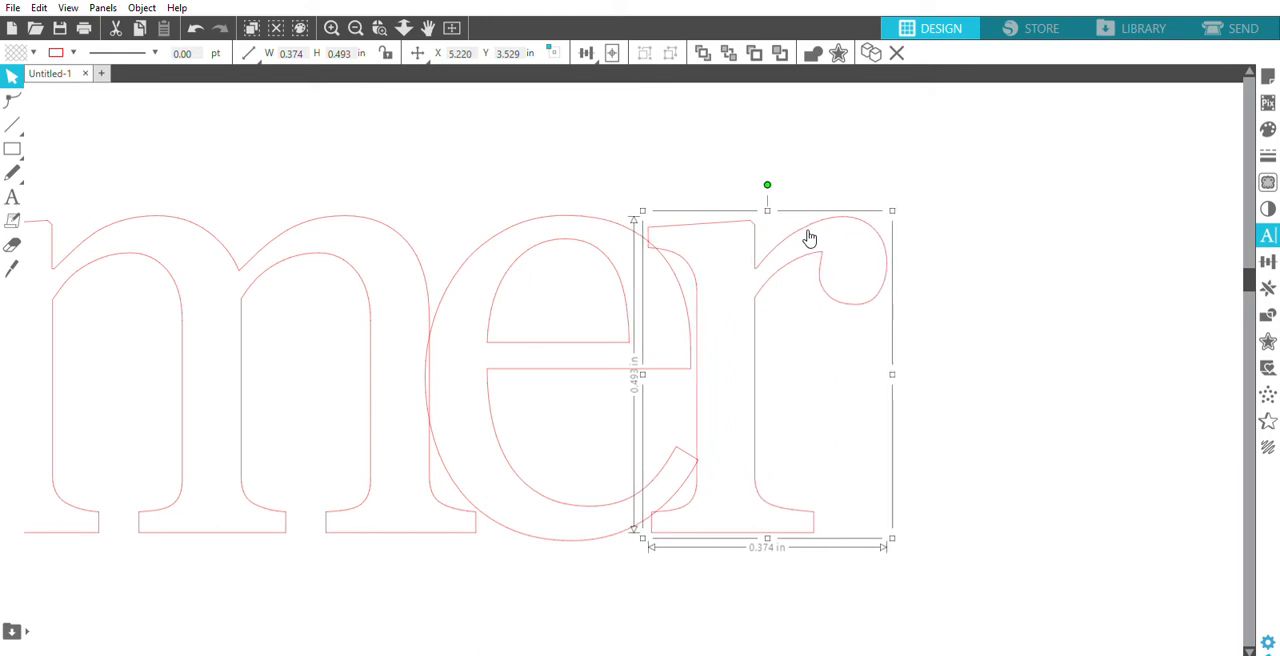
key(Left)
key(Left)
key(Left)
key(Left)
key(Left)
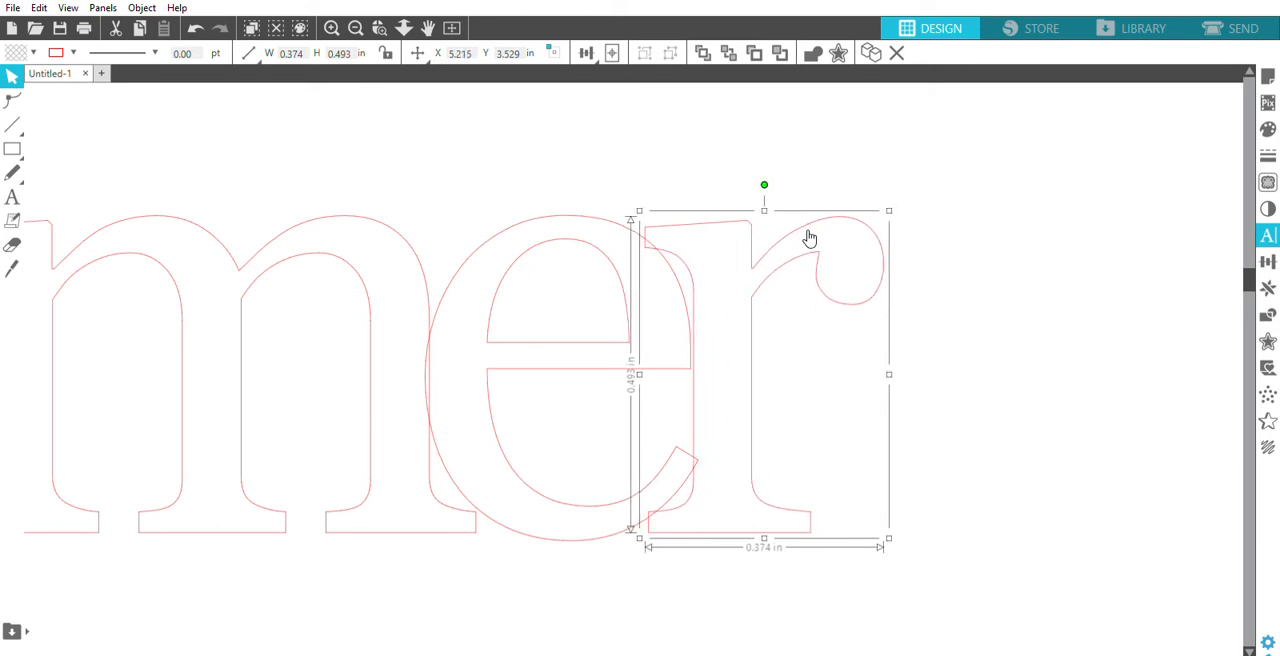
click(648, 138)
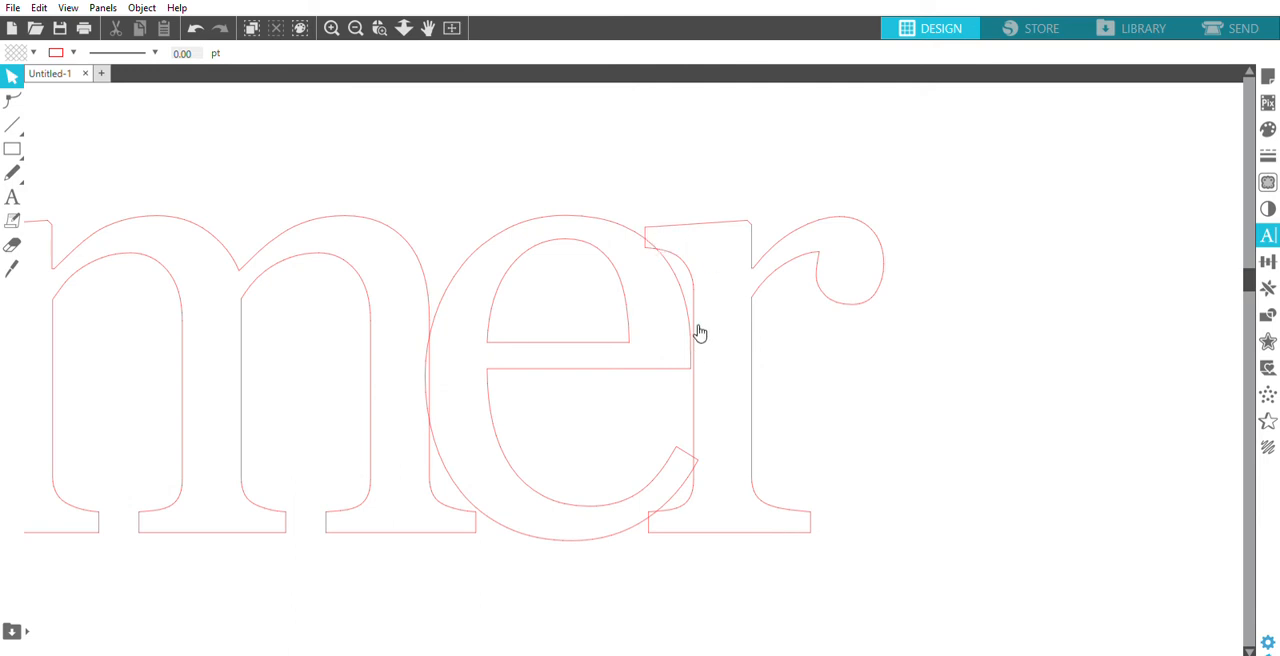
- Nudge the letter r away from the e to X 5.219 in, leaving a smaller overlap between the two letters
click(732, 219)
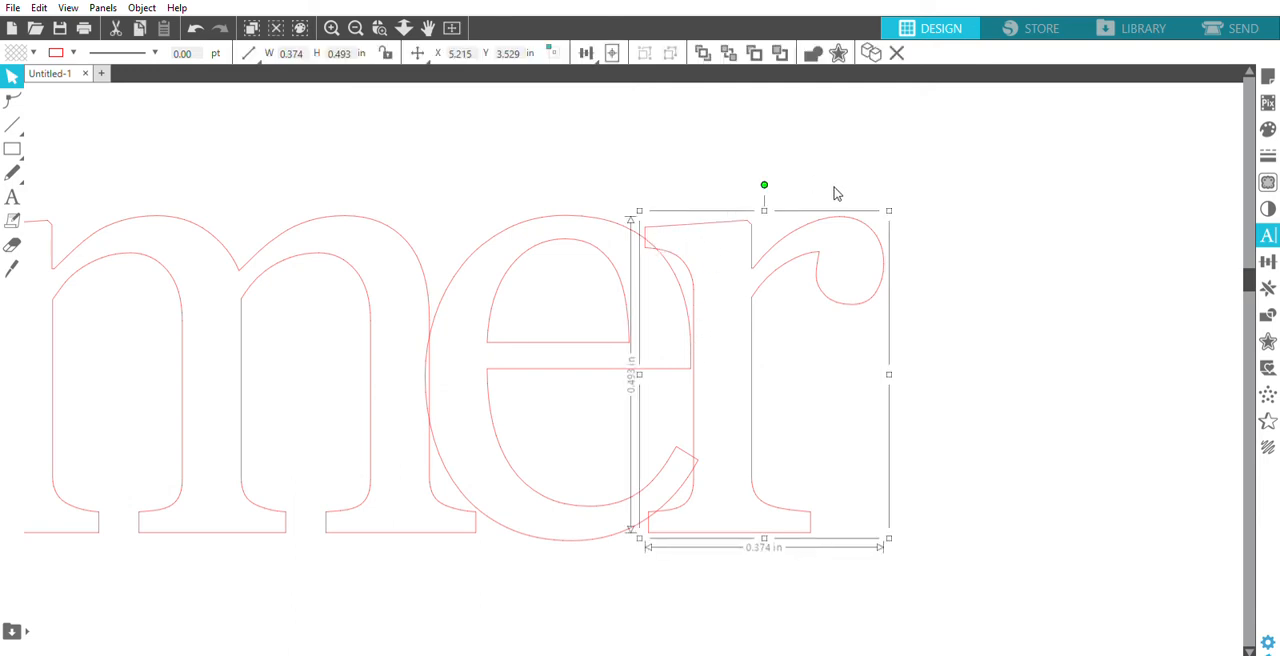
key(Right)
key(Right)
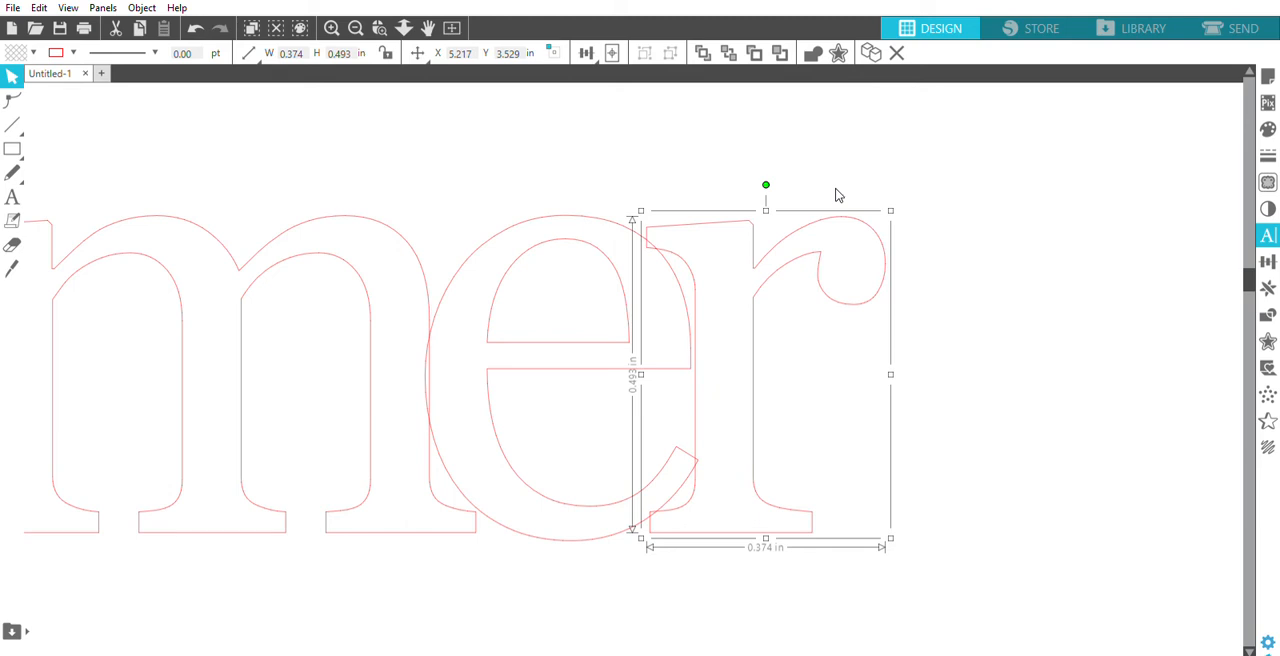
key(Right)
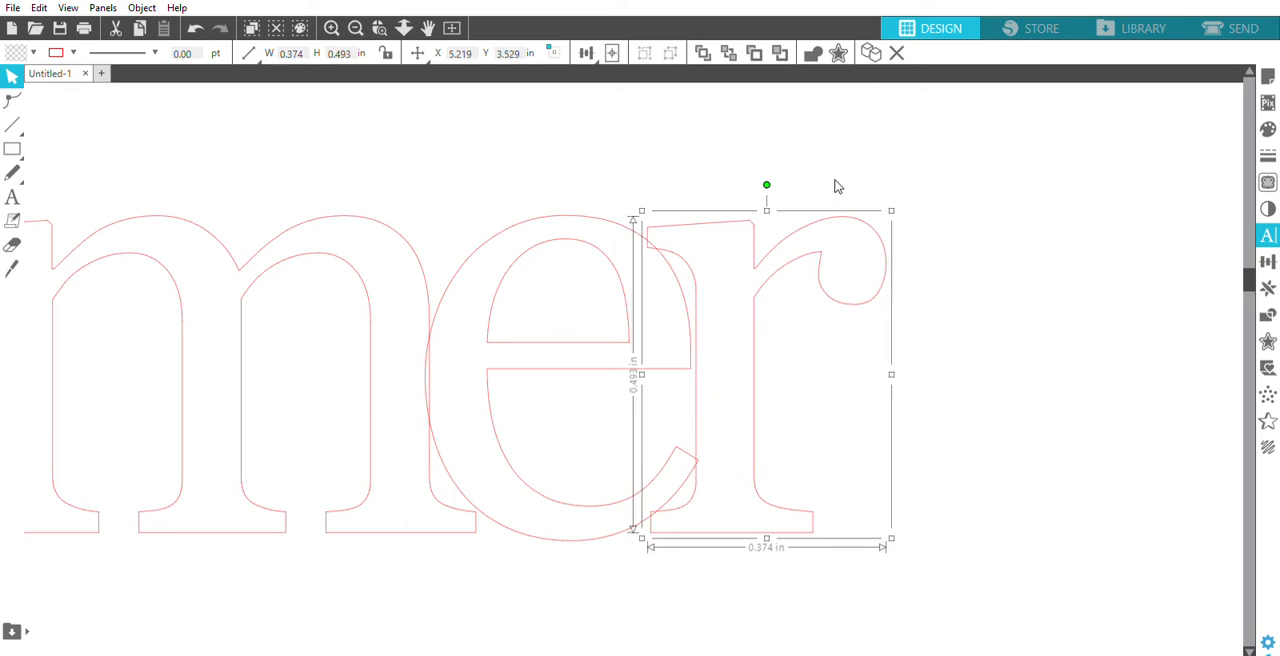
click(697, 130)
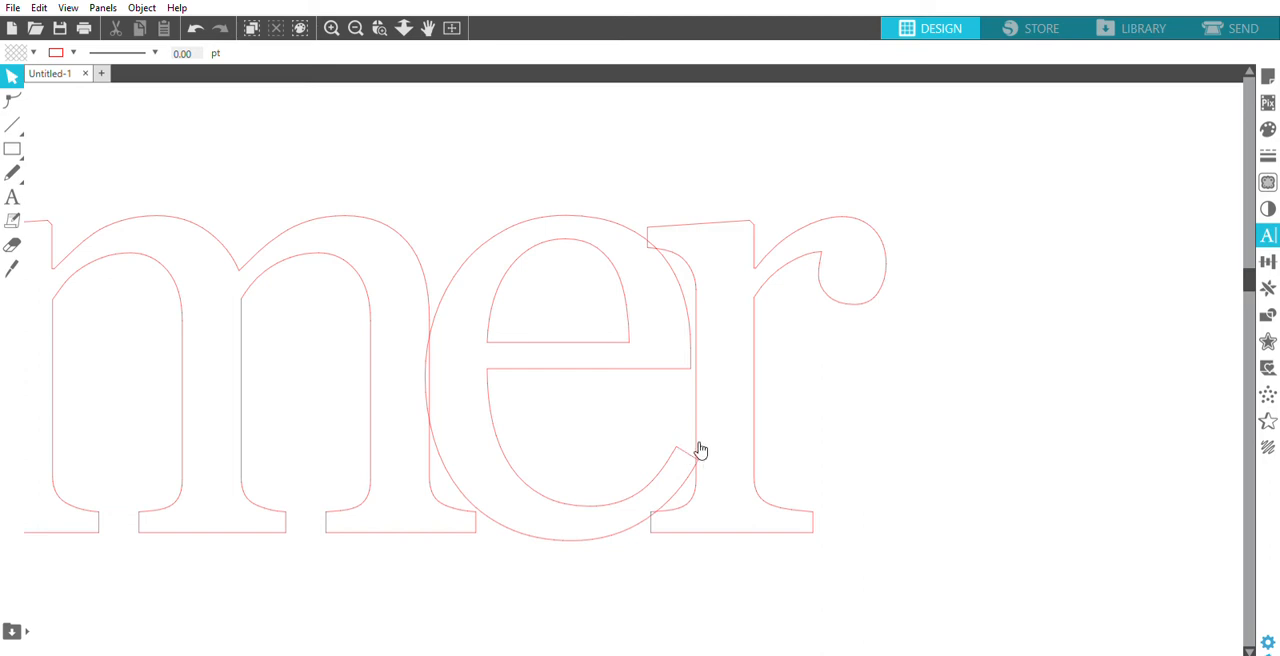
- Examine where the e and r overlap, at the lower serif and at the r's upper serif
click(379, 28)
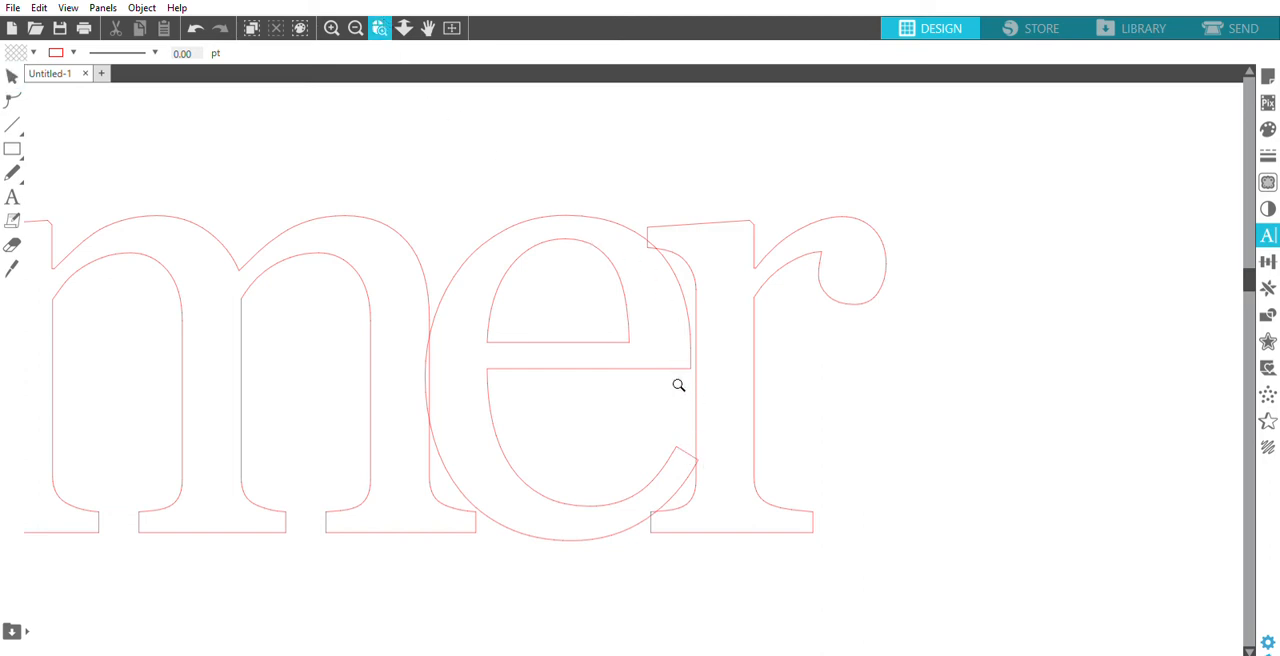
click(738, 498)
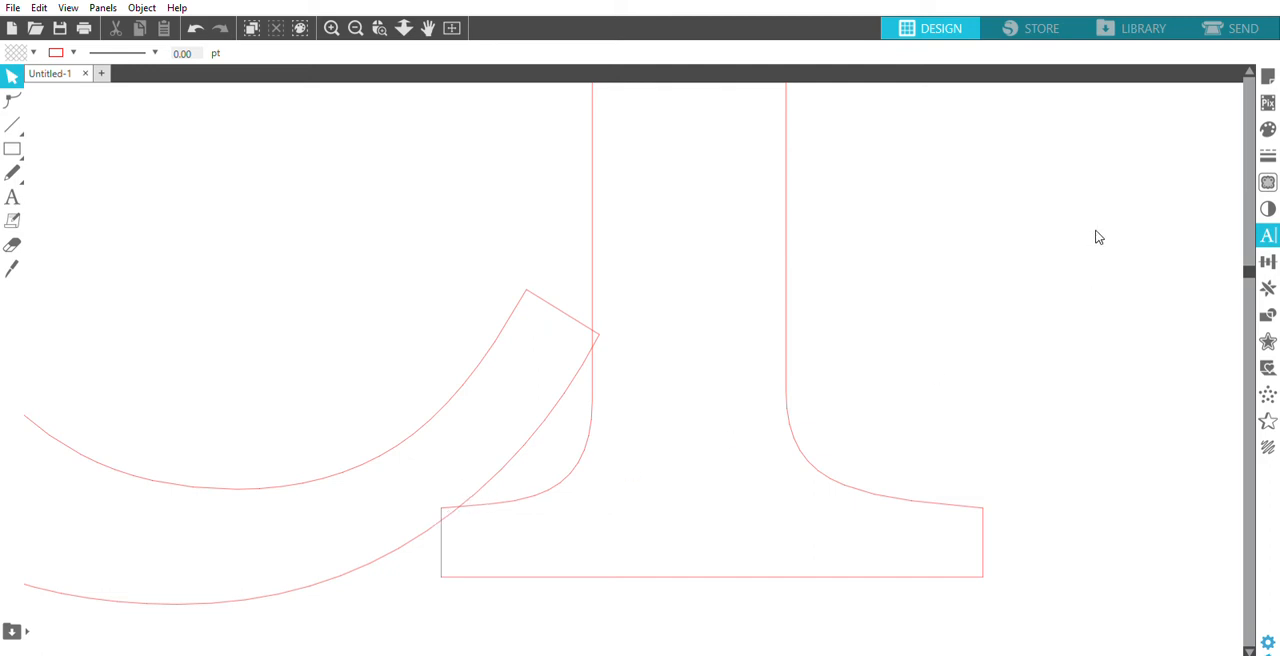
mouse_move(1249, 261)
mouse_down()
mouse_move(1246, 237)
mouse_move(1247, 251)
mouse_up()
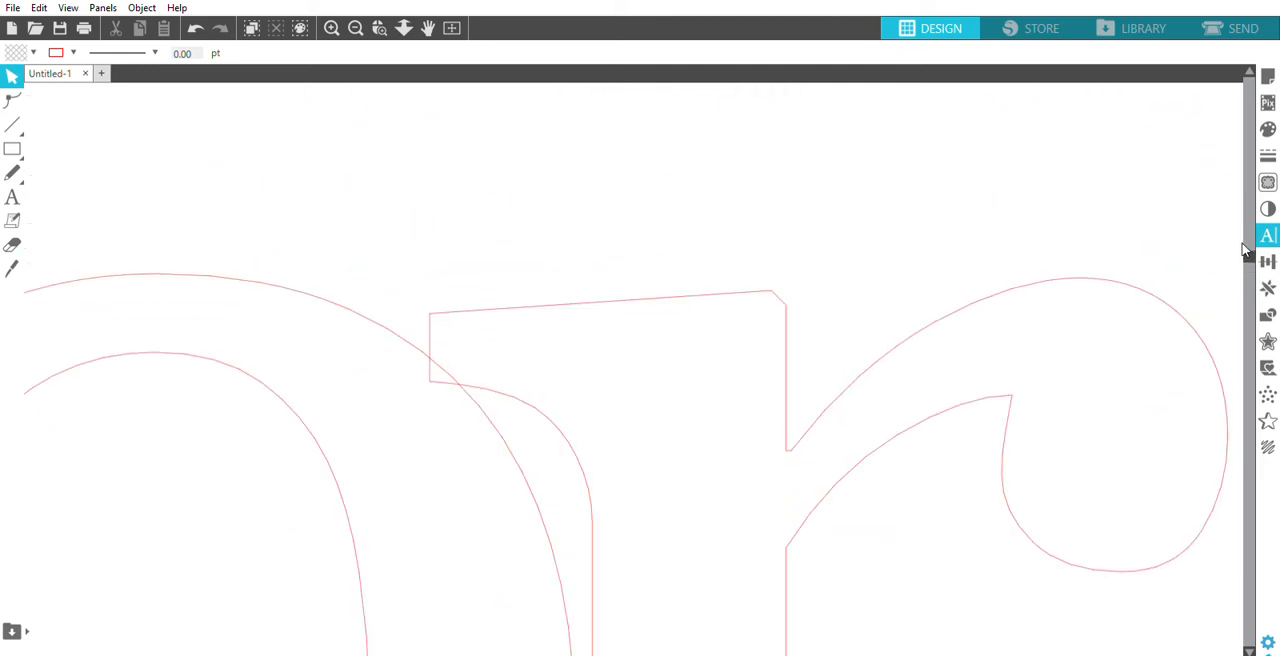
click(355, 23)
click(357, 22)
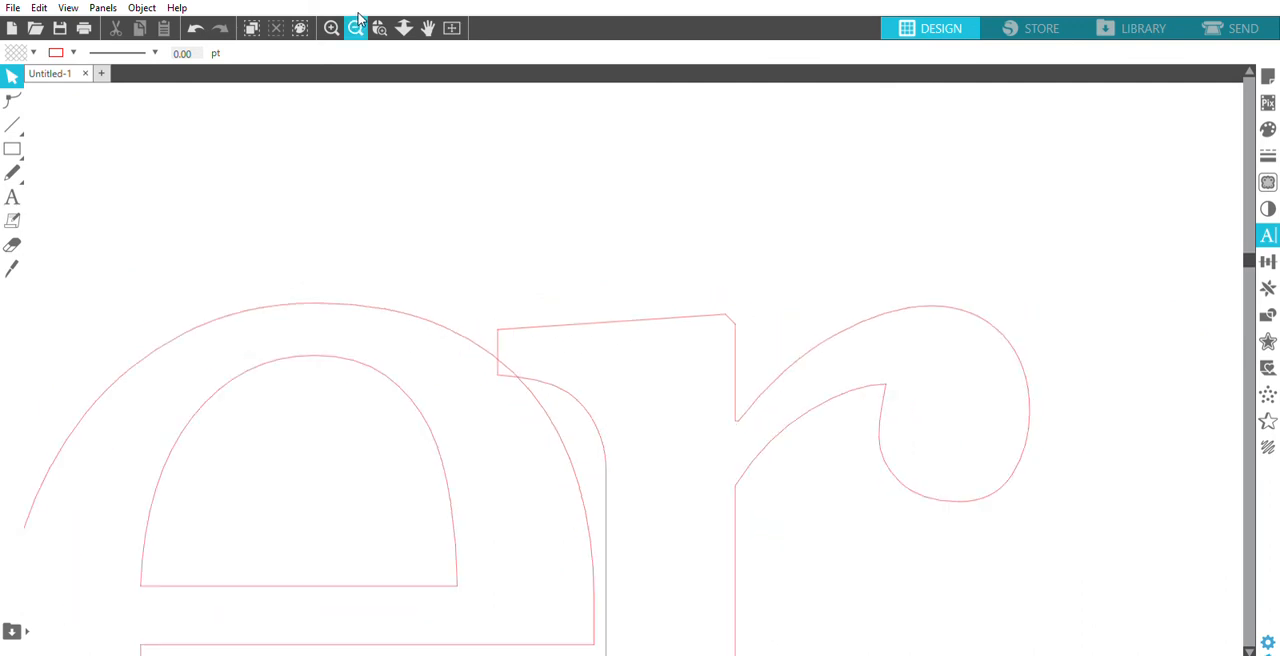
click(357, 20)
click(357, 20)
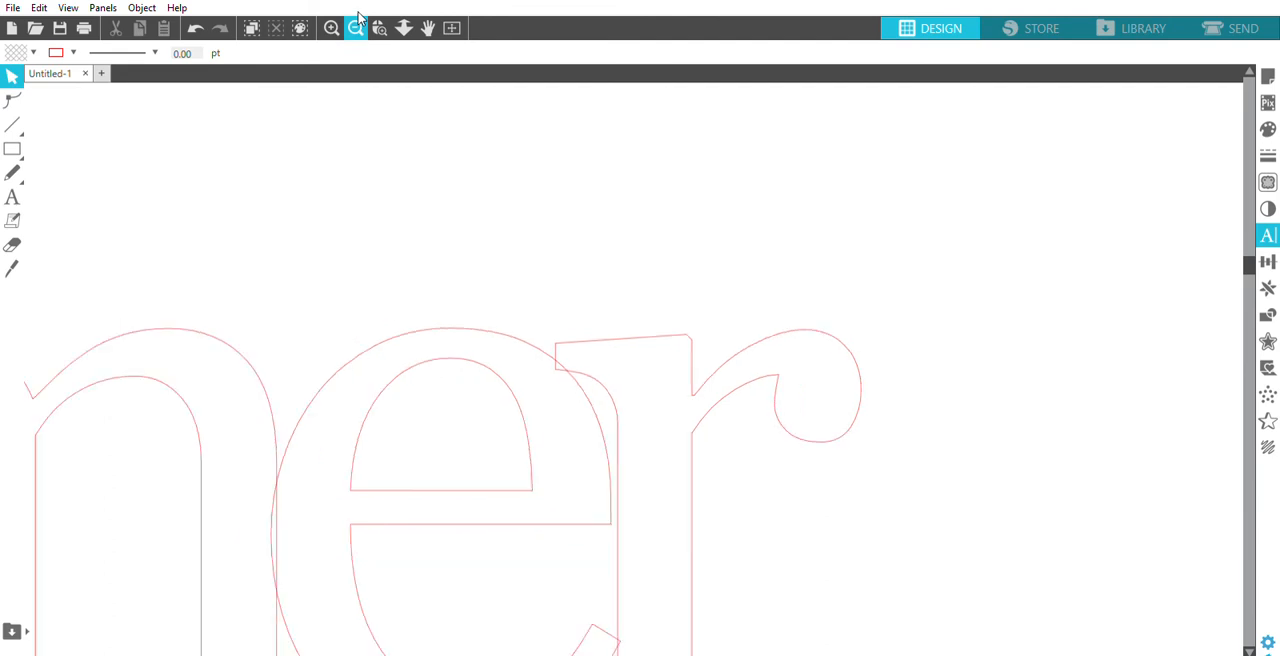
click(357, 20)
click(357, 20)
click(357, 20)
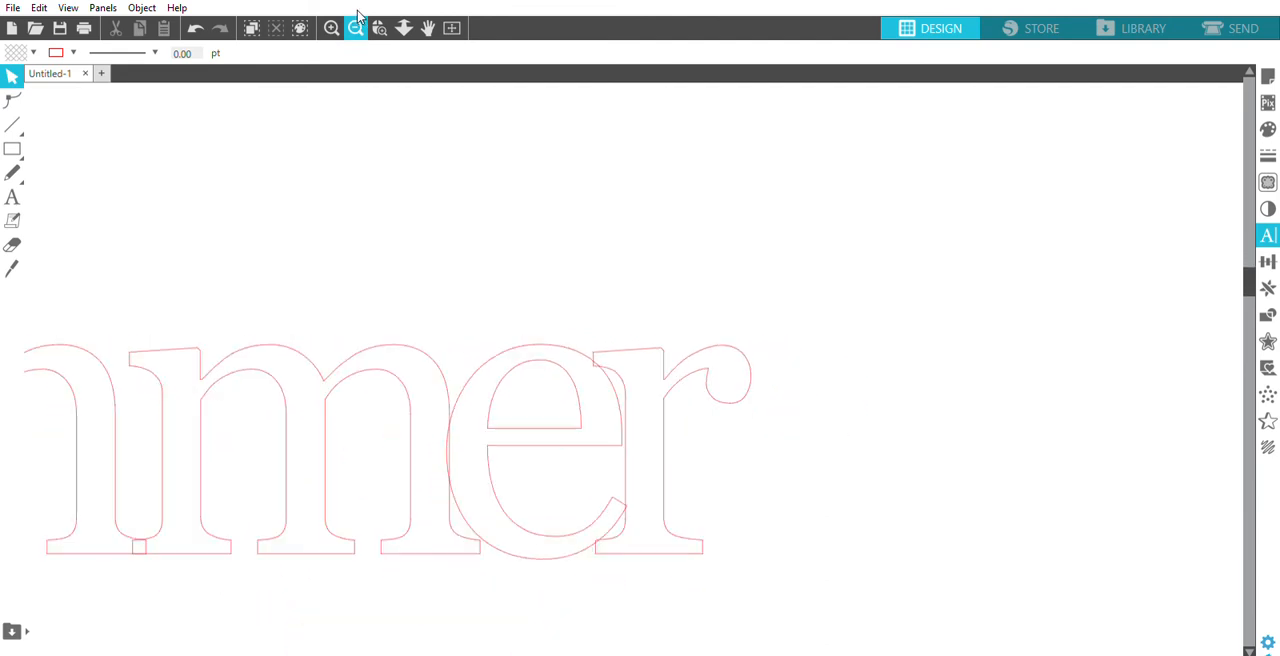
- Weld all six letters of "summer" into a single shape
click(357, 20)
drag(563, 654, 528, 645)
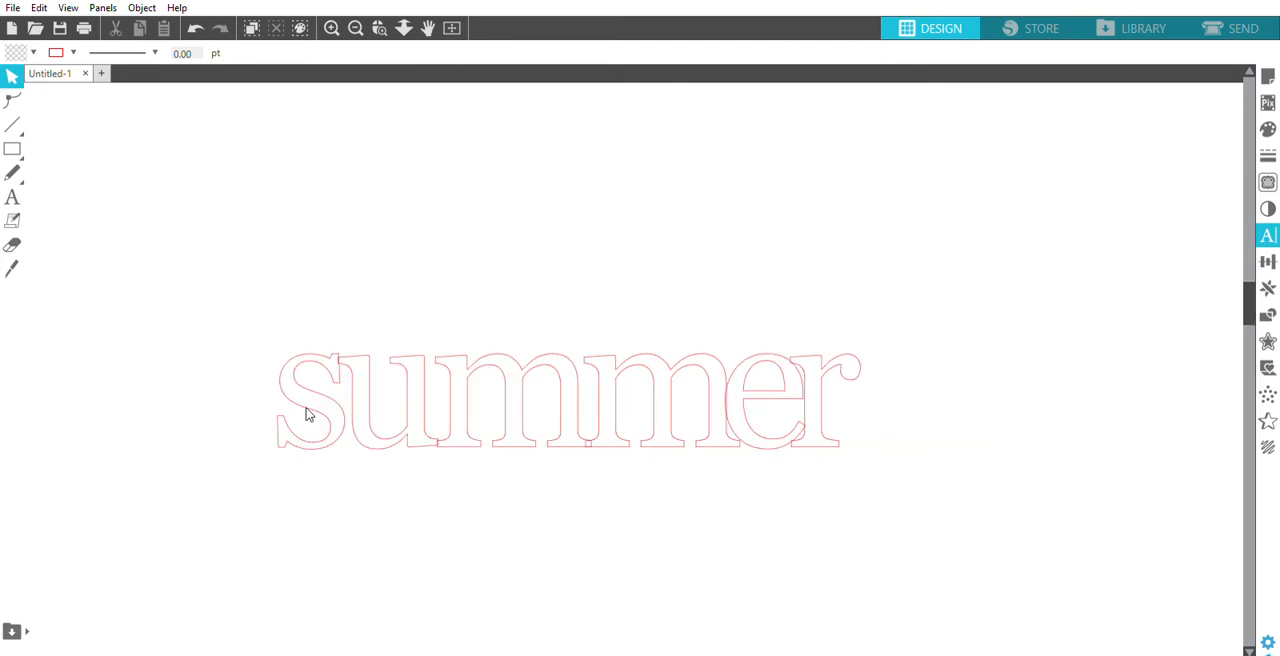
drag(225, 297, 862, 450)
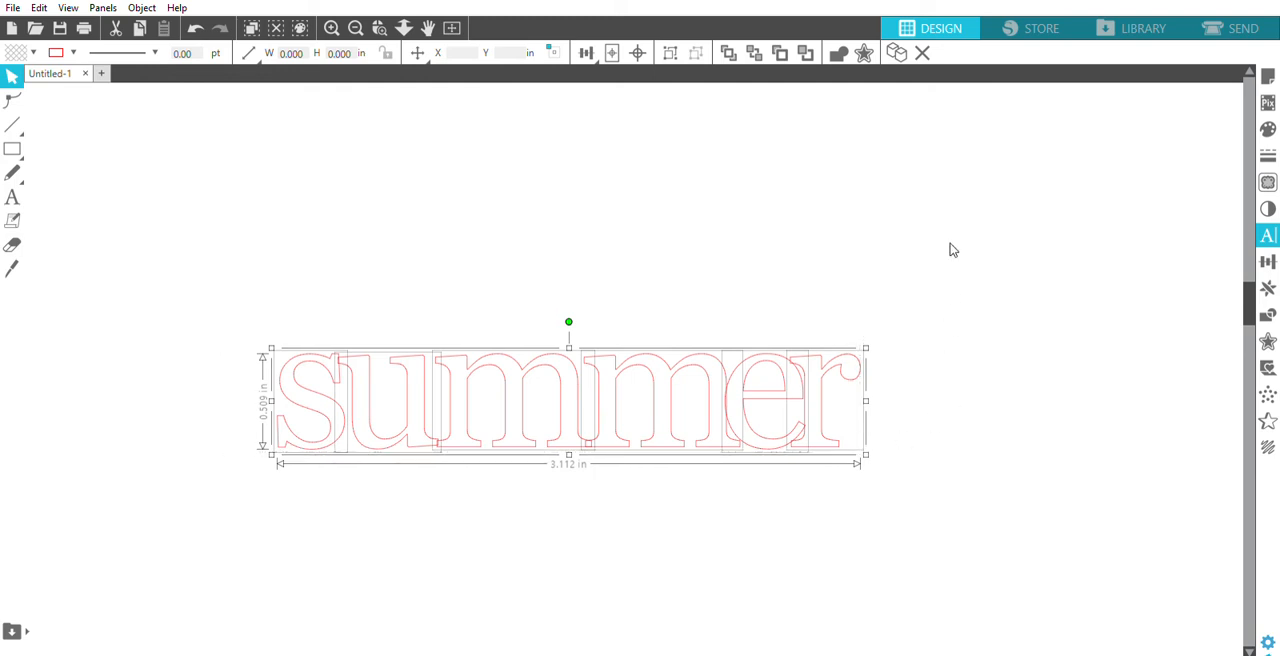
click(840, 48)
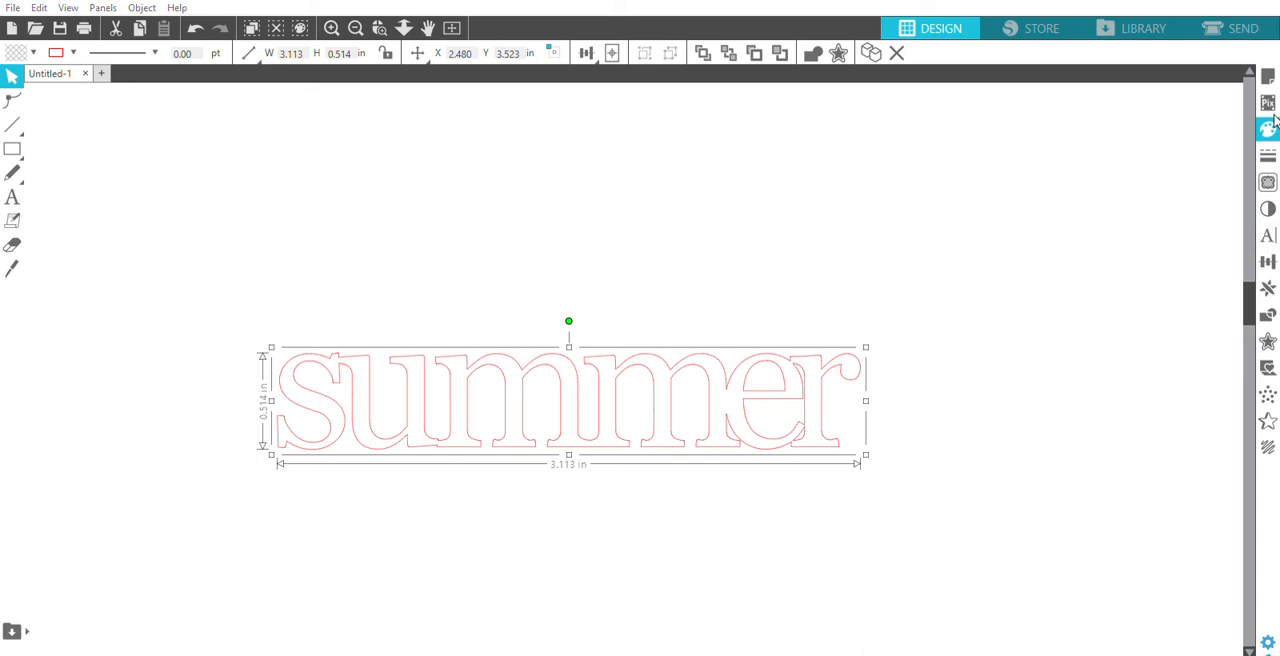
- Fill the welded word "summer" with yellow and make its outline transparent
click(1090, 234)
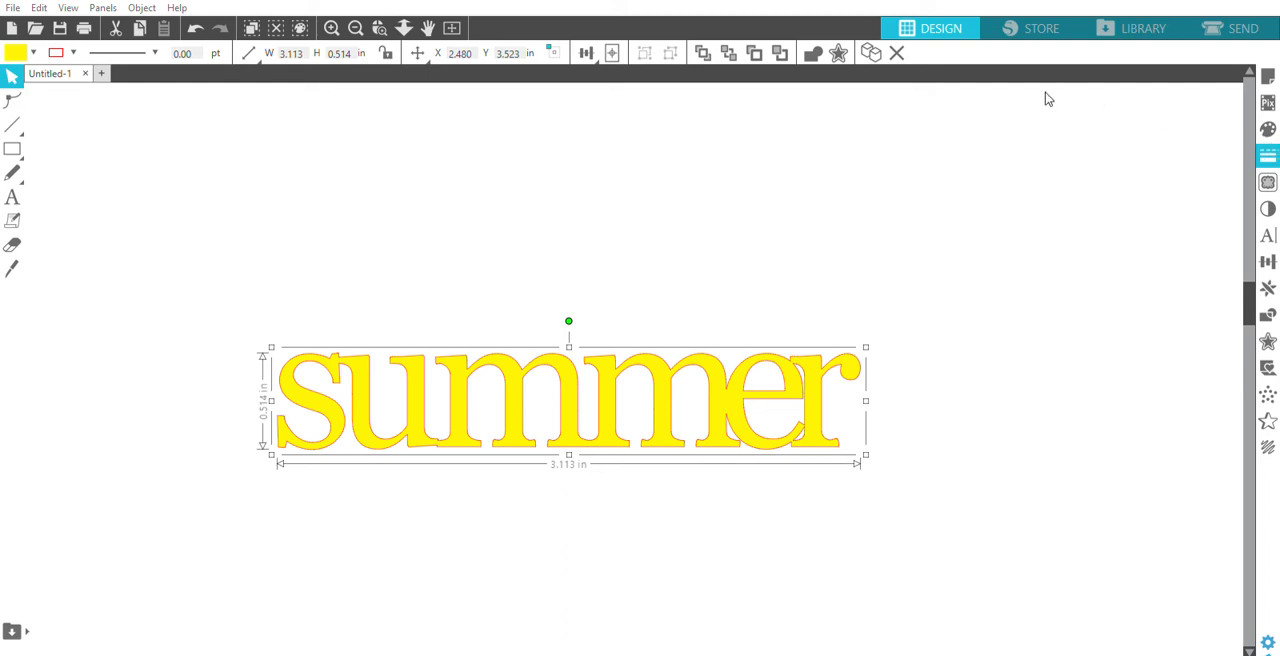
key(p)
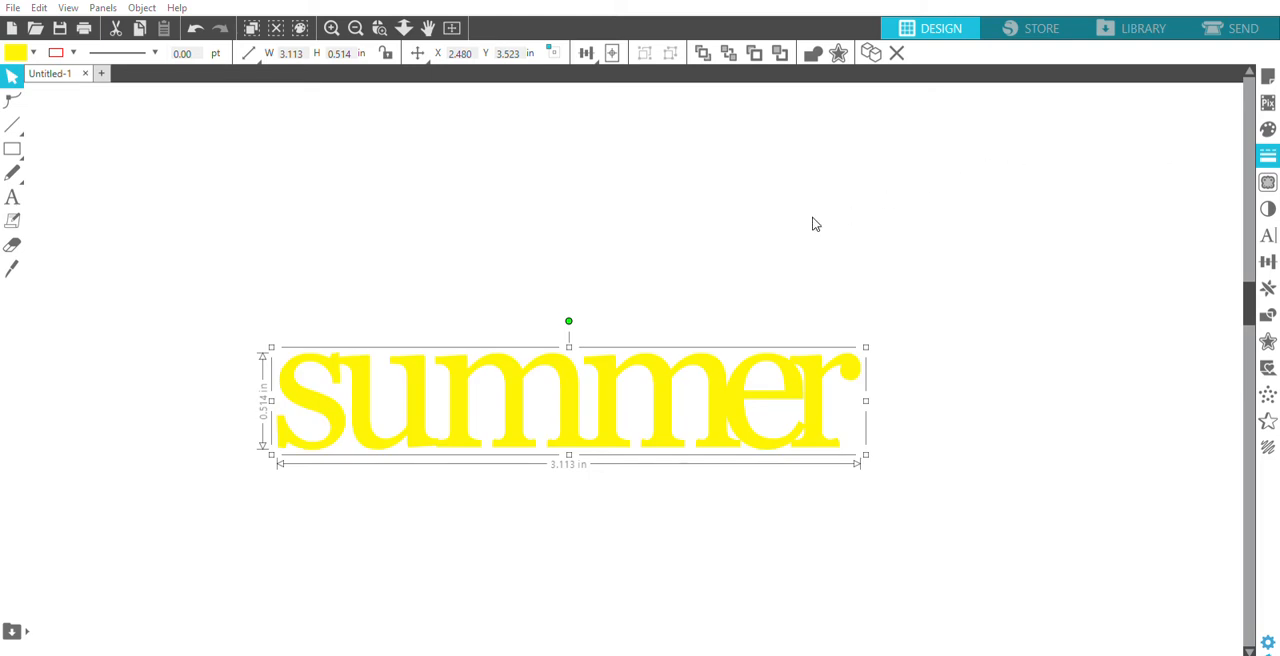
- Add a separate text object with the letter "i" above the start of the word "summer"
click(356, 28)
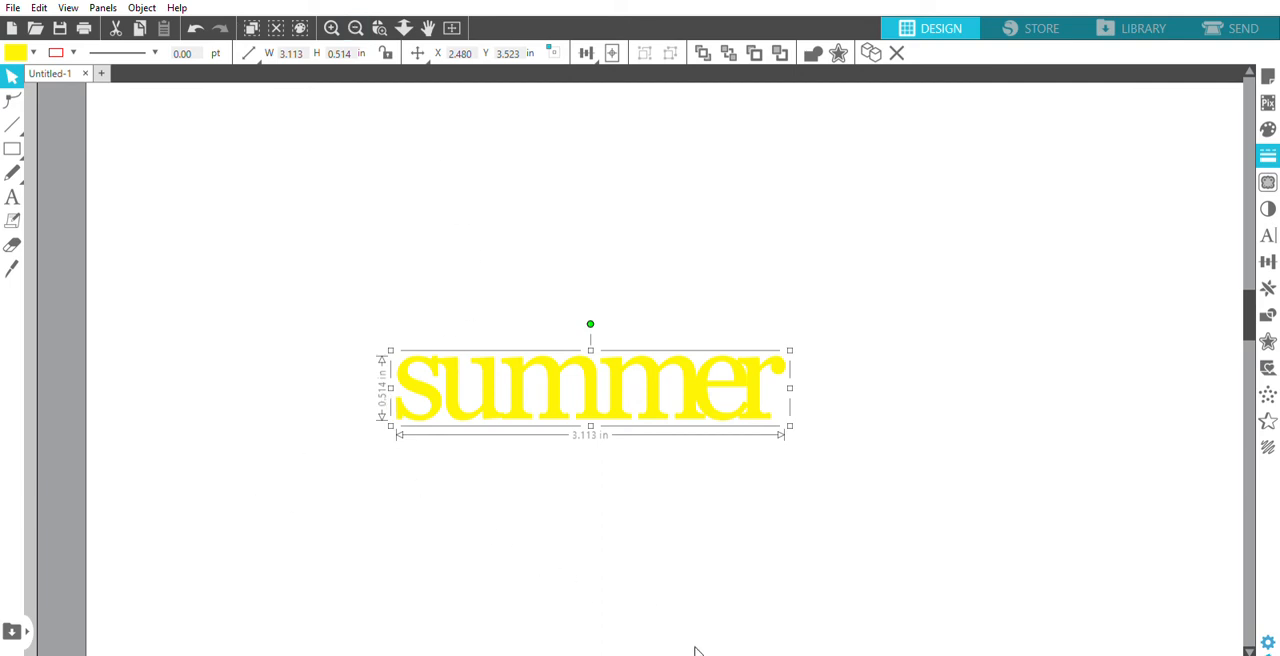
drag(630, 650, 594, 650)
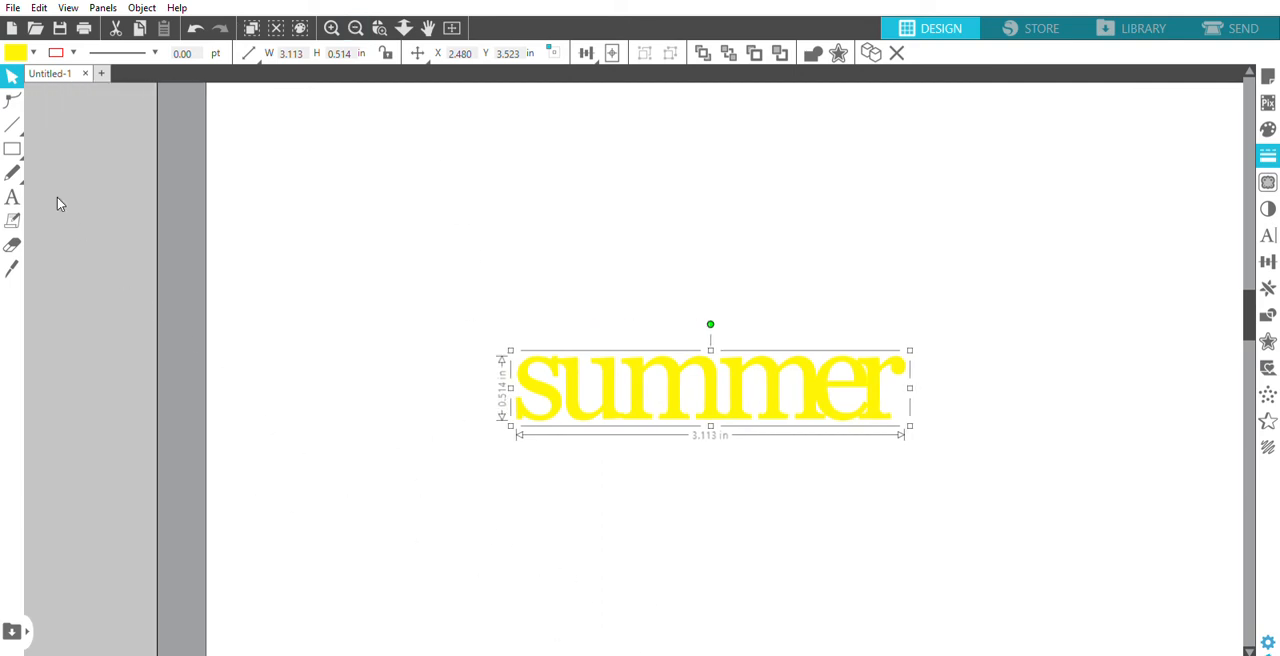
click(14, 196)
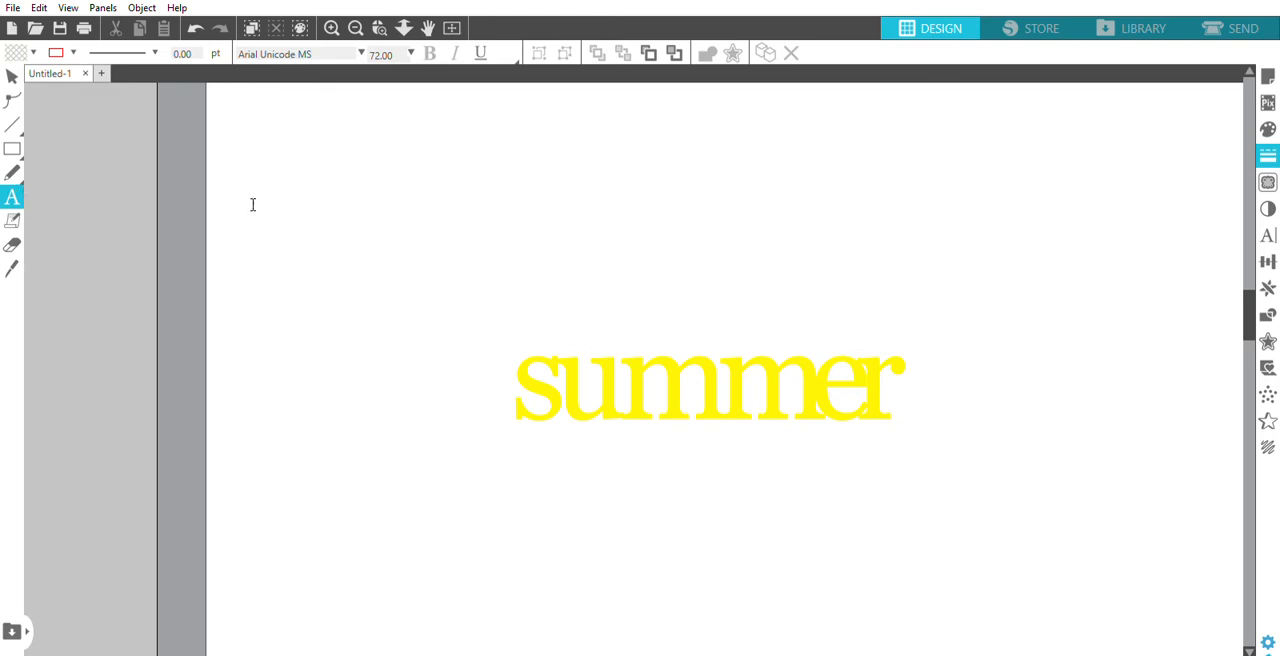
click(519, 280)
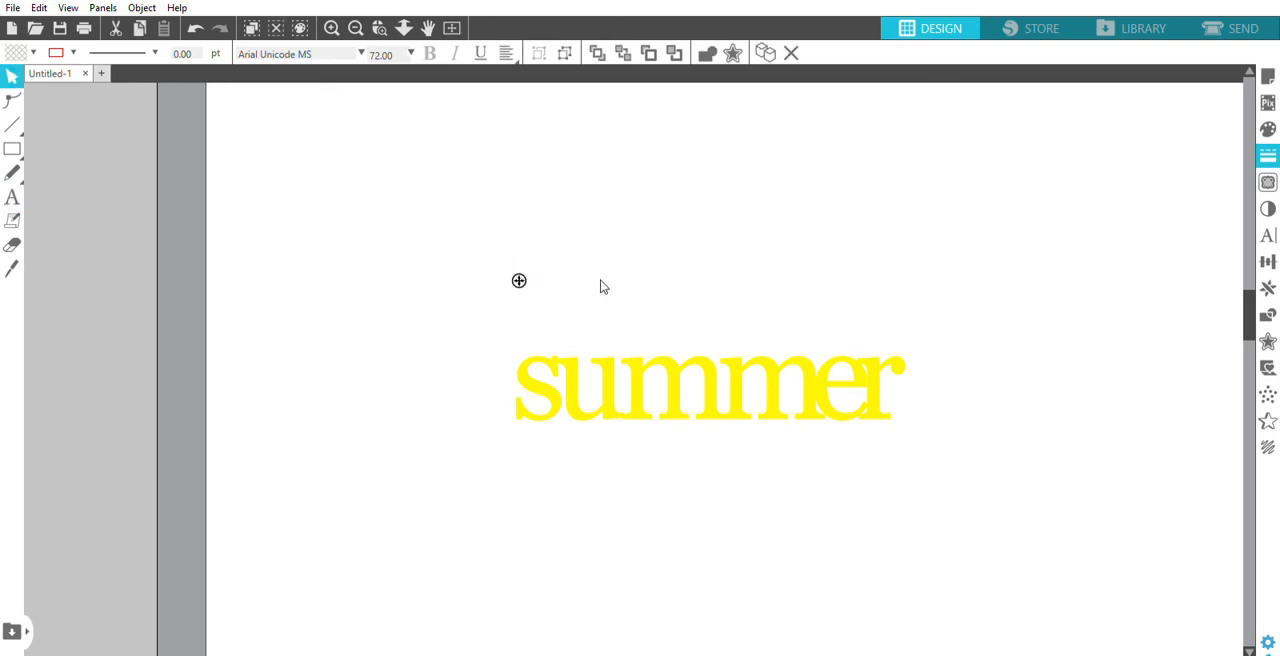
text(i)
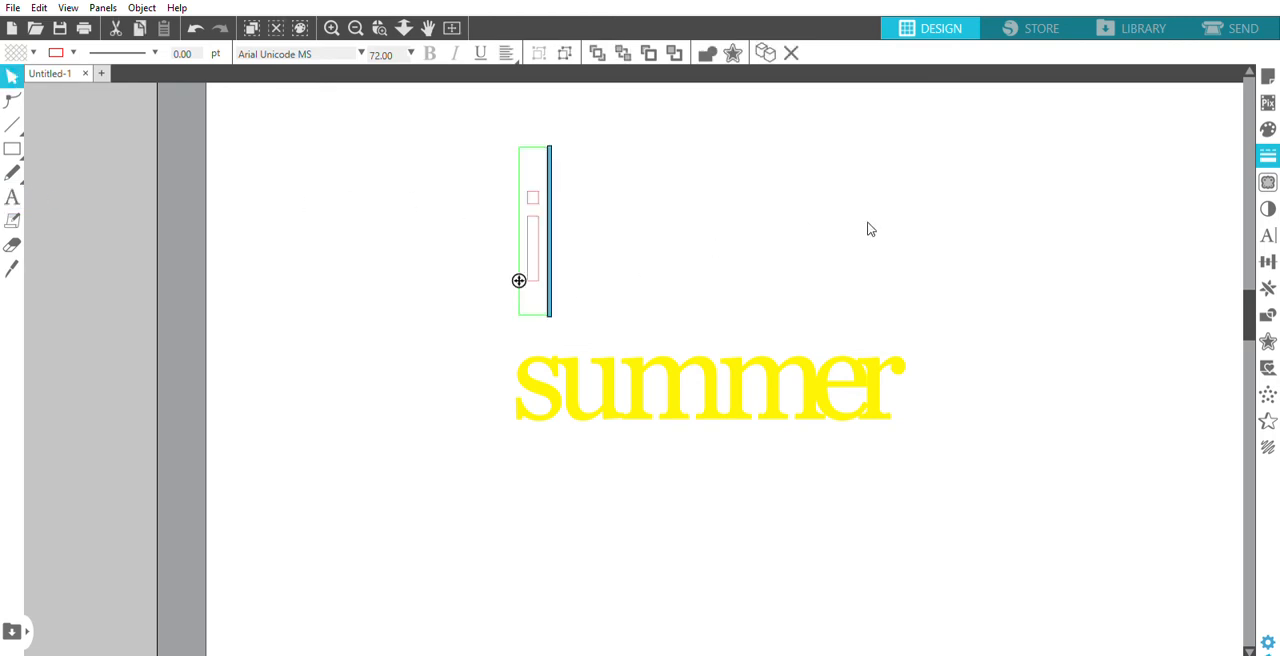
click(766, 209)
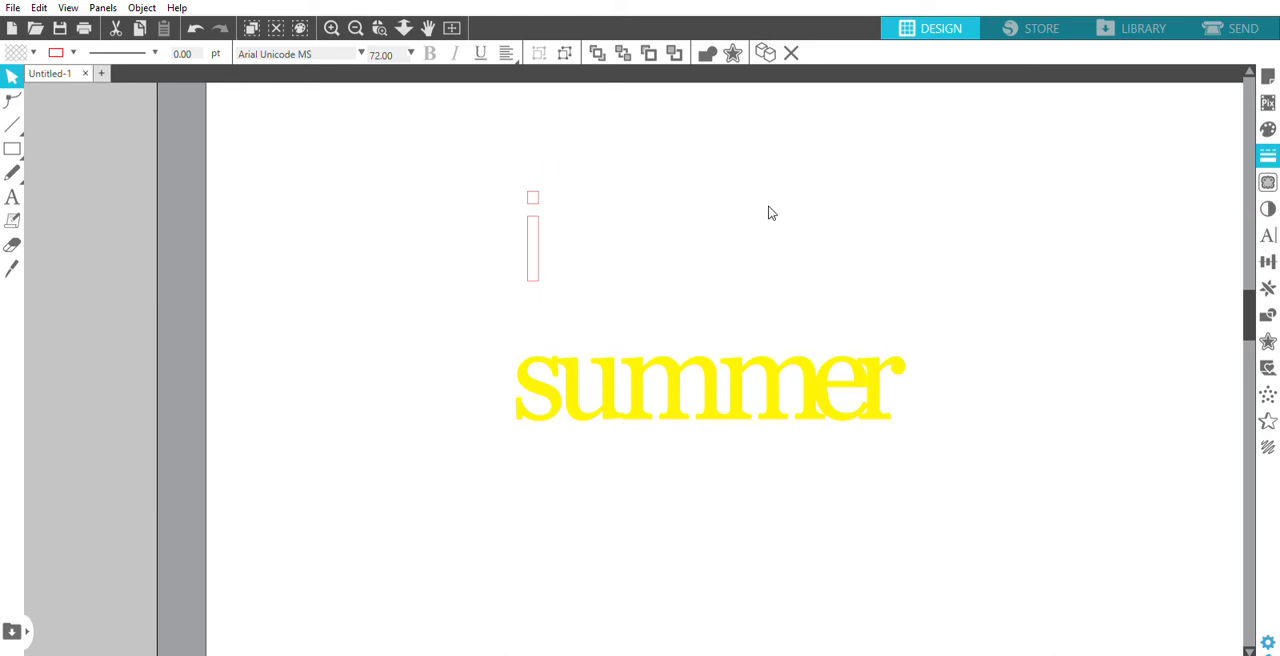
- Change the font of the letter "i" to Georgia and place it just above the s and u of "summer"
click(545, 264)
click(1269, 229)
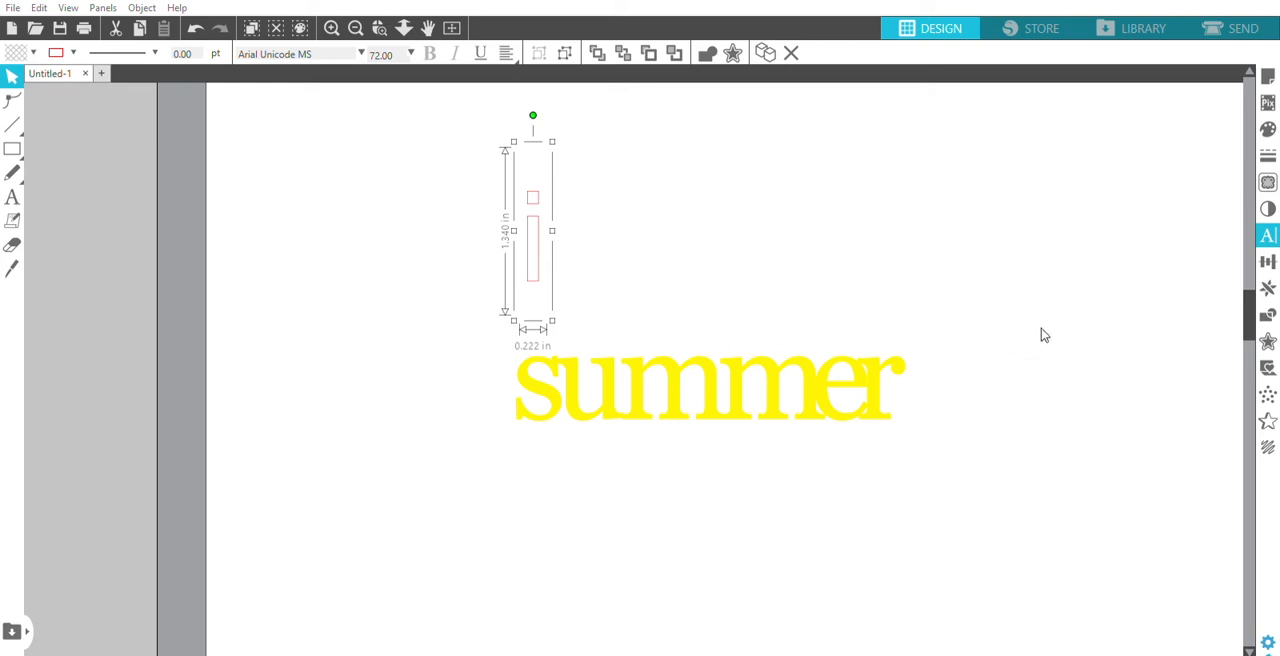
click(675, 250)
drag(549, 257, 569, 321)
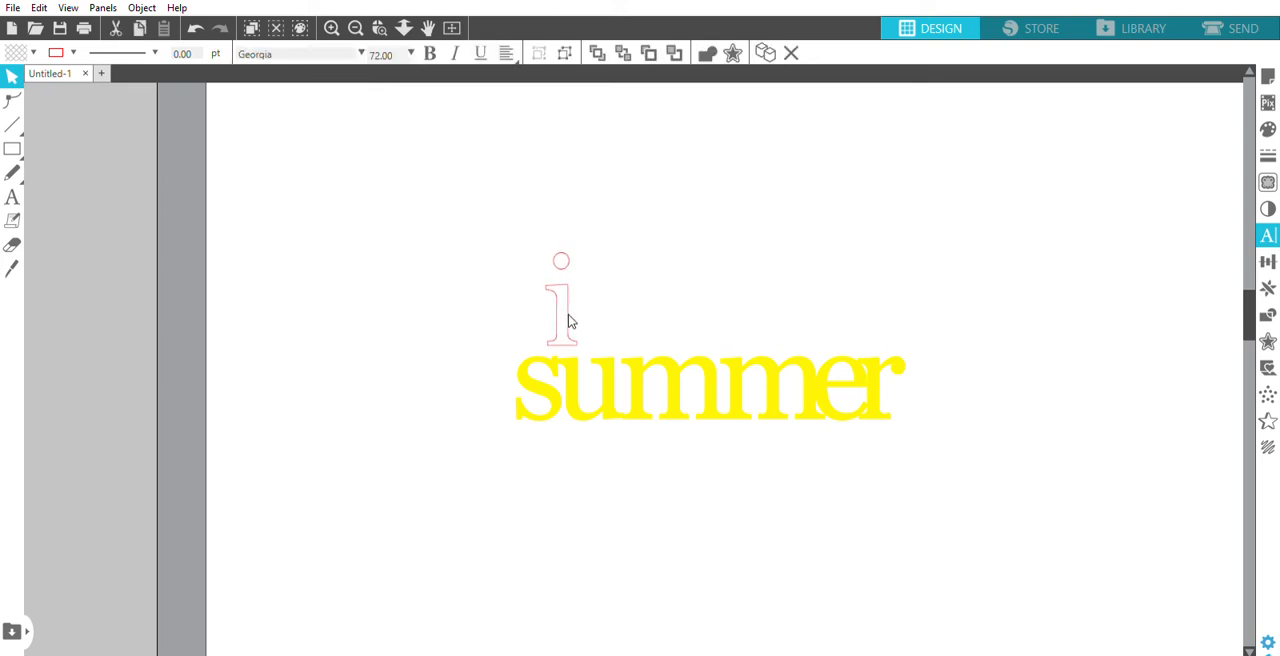
- Fill the letter "i" with blue and make its outline transparent
click(579, 255)
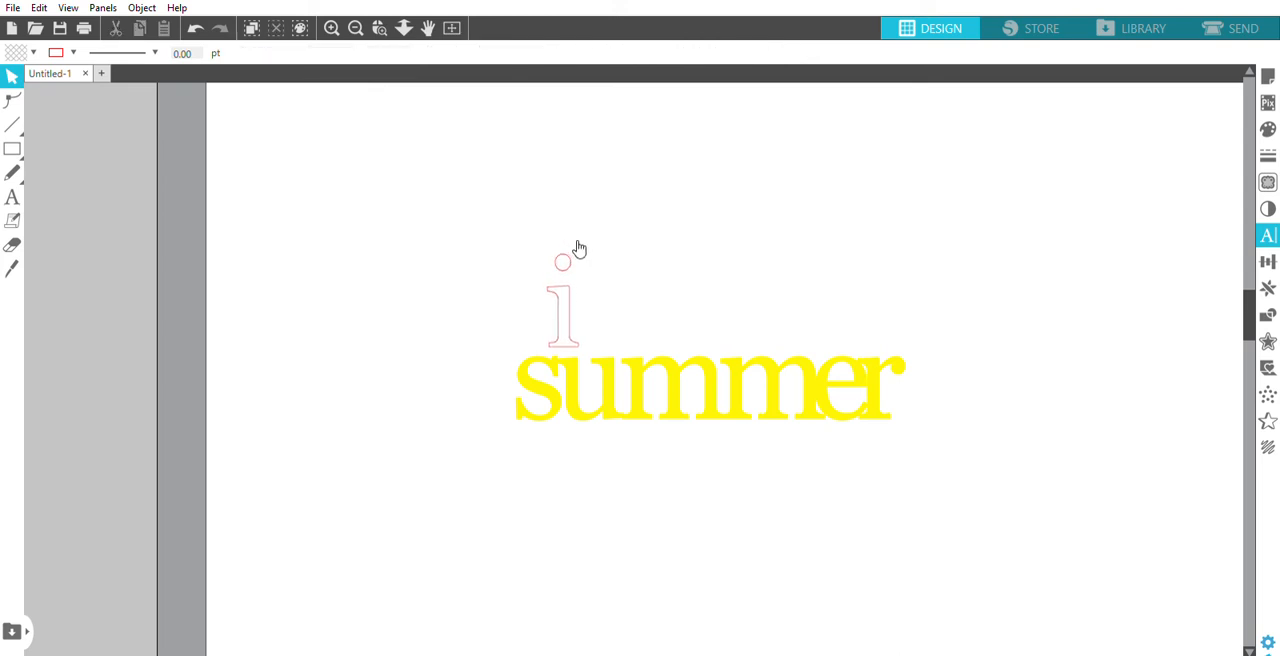
click(1270, 125)
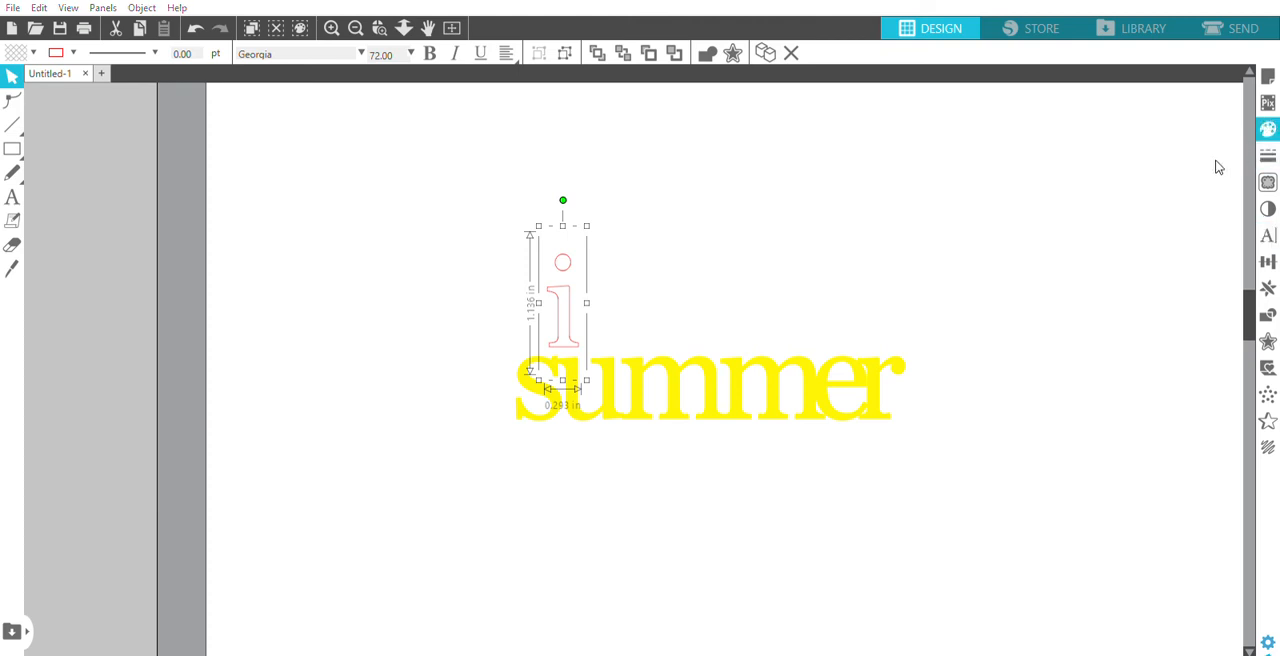
click(1174, 173)
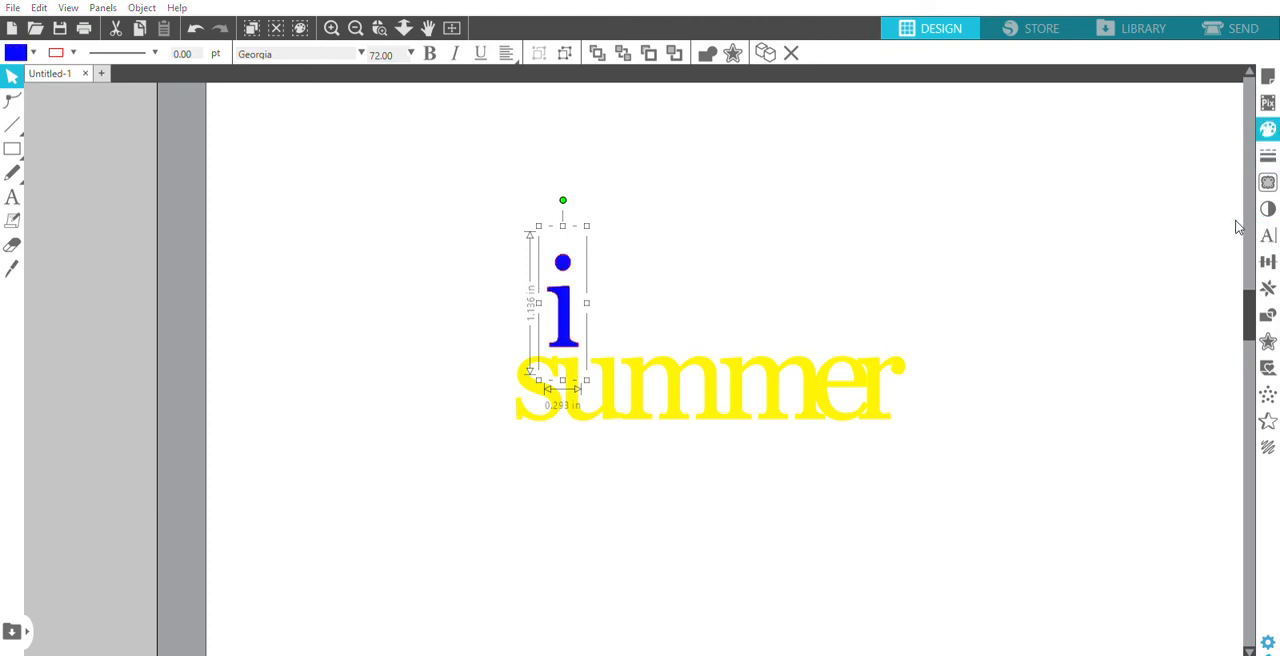
click(1274, 148)
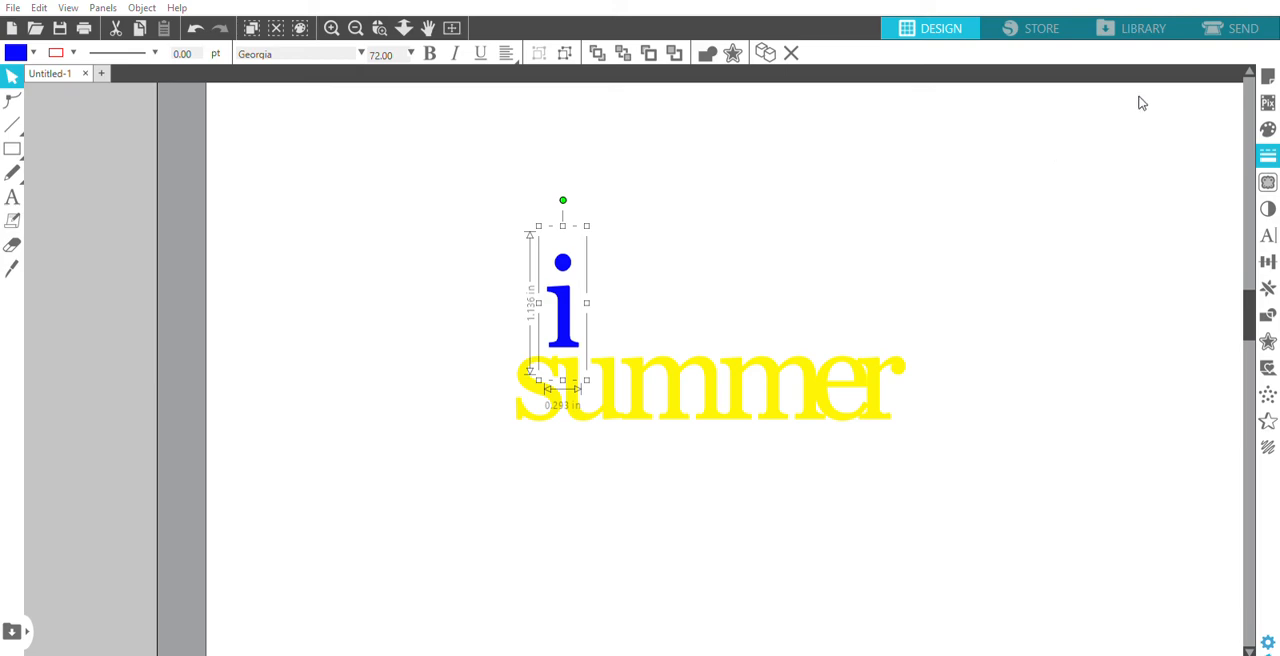
- Insert the "february hearts" design from the library and ungroup it in the blank area beside the lettering
click(1142, 16)
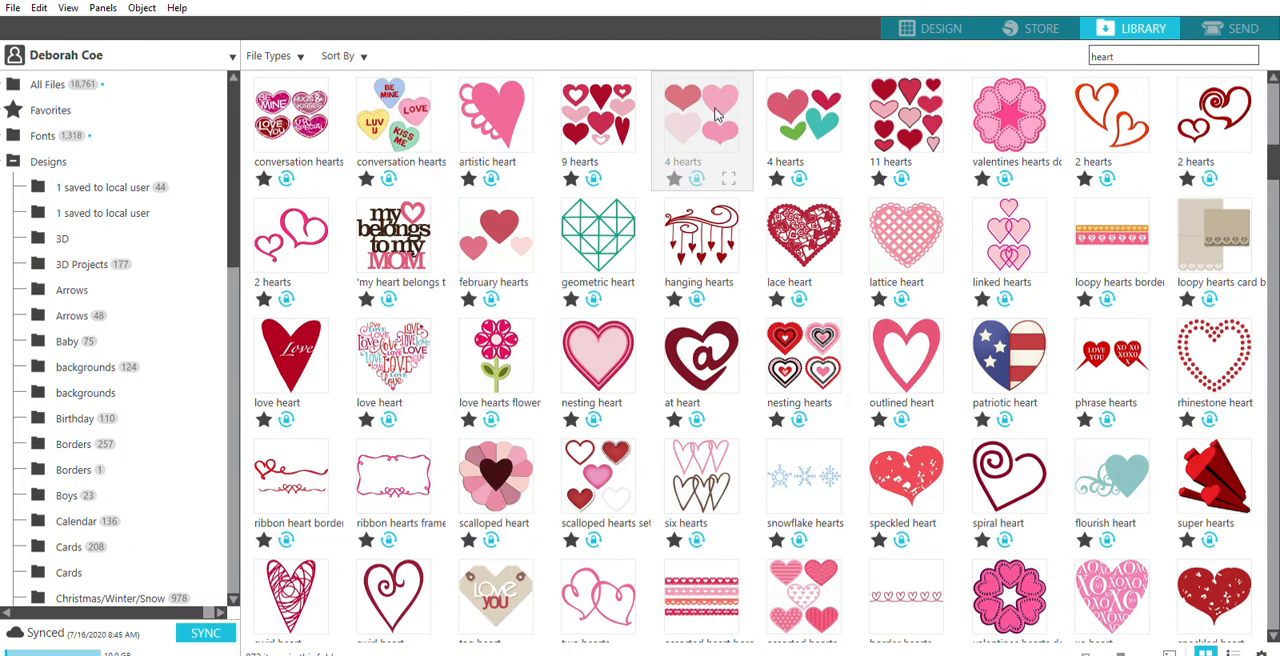
double_click(499, 222)
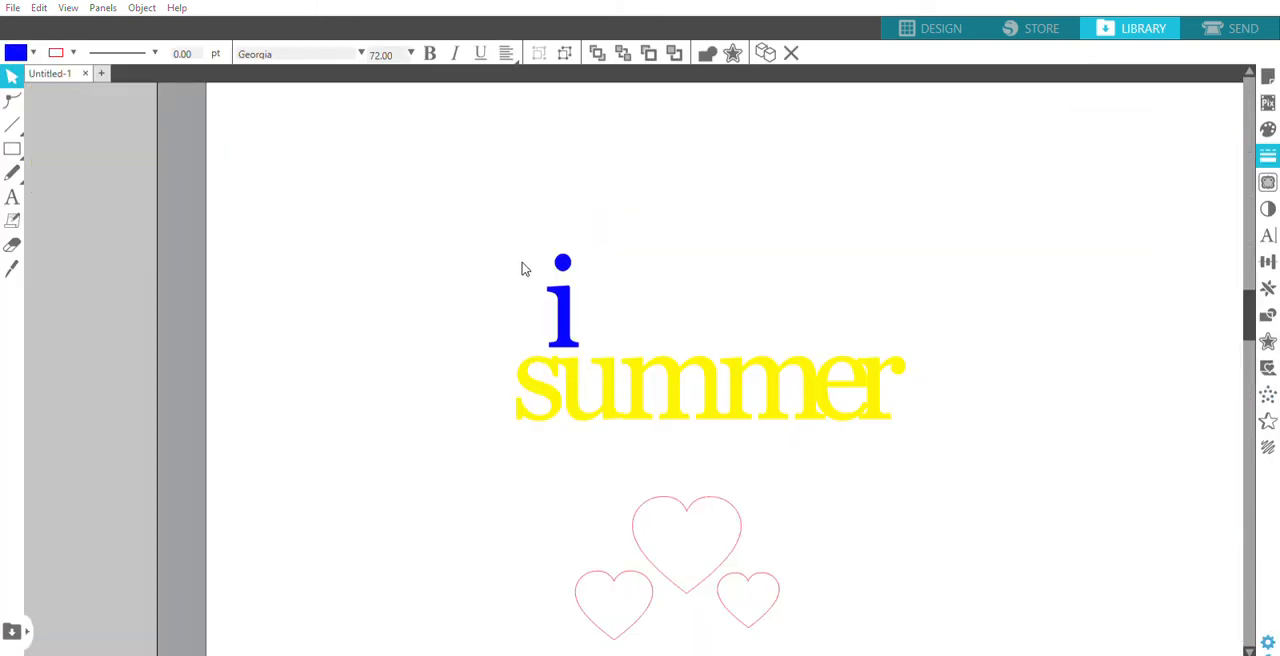
drag(728, 501, 432, 215)
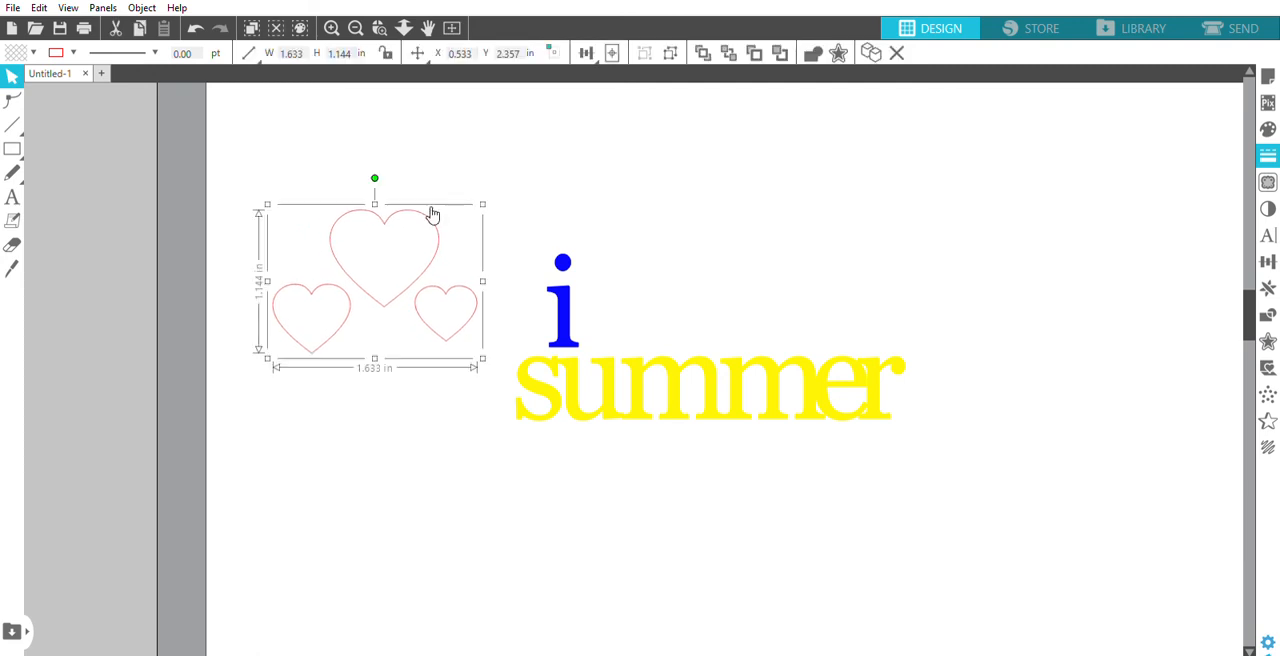
key(ctrl+shift+g)
click(448, 469)
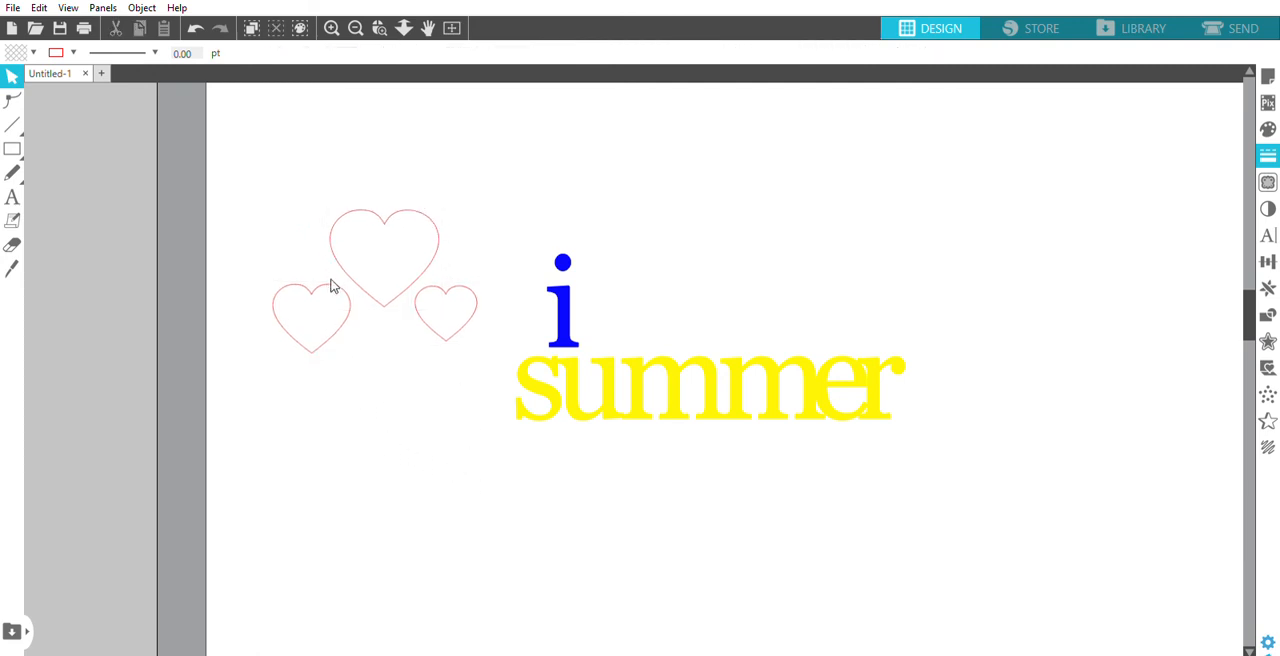
- Place the medium-sized heart right after the "i" at about X 3.05 in, Y 2.89 in, and delete the other two hearts
drag(351, 300, 660, 296)
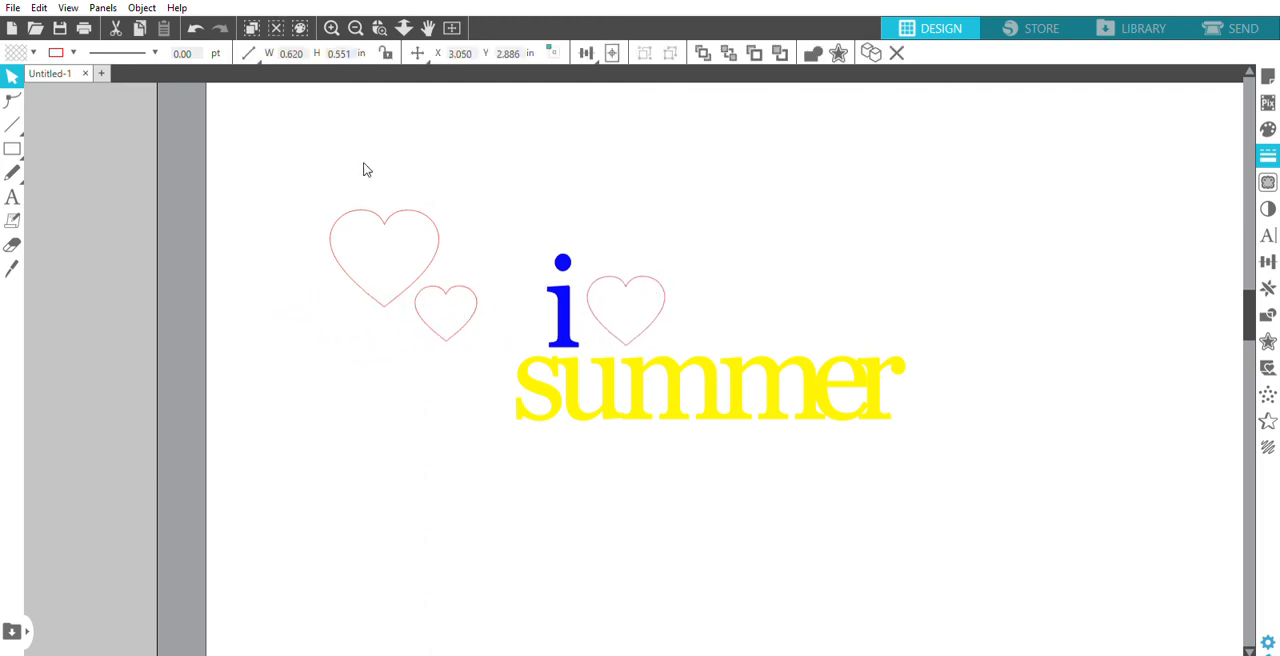
click(391, 251)
shift+click(443, 322)
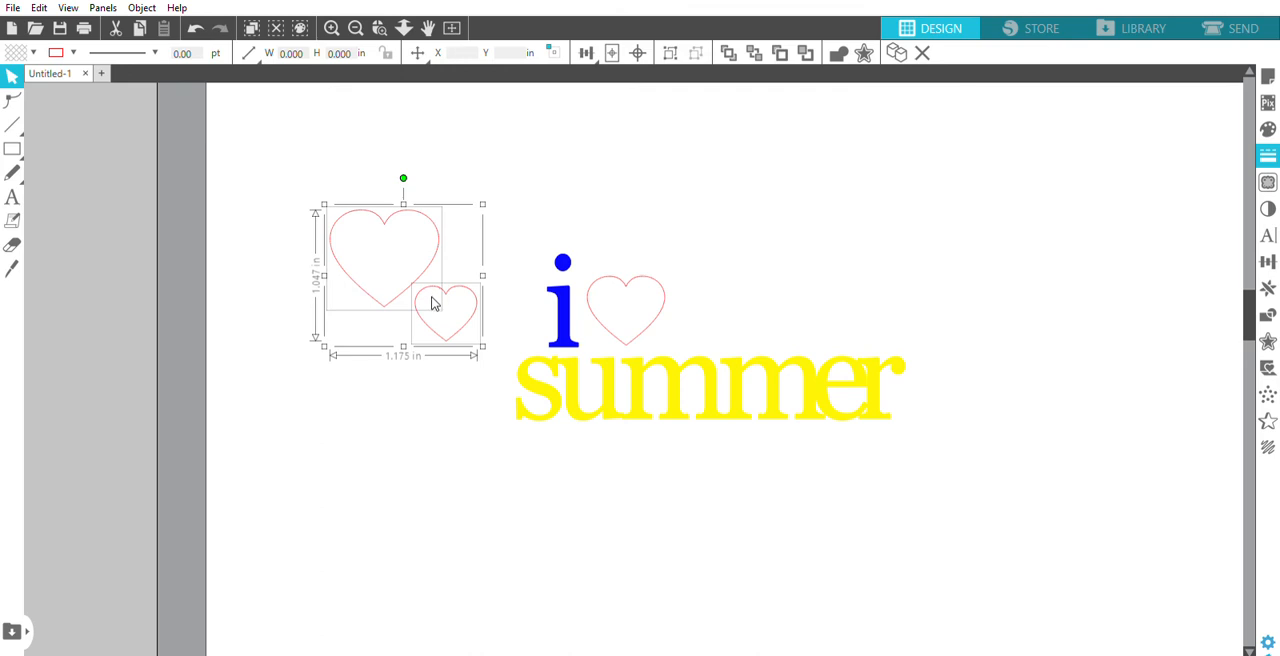
key(Delete)
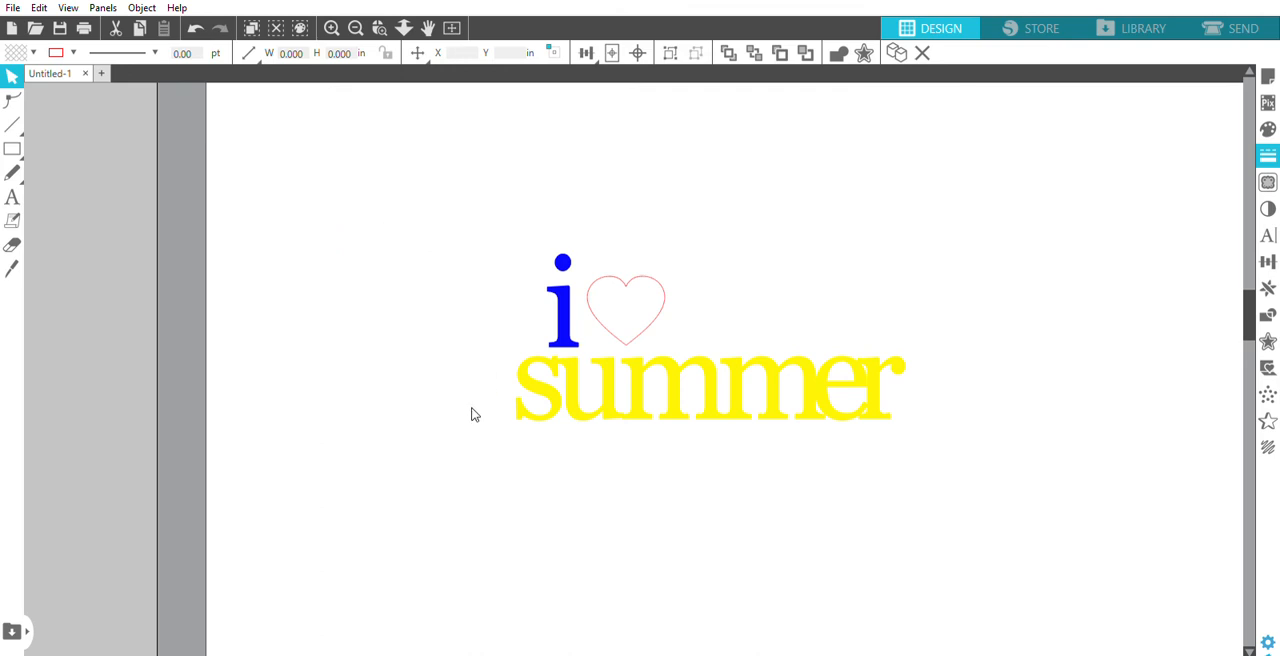
click(665, 306)
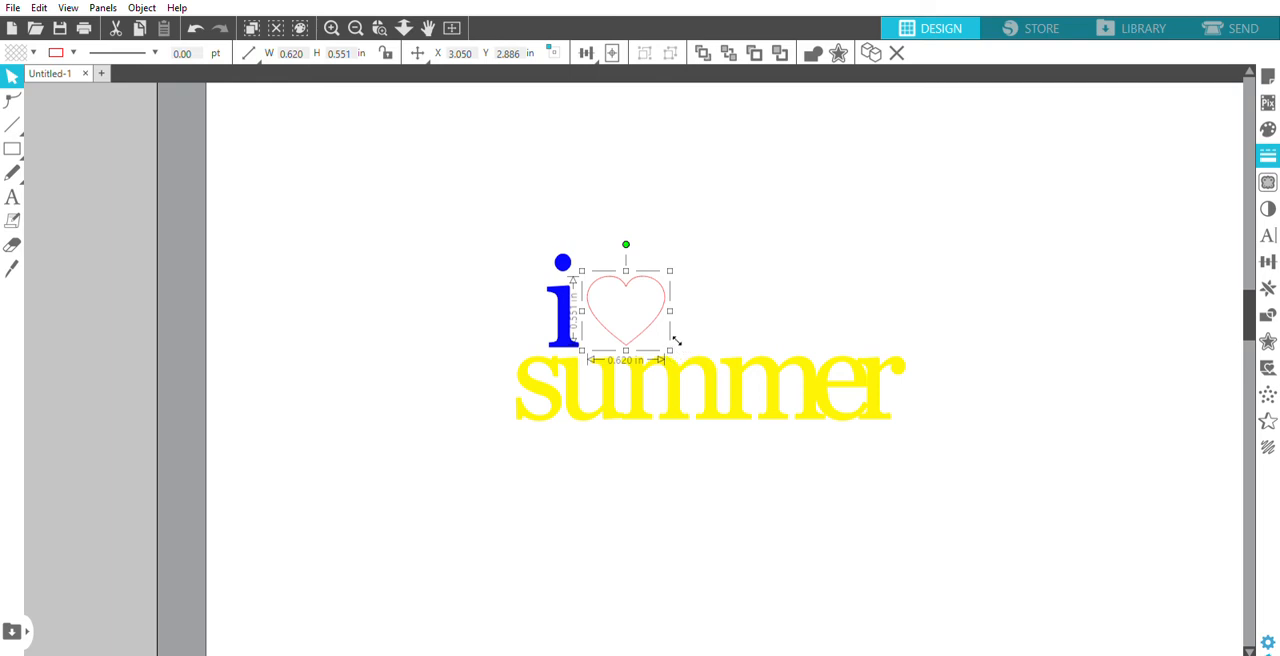
- Enlarge the heart after the "i" to about 0.687 x 0.610 in and fill it with red
drag(675, 341, 675, 350)
drag(676, 352, 678, 357)
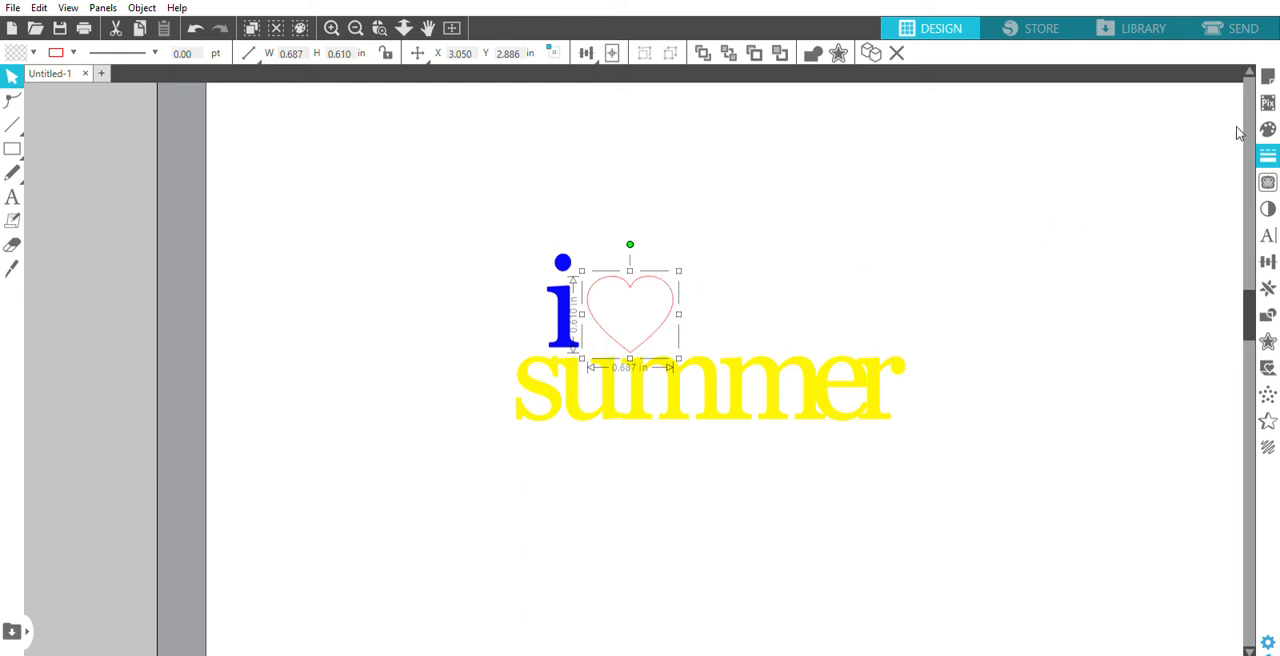
click(1268, 129)
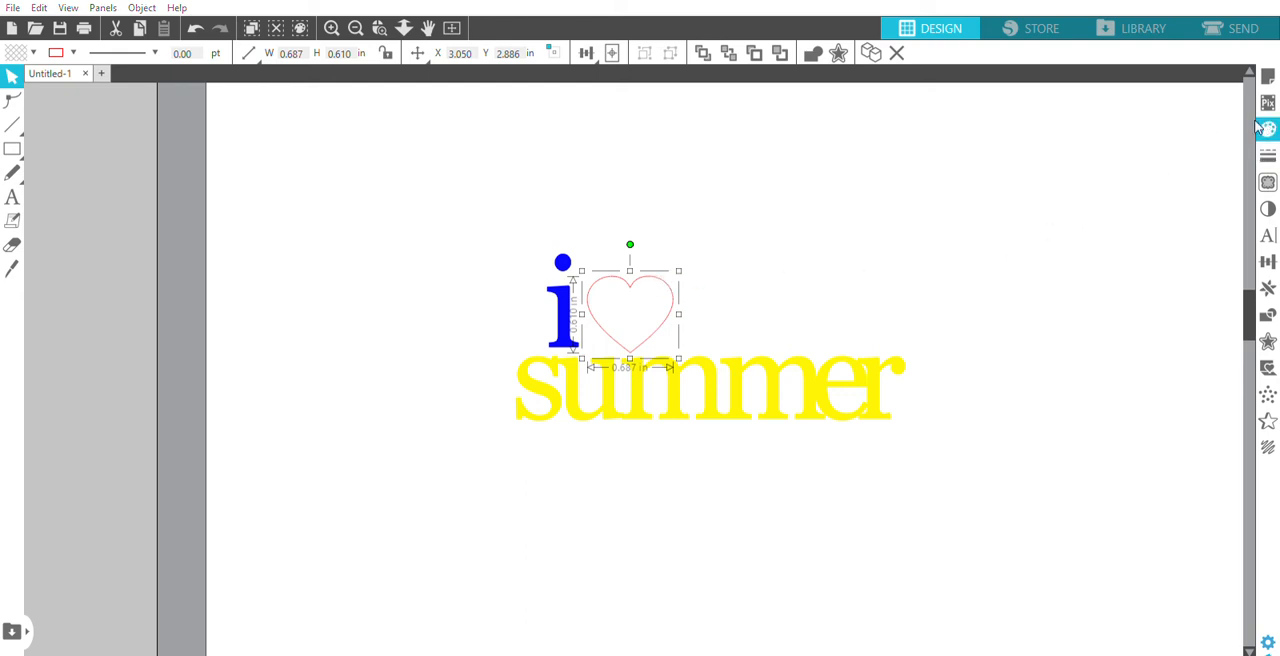
click(1033, 169)
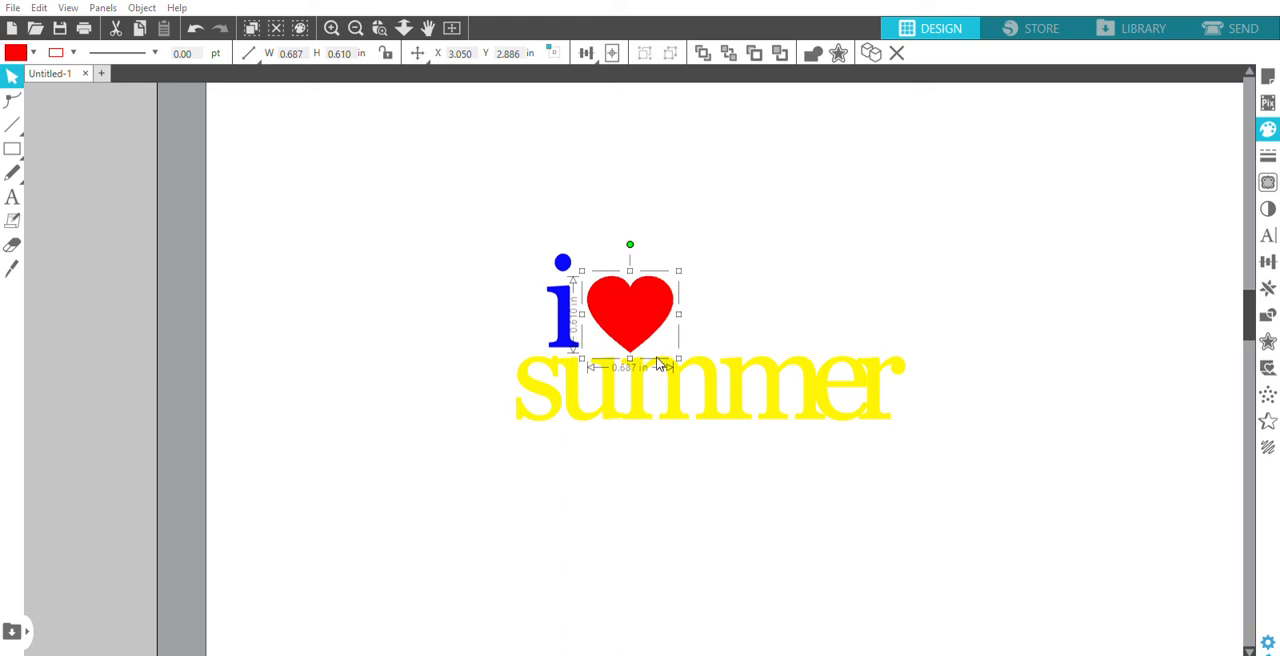
click(636, 508)
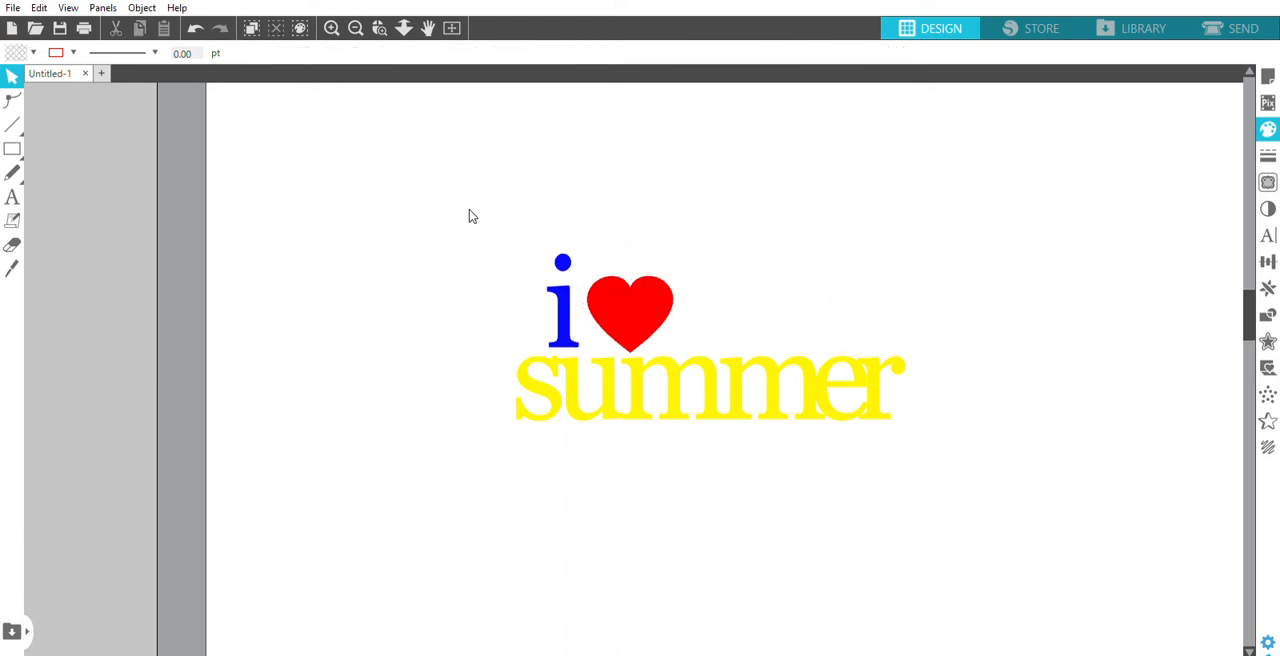
- Group the "i", the heart and "summer", and move the group to about X 2.384 in, Y 2.934 in
drag(467, 226, 945, 435)
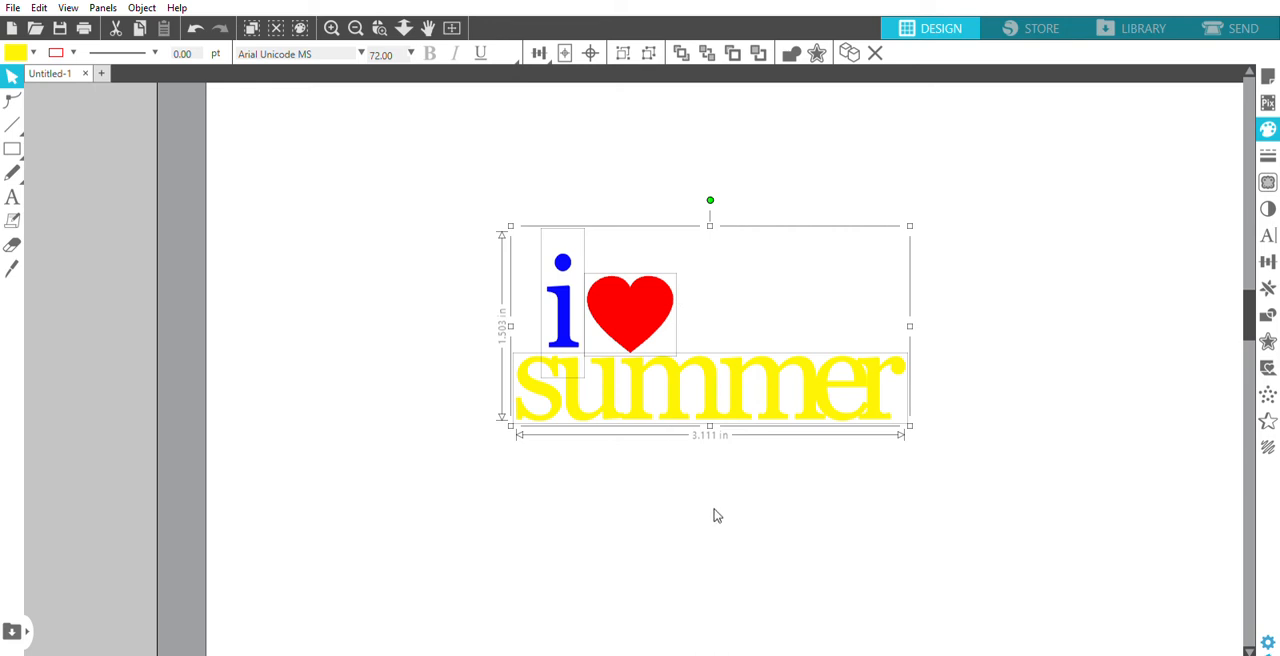
key(ctrl+g)
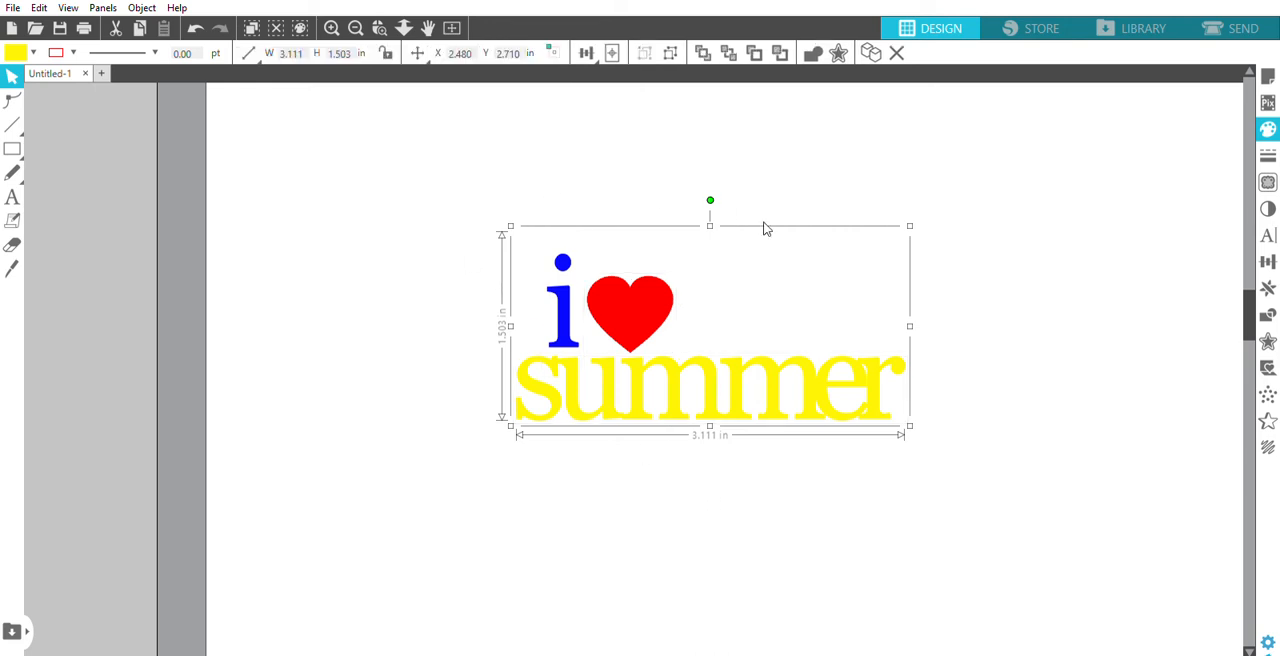
drag(779, 354, 749, 389)
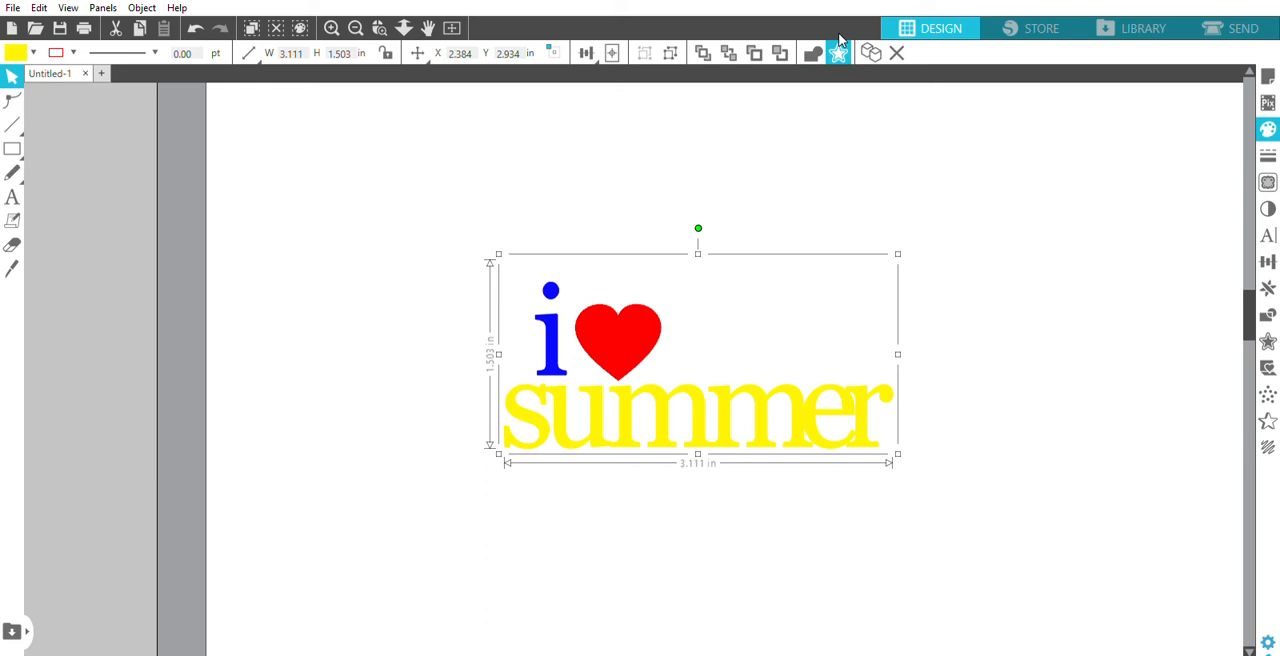
- Surround the grouped lettering with a single merged offset outline, deleting the extra outer offset, and fill the remaining one with white
click(840, 45)
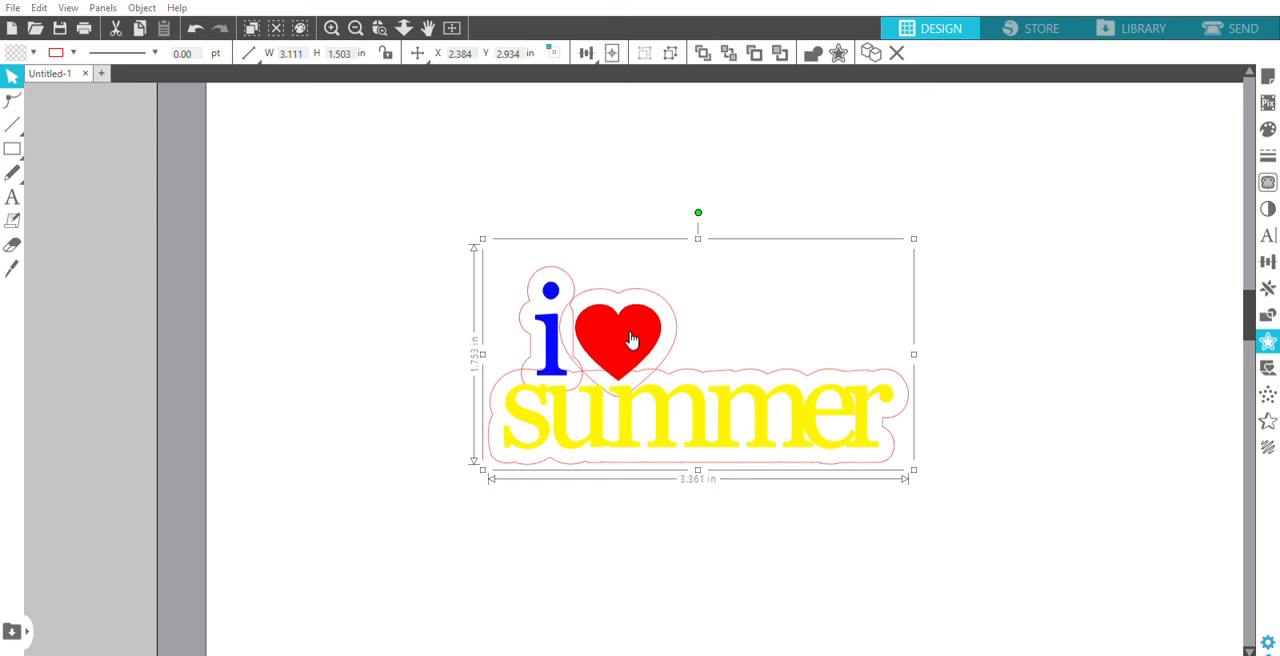
click(1034, 122)
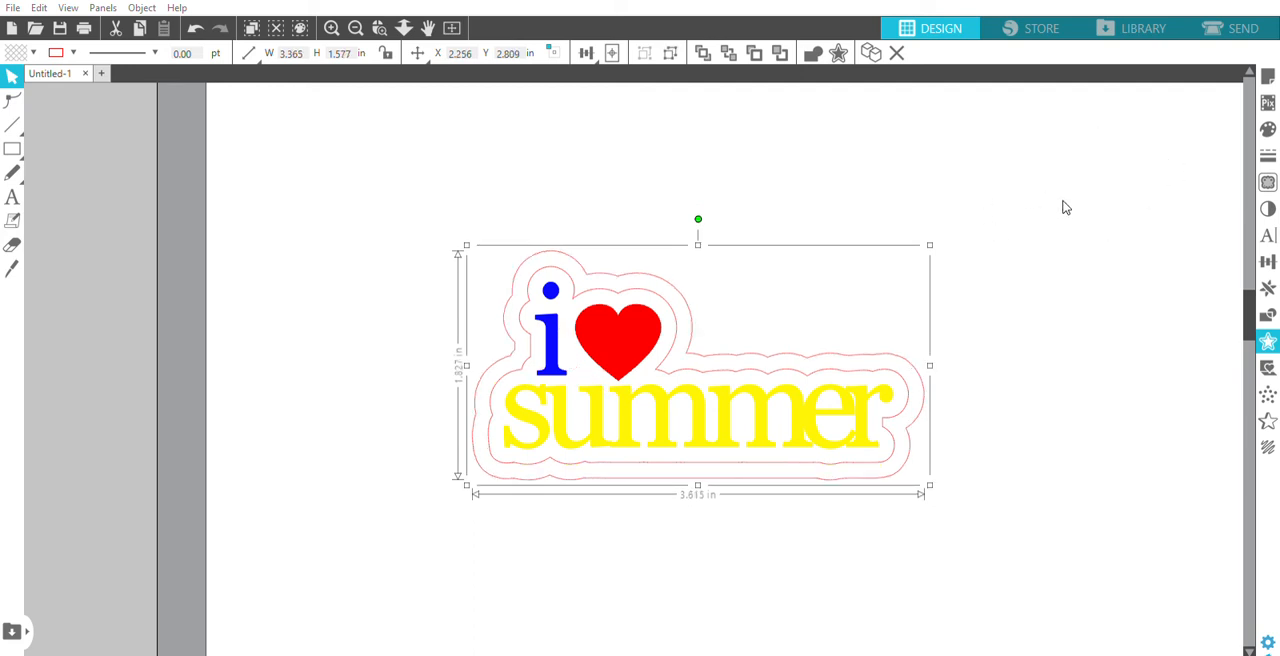
key(Delete)
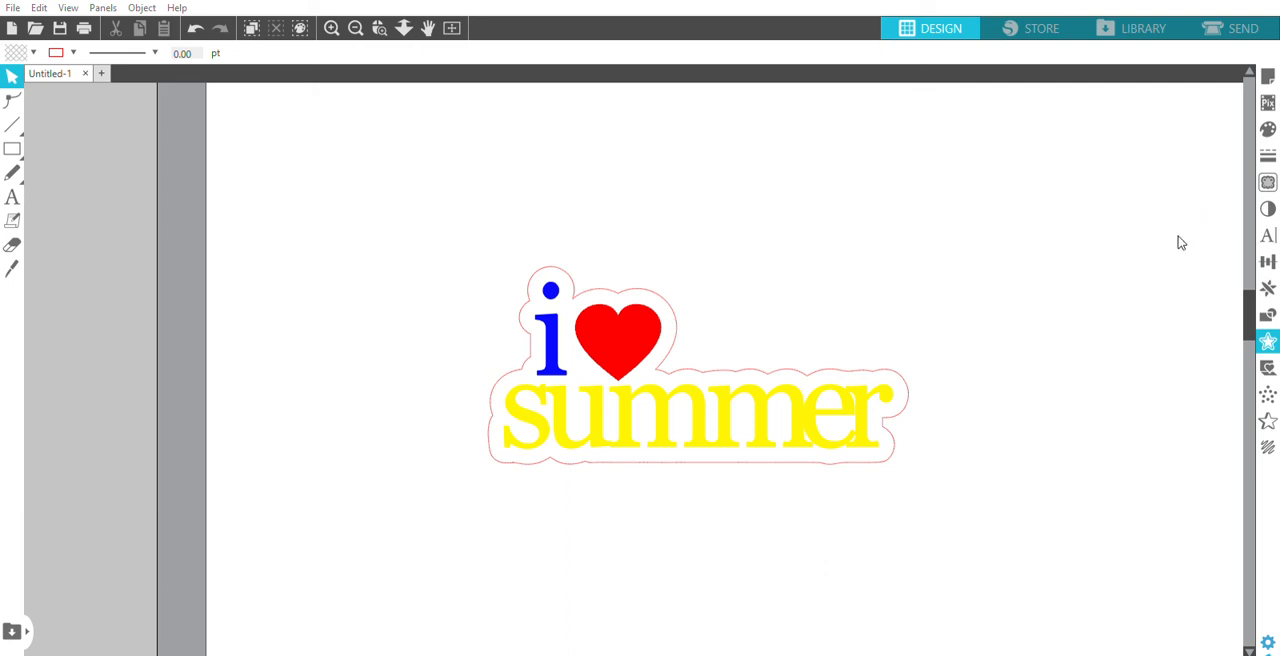
click(836, 361)
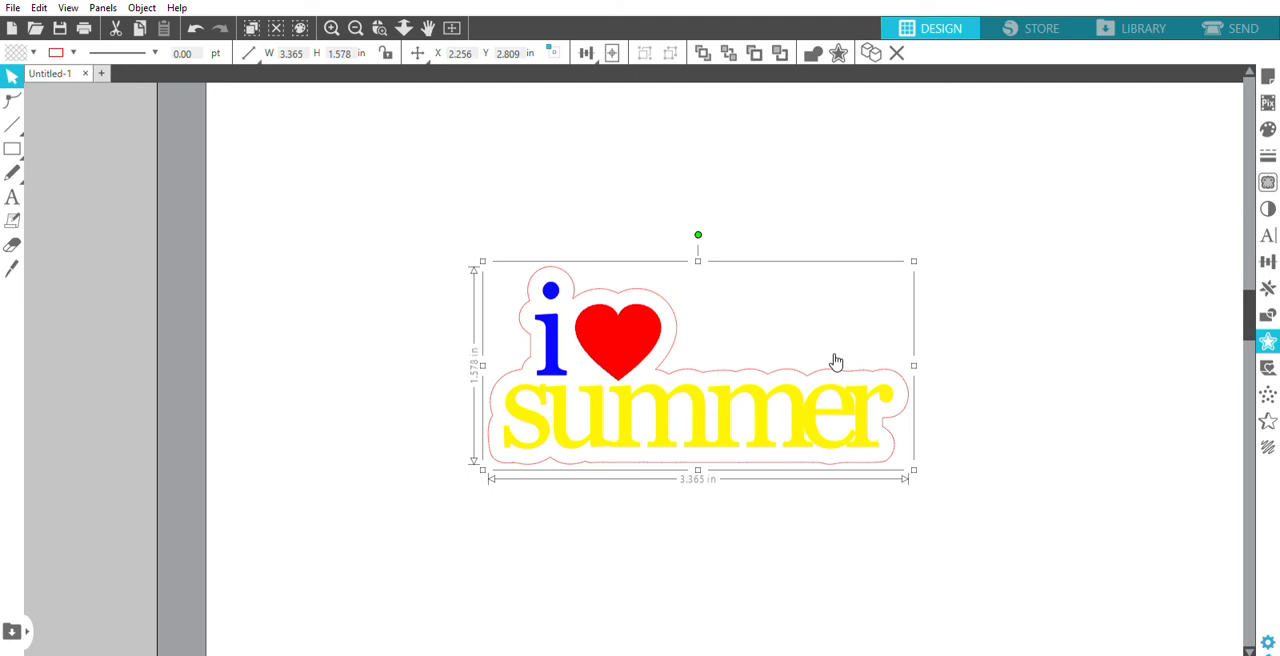
click(1266, 124)
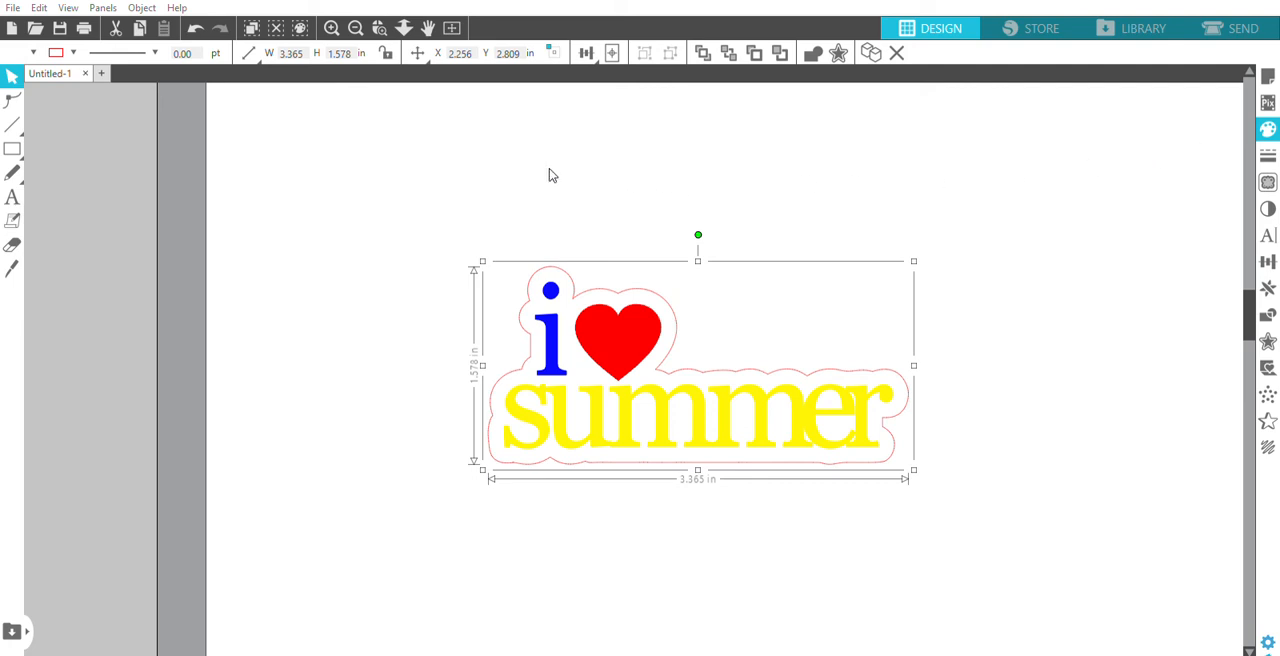
- Group the white offset with the lettering and make the group's outline transparent
drag(548, 184, 620, 380)
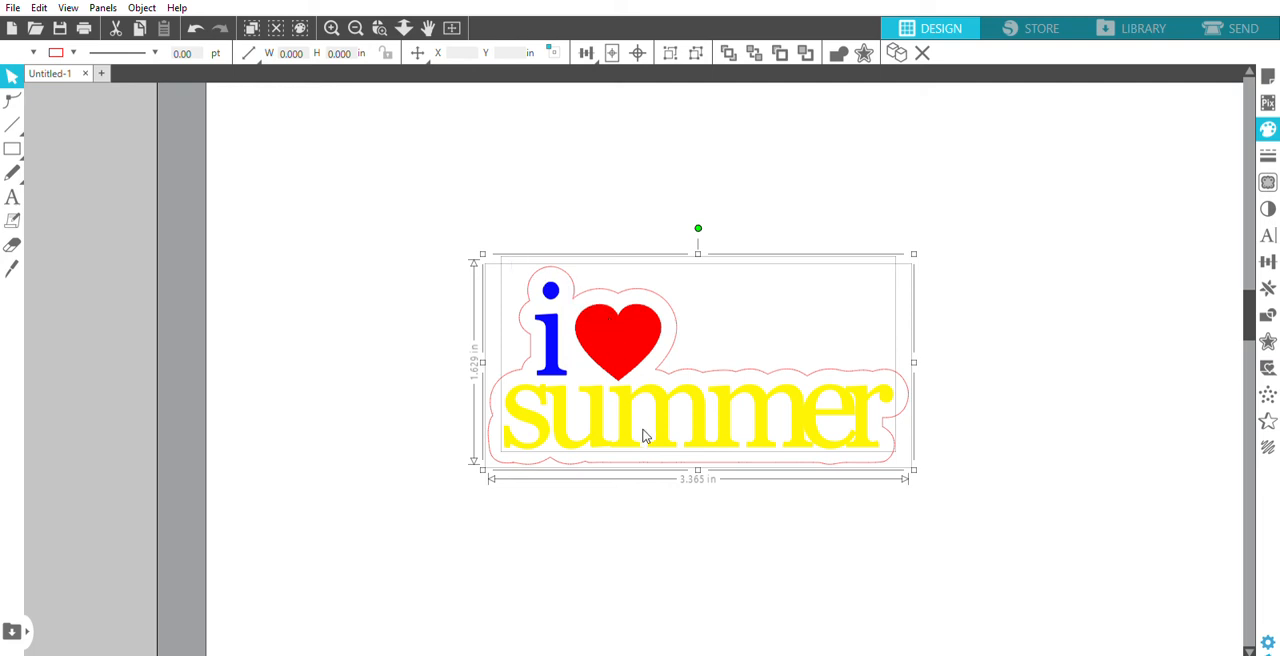
key(ctrl+g)
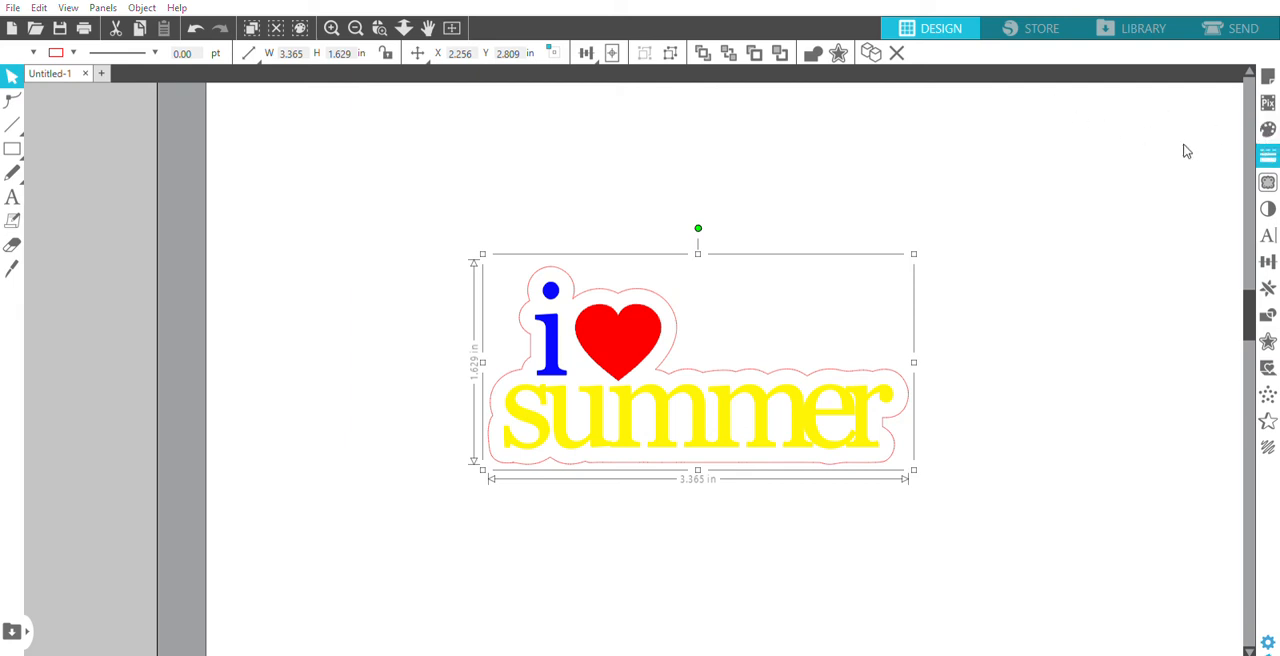
click(1148, 146)
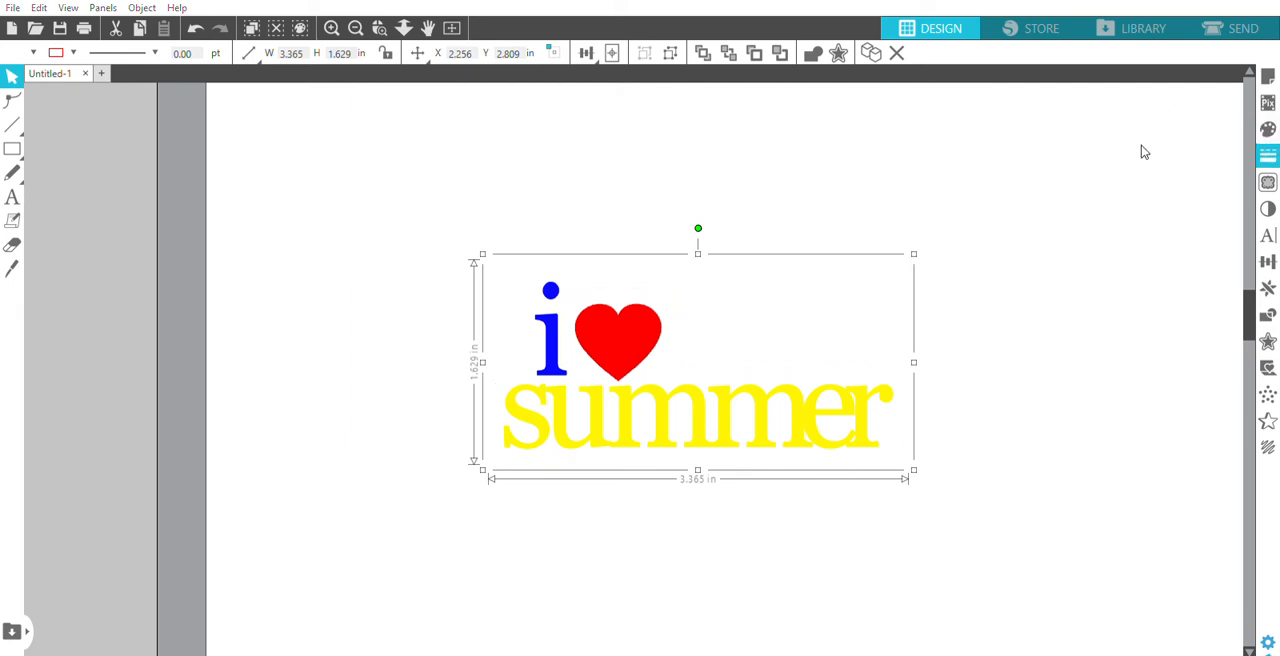
- Move the grouped "i ♥ summer" design off the page into the gray area beside the mat
click(455, 27)
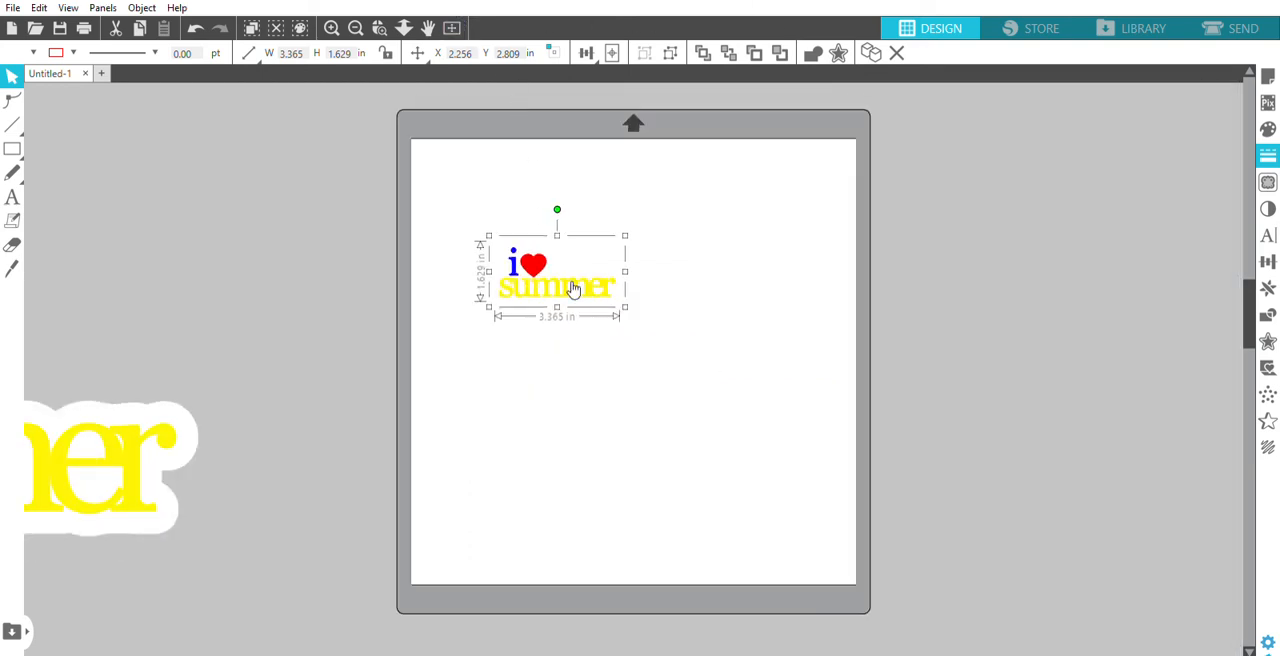
drag(568, 276, 302, 276)
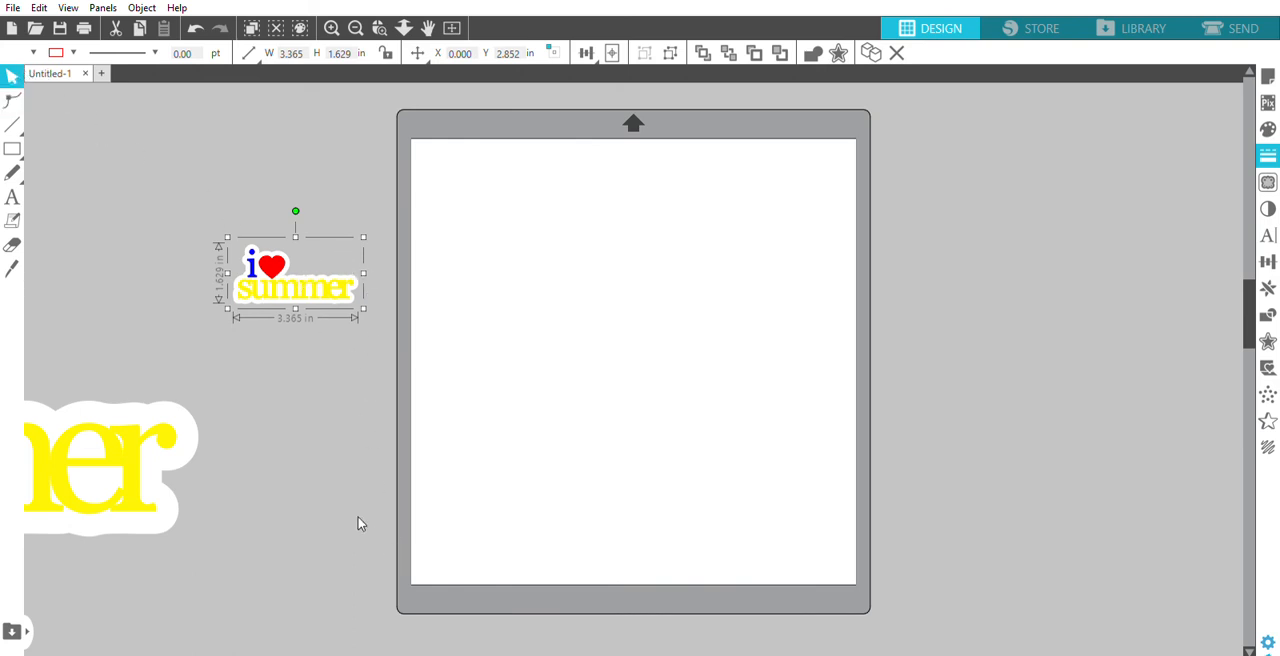
click(327, 538)
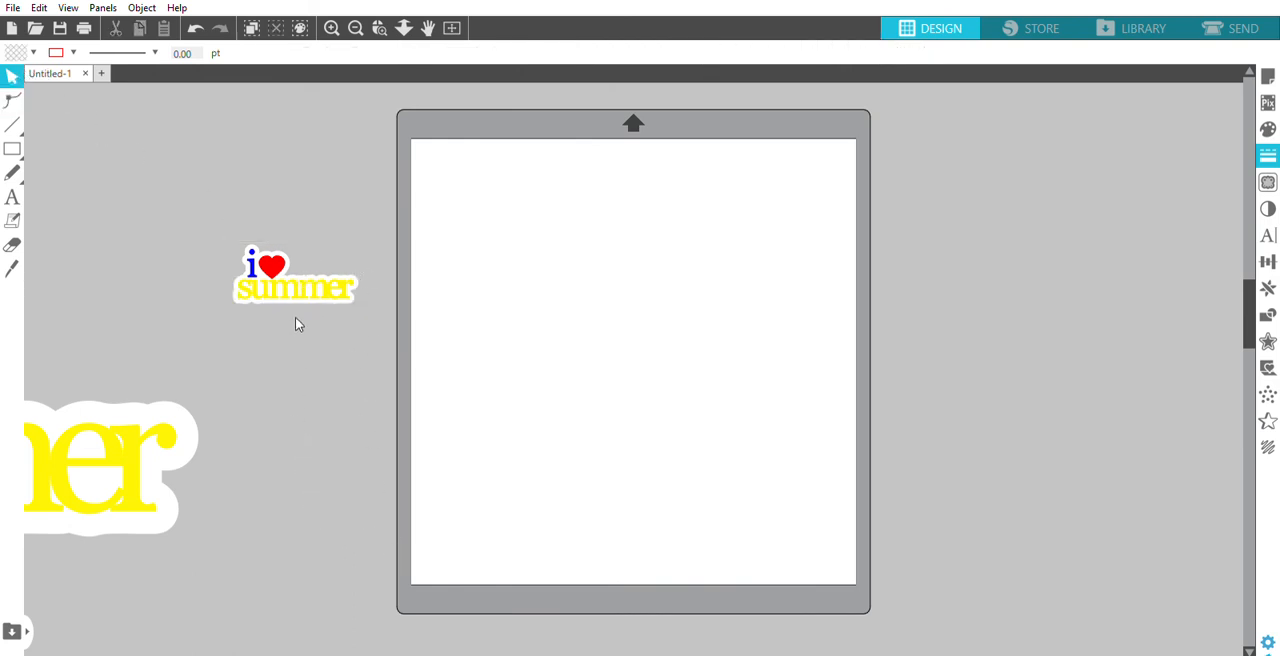
- Ungroup the white offset from the lettering, set the lettering just below it, and move the offset to the page's upper-left edge
click(272, 247)
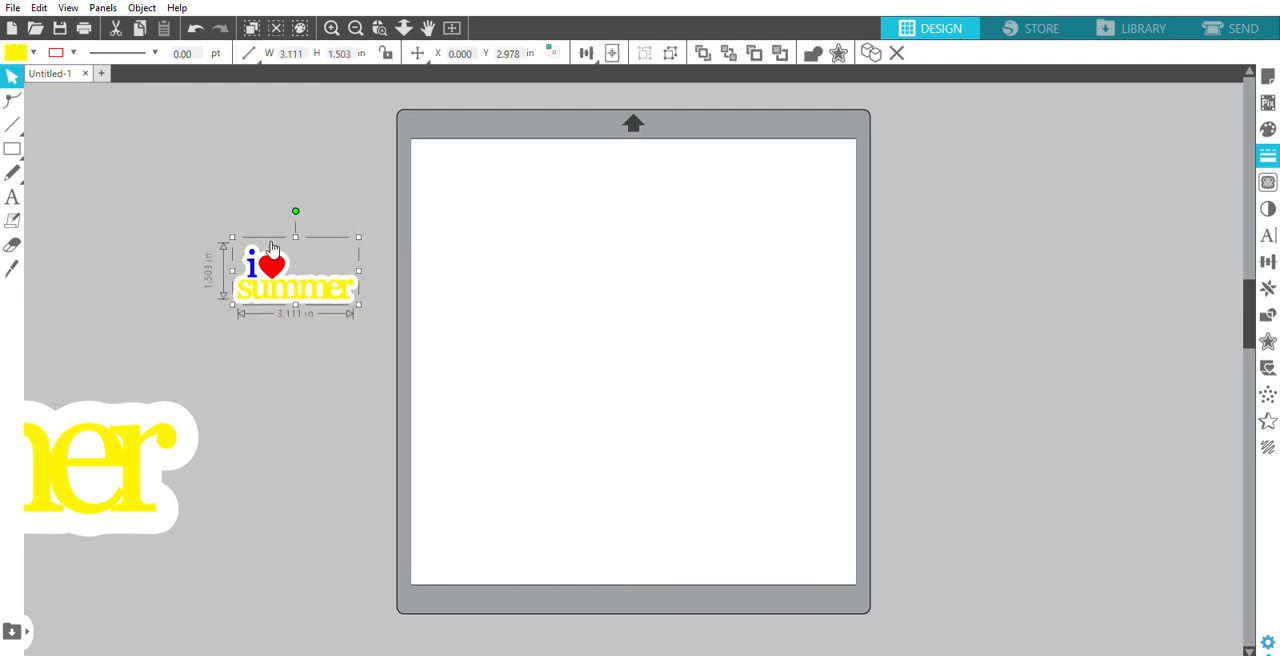
drag(272, 247, 280, 317)
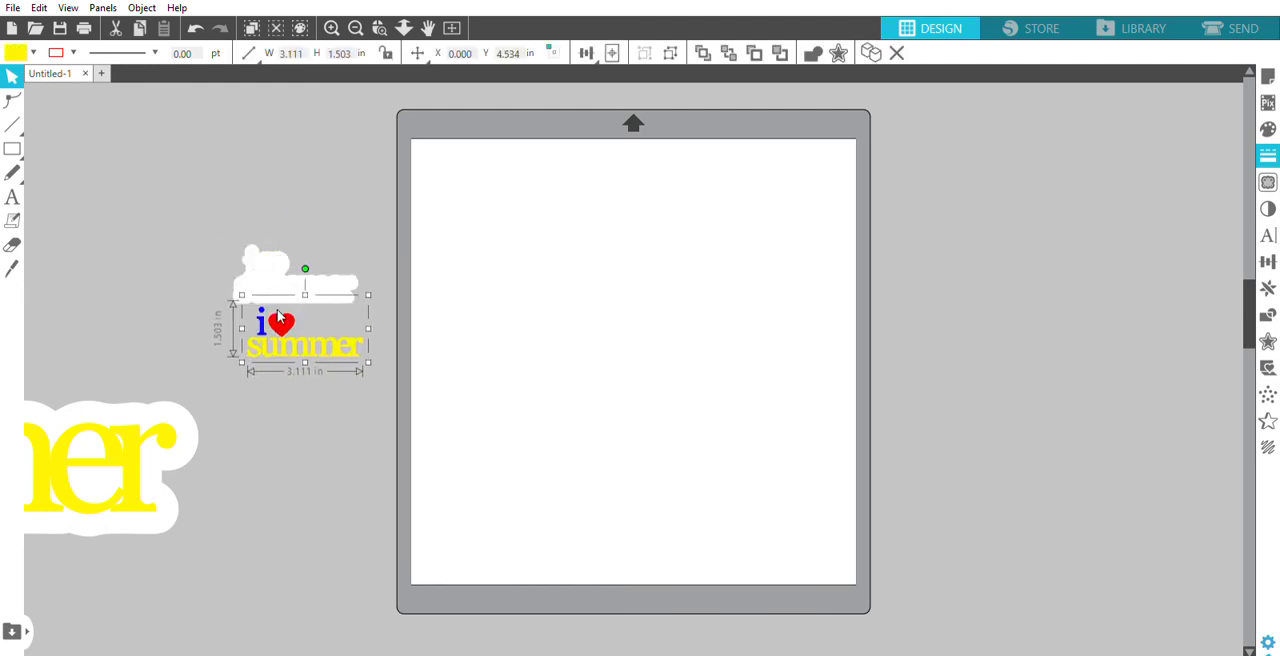
click(318, 500)
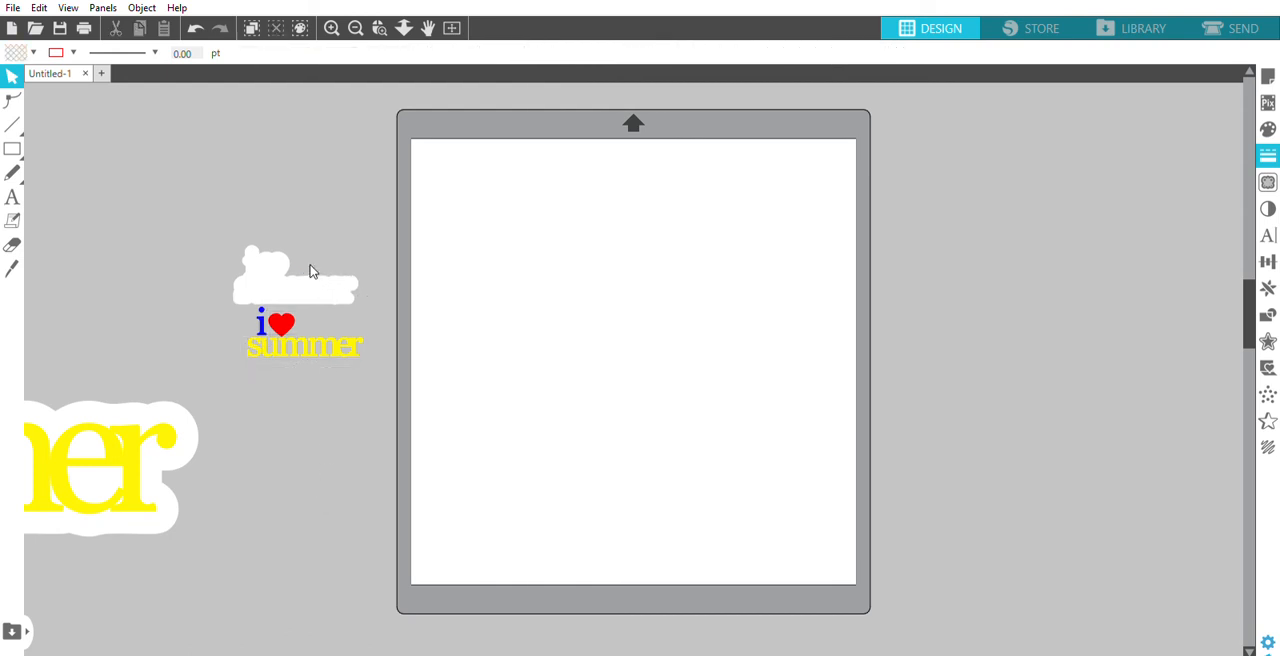
drag(314, 272, 400, 157)
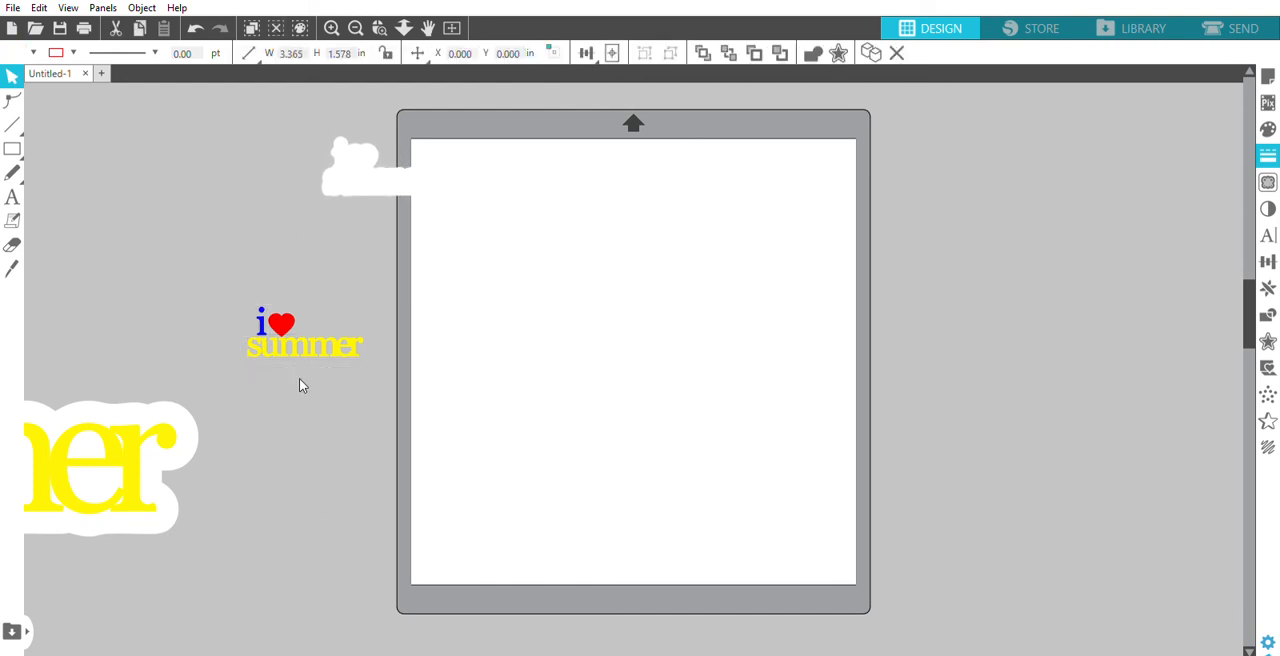
- Ungroup the lettering and lay out "summer", the heart and the "i" in a row along the page's upper edge
drag(340, 345, 612, 153)
drag(283, 313, 668, 148)
click(262, 320)
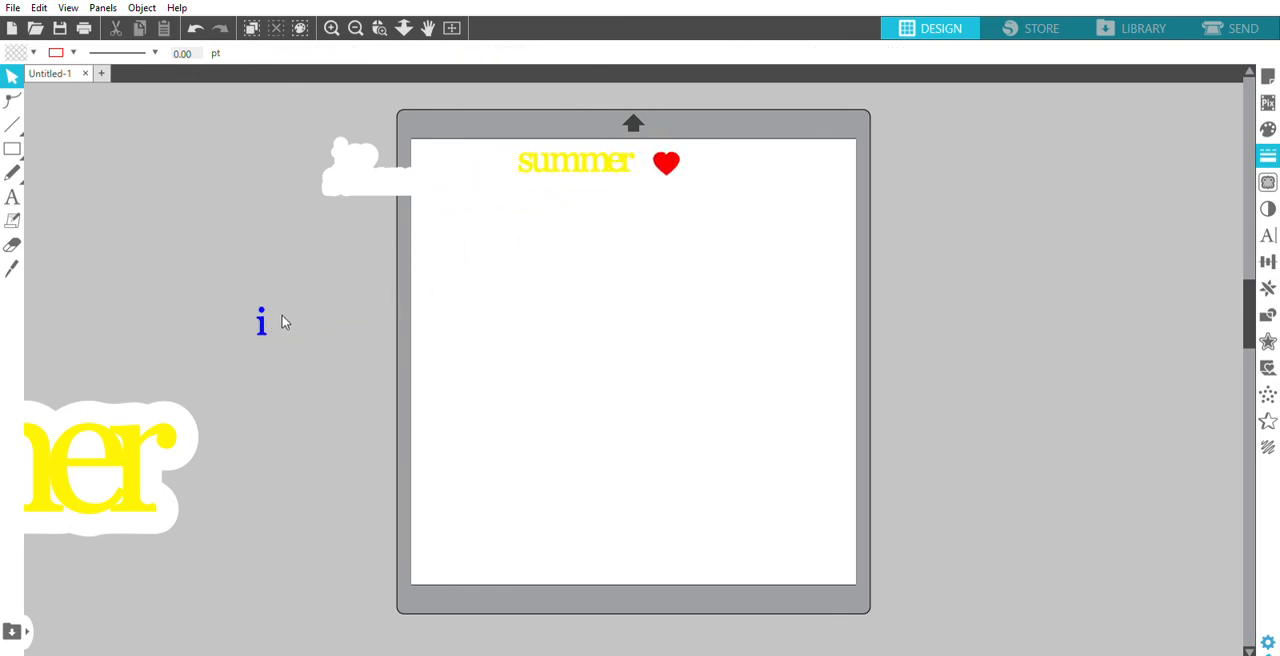
drag(263, 320, 725, 168)
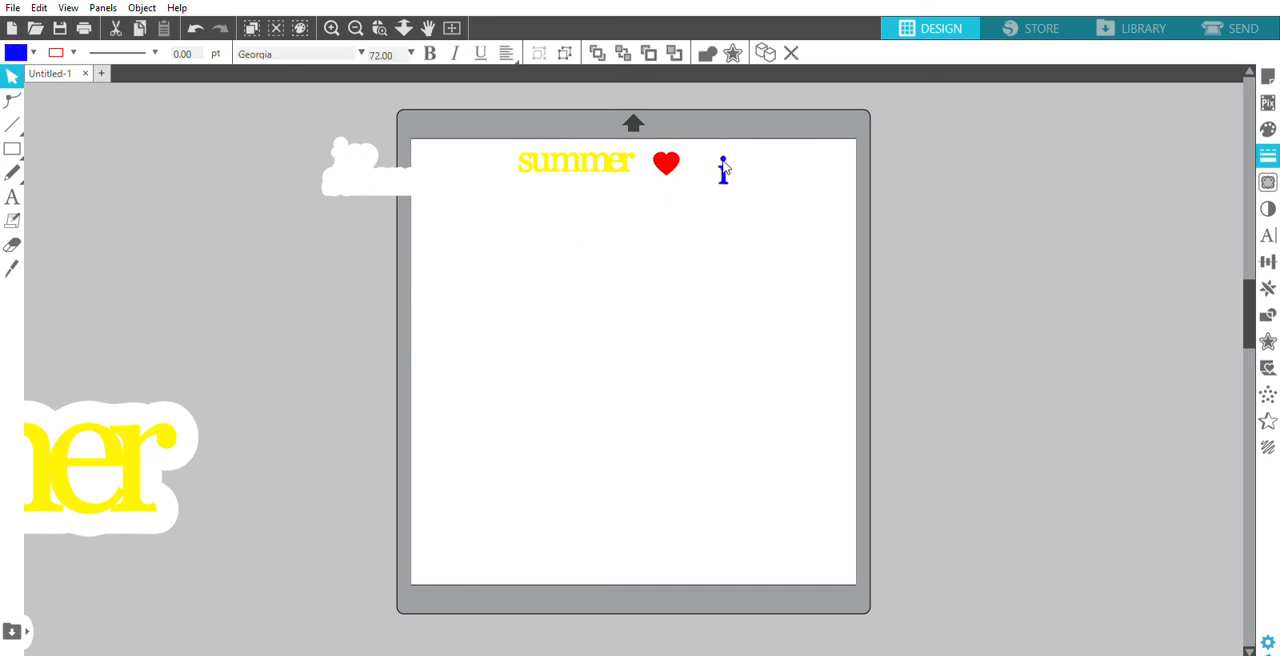
click(408, 246)
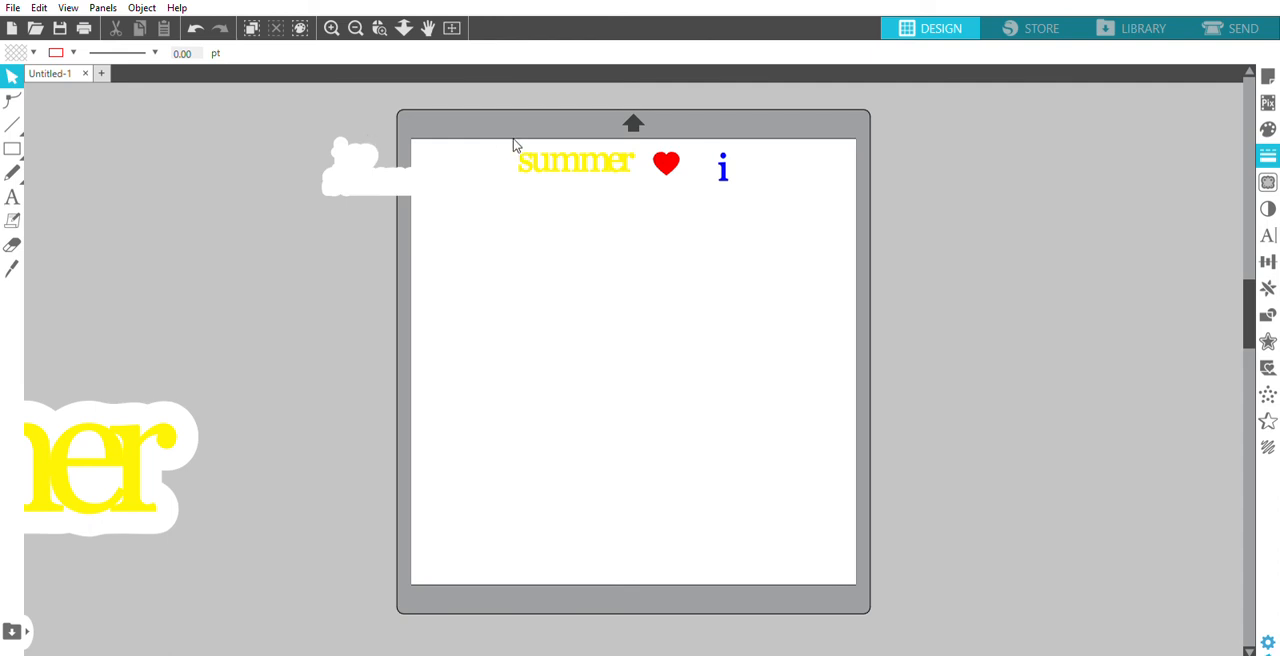